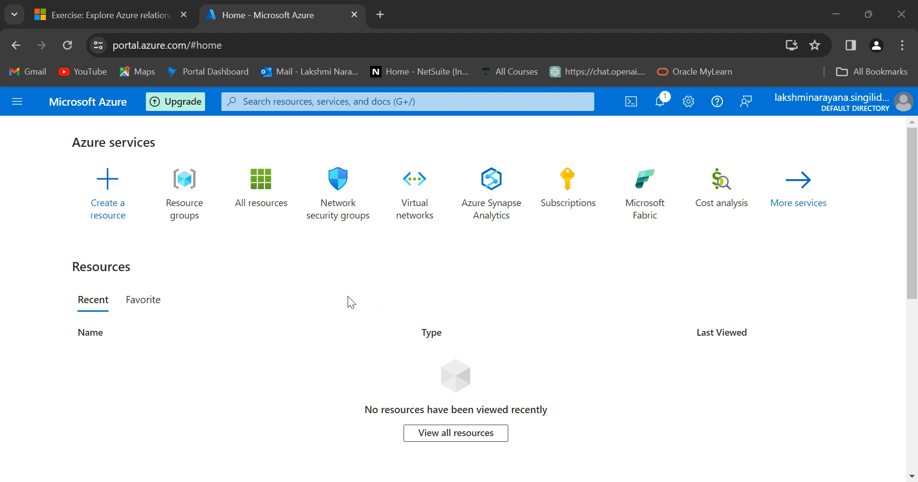
Switch the browser to full screen and search the marketplace for azure sql to create a new resource.
{"action": "left_click", "coordinate": [907, 46]}
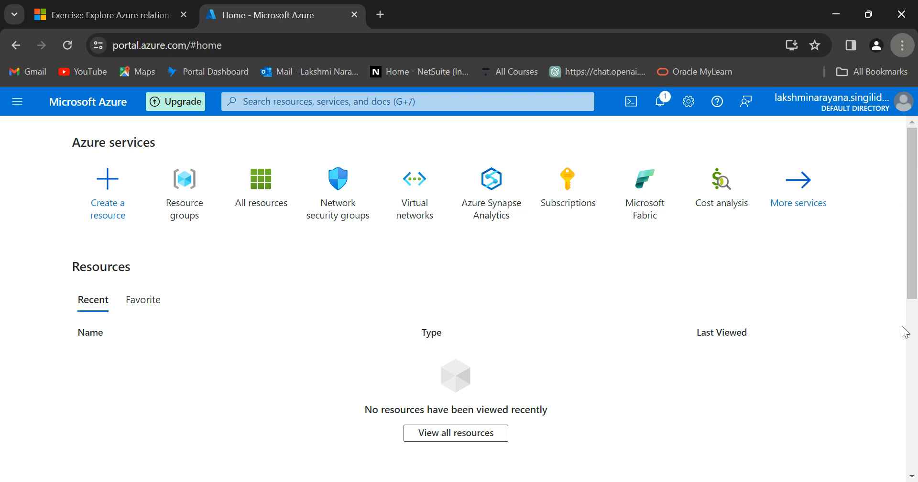
{"action": "key", "text": "F11"}
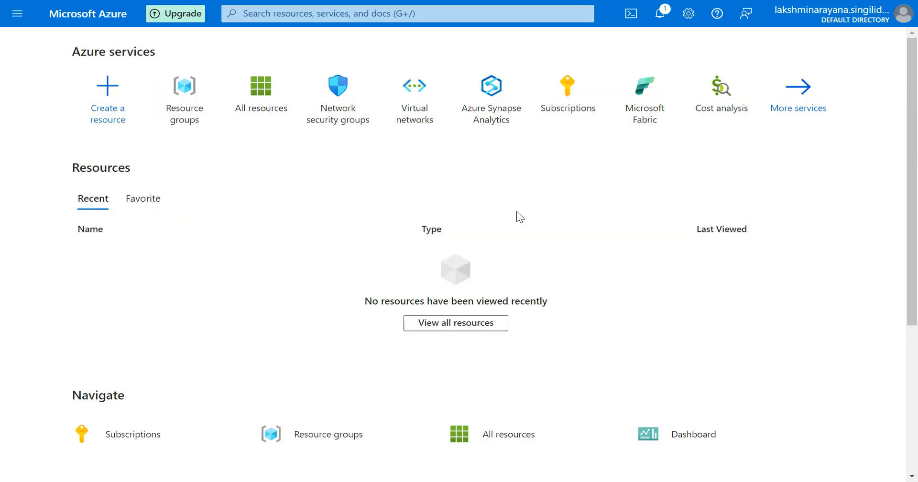
{"action": "left_click", "coordinate": [106, 109]}
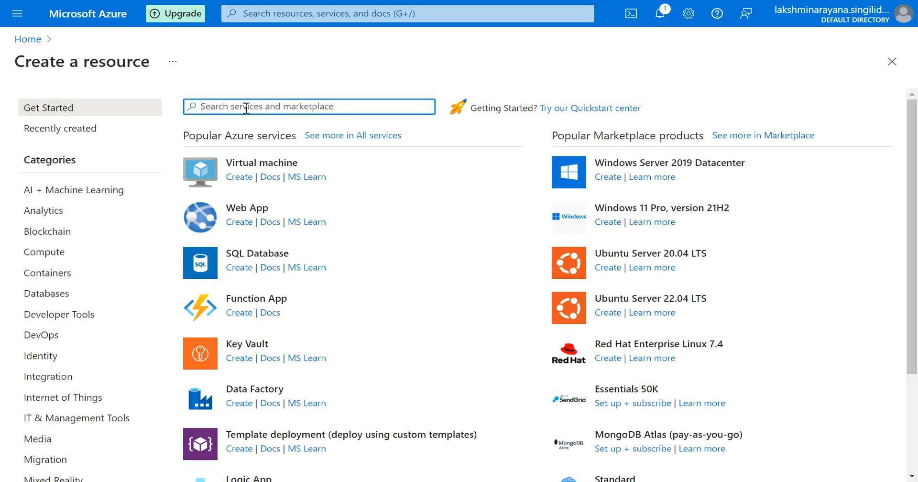
{"action": "type", "text": "Azu"}
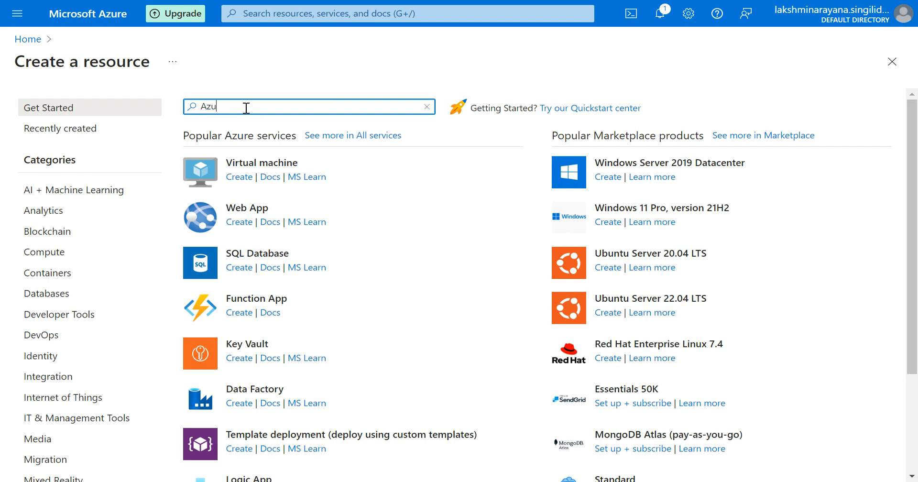
{"action": "type", "text": "re sql"}
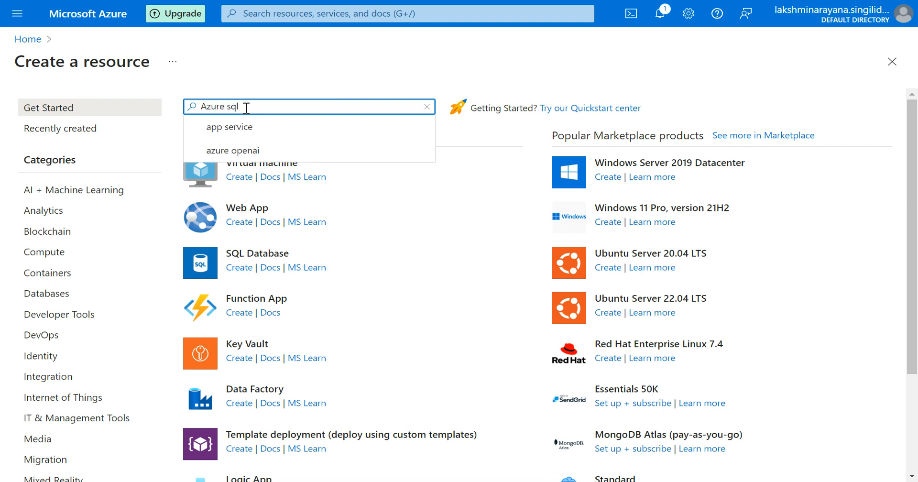
{"action": "left_click", "coordinate": [233, 131]}
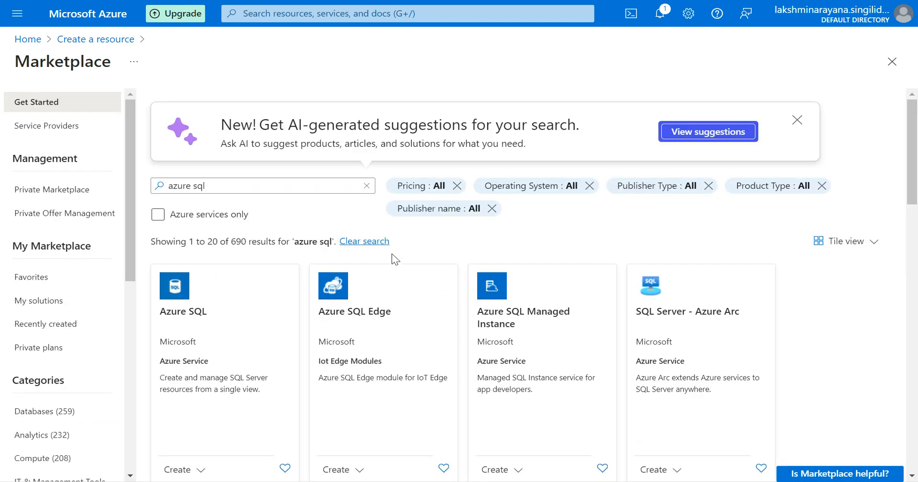
Start creating an Azure SQL resource from the Azure SQL marketplace offer.
{"action": "scroll", "coordinate": [279, 289], "scroll_direction": "down", "scroll_amount": 1}
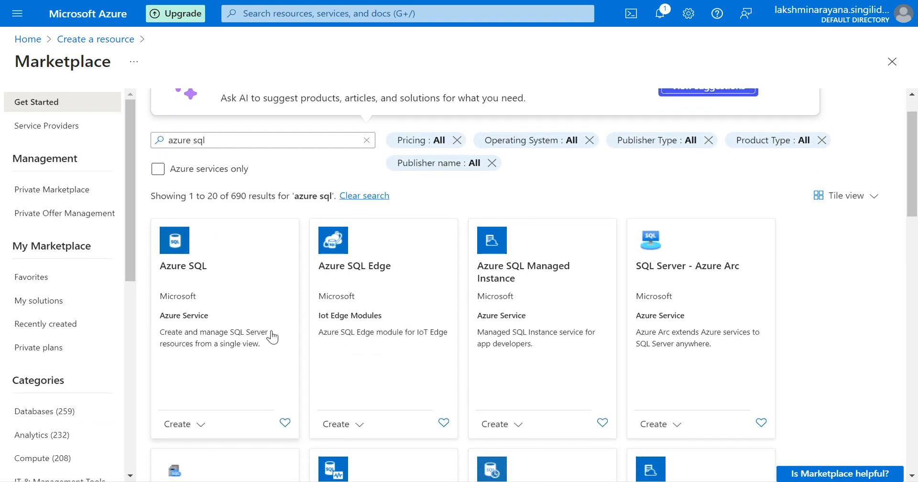
{"action": "left_click", "coordinate": [187, 424]}
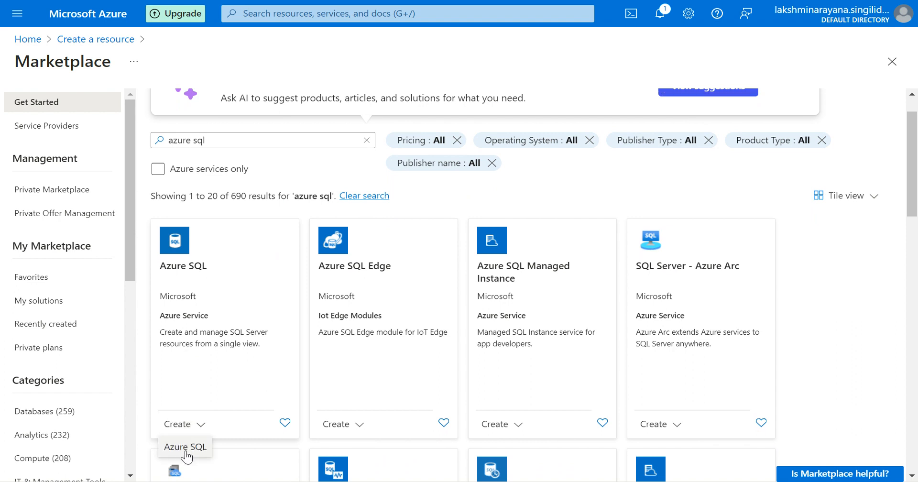
{"action": "left_click", "coordinate": [185, 447]}
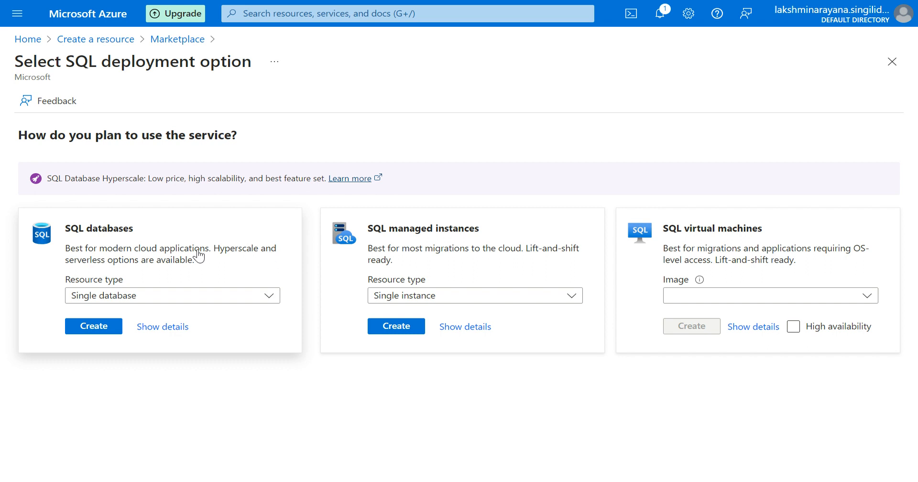
Choose the SQL databases deployment option with resource type Single database and start its creation.
{"action": "left_click", "coordinate": [177, 297]}
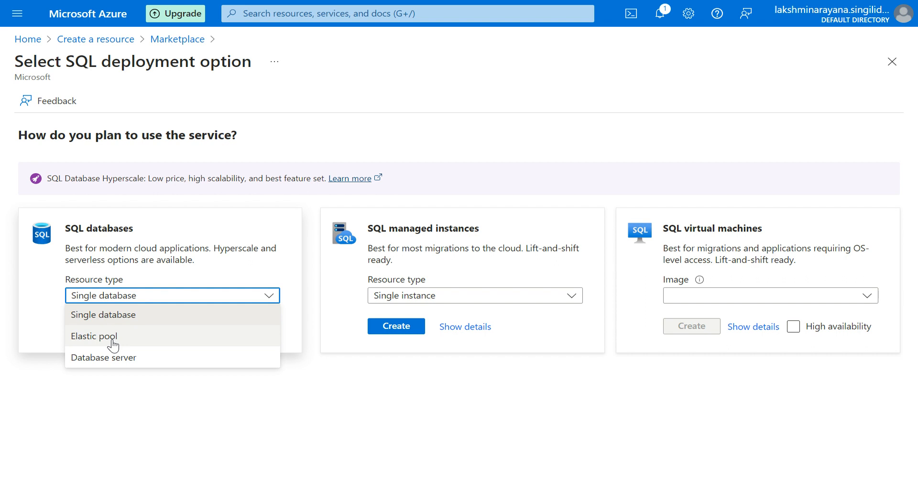
{"action": "left_click", "coordinate": [110, 316]}
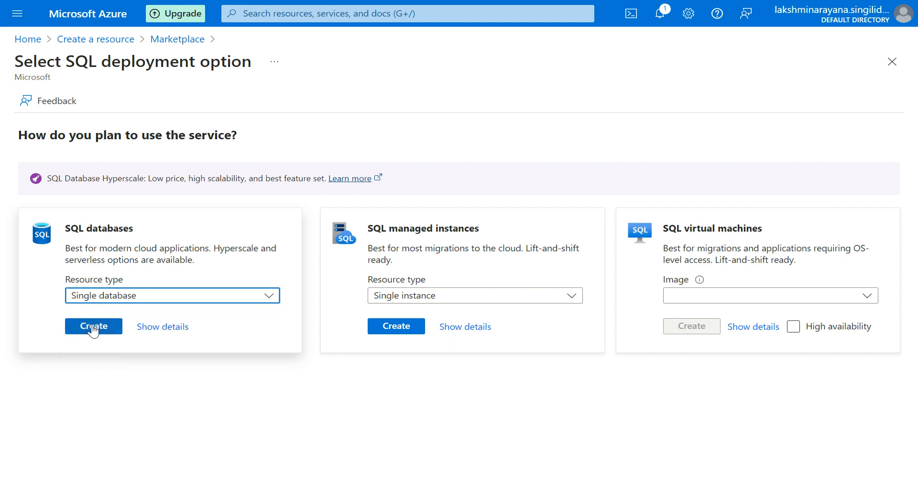
{"action": "left_click", "coordinate": [94, 329]}
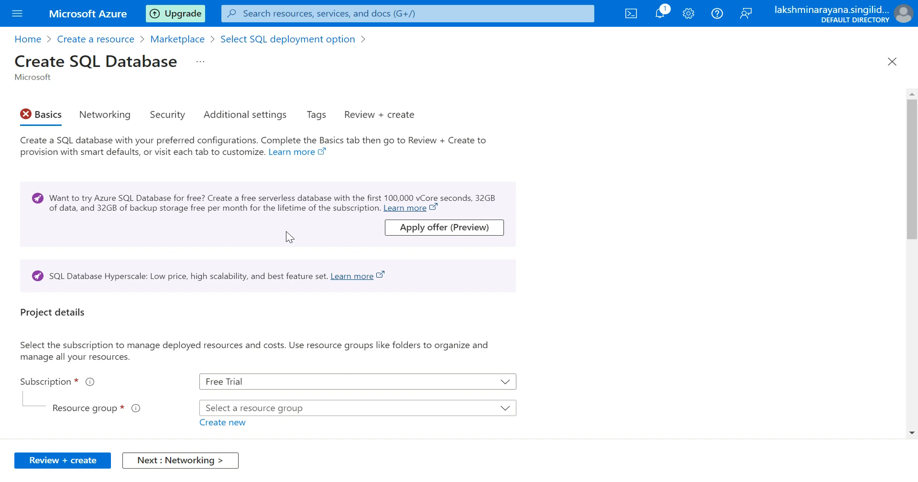
Create a new resource group named Demo_sql for the SQL database.
{"action": "scroll", "coordinate": [287, 234], "scroll_direction": "down", "scroll_amount": 4}
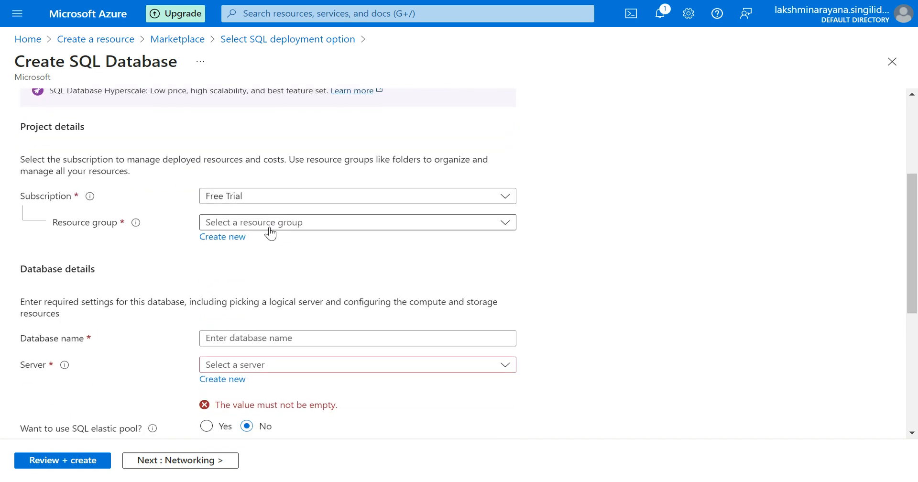
{"action": "left_click", "coordinate": [268, 230]}
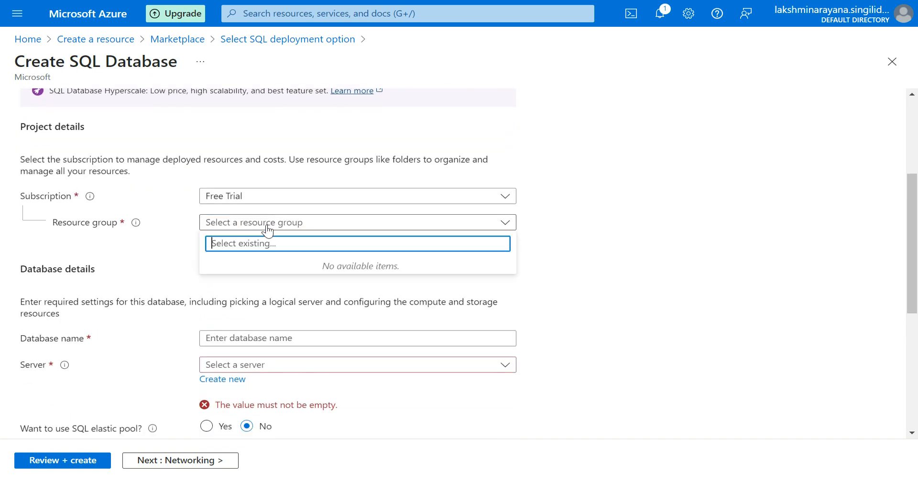
{"action": "left_click", "coordinate": [154, 249]}
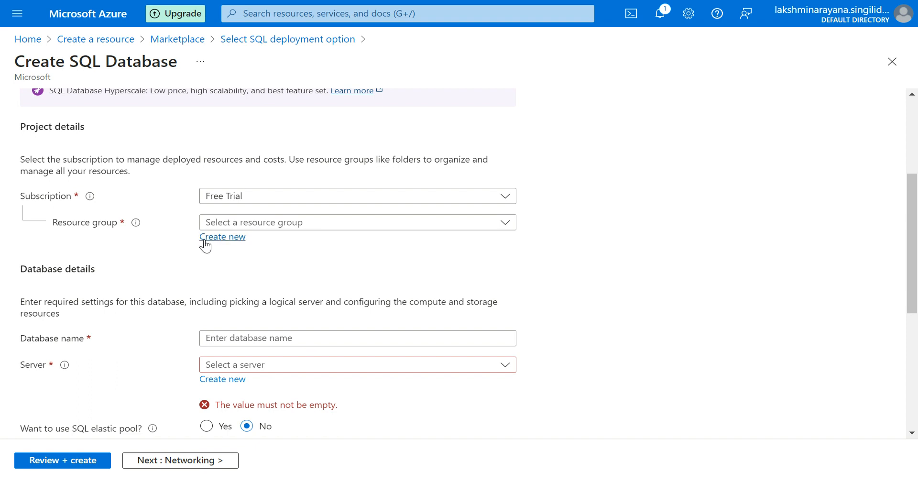
{"action": "left_click", "coordinate": [205, 239]}
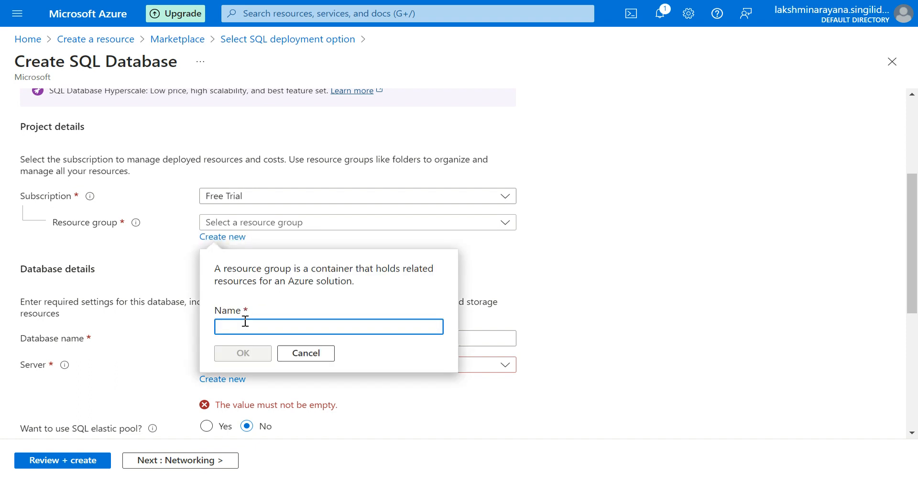
{"action": "type", "text": "Demo"}
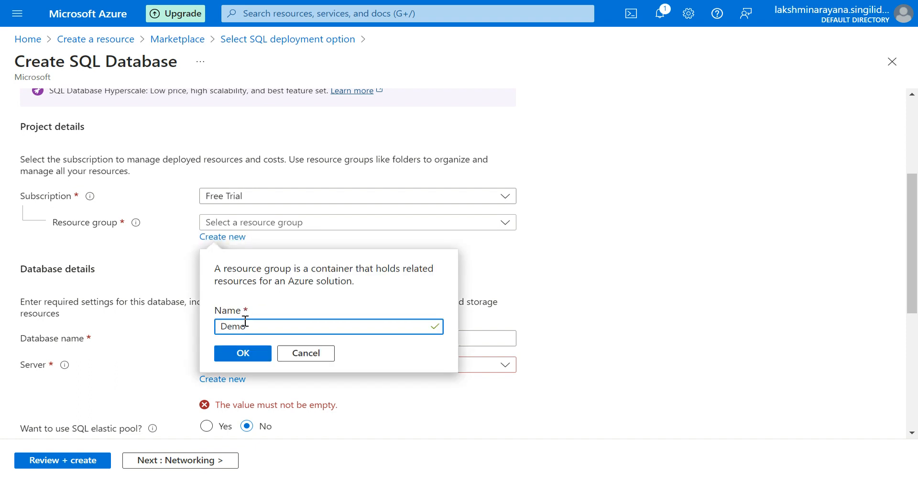
{"action": "type", "text": "_sql"}
{"action": "left_click", "coordinate": [242, 354]}
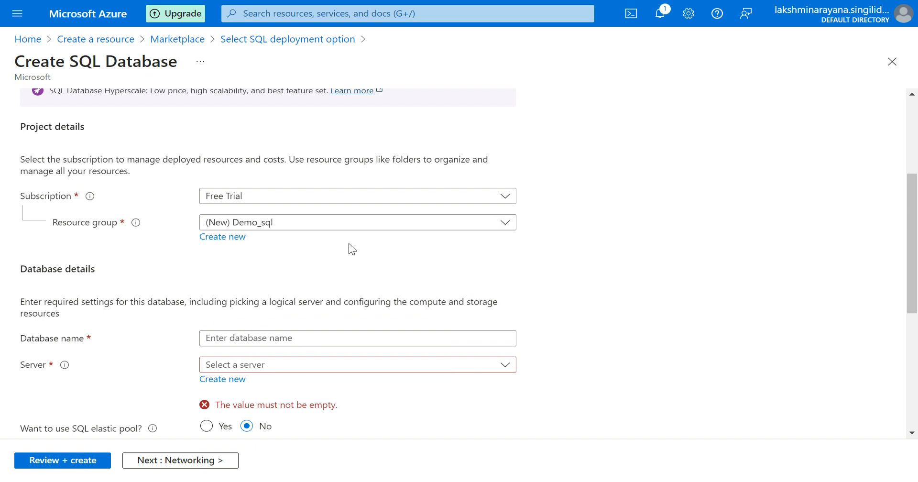
Name the database Demo_database in the database details.
{"action": "scroll", "coordinate": [350, 249], "scroll_direction": "down", "scroll_amount": 2}
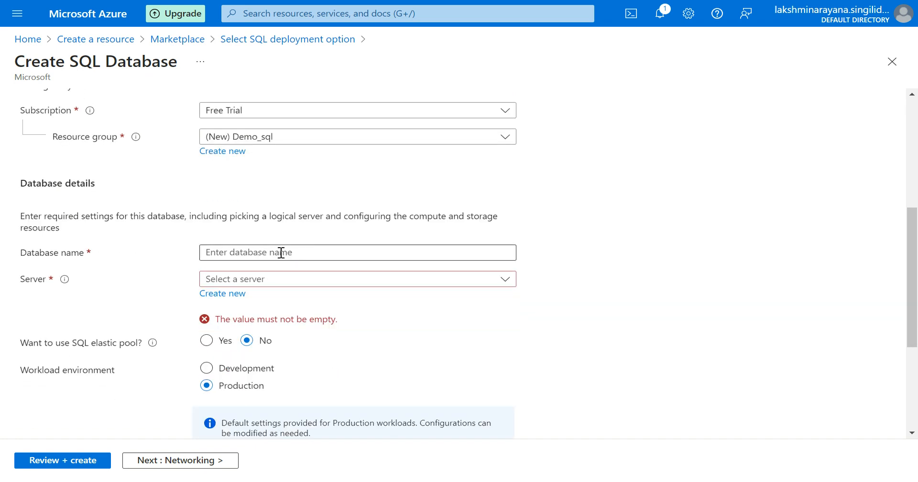
{"action": "left_click", "coordinate": [281, 252]}
{"action": "type", "text": "De"}
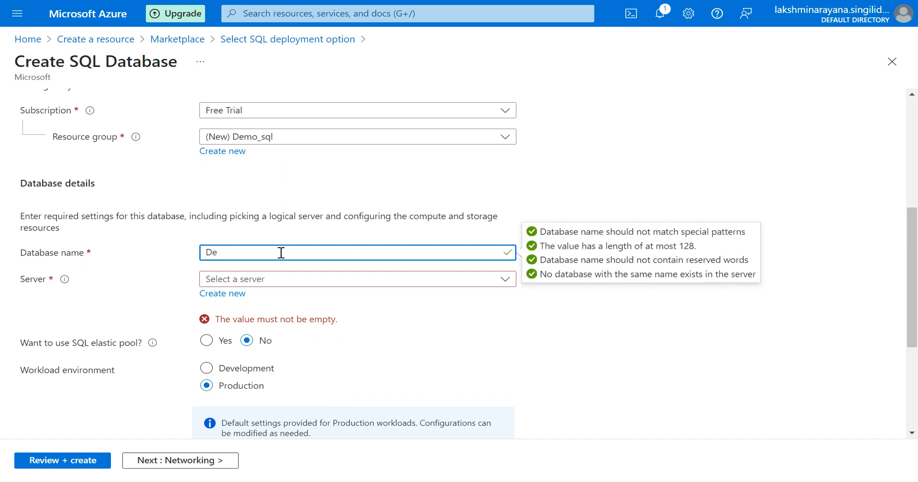
{"action": "type", "text": "mo_database"}
Start a new SQL database server for the database and name it shree7.
{"action": "left_click", "coordinate": [309, 280]}
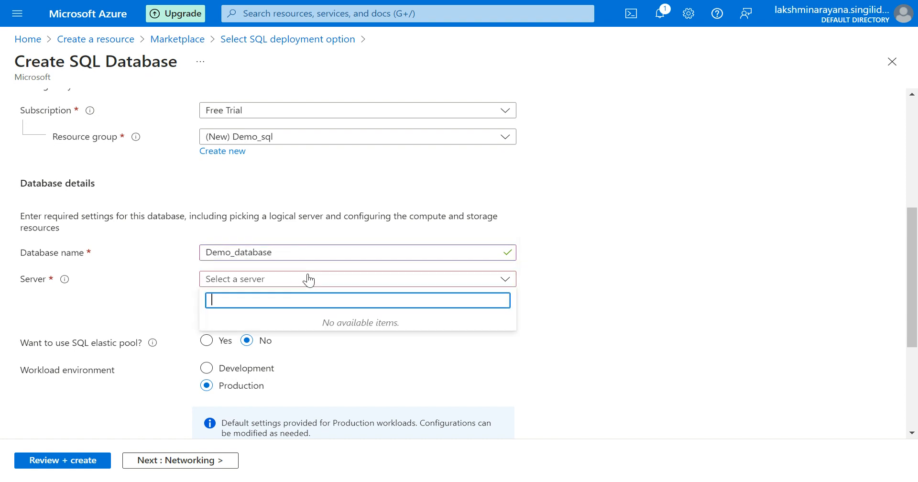
{"action": "left_click", "coordinate": [165, 282]}
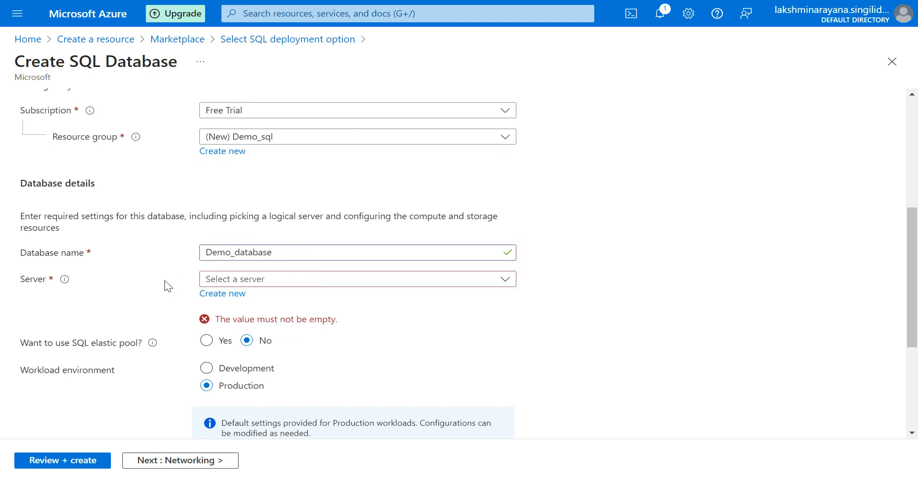
{"action": "left_click", "coordinate": [220, 293]}
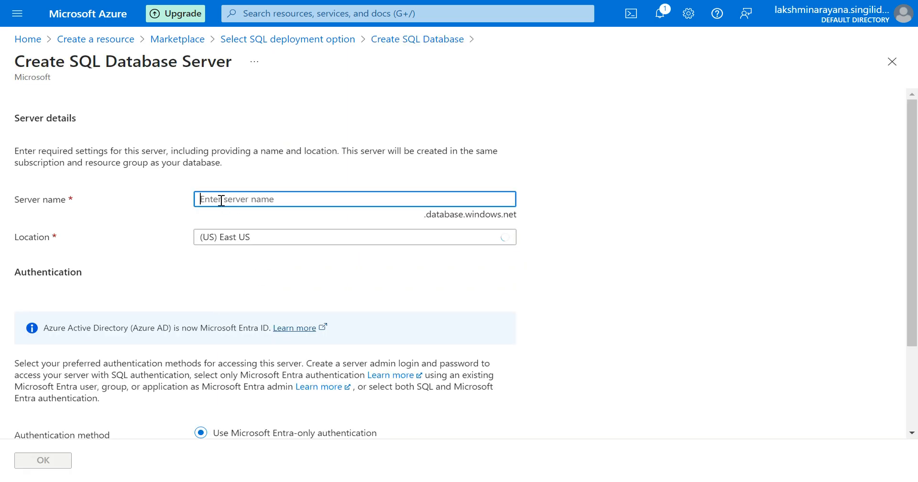
{"action": "type", "text": "Shree"}
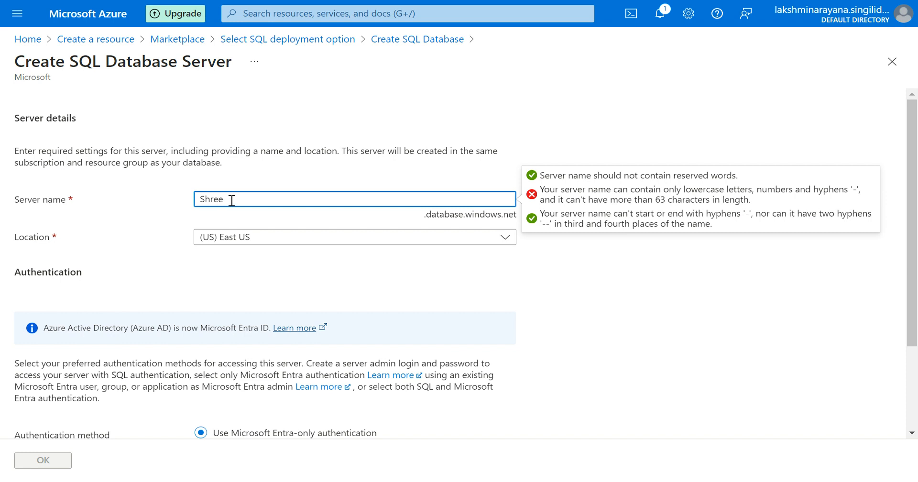
{"action": "key", "text": "BackSpace"}
{"action": "key", "text": "BackSpace"}
{"action": "type", "text": "ri"}
{"action": "key", "text": "BackSpace"}
{"action": "key", "text": "BackSpace"}
{"action": "key", "text": "BackSpace"}
{"action": "type", "text": "shree"}
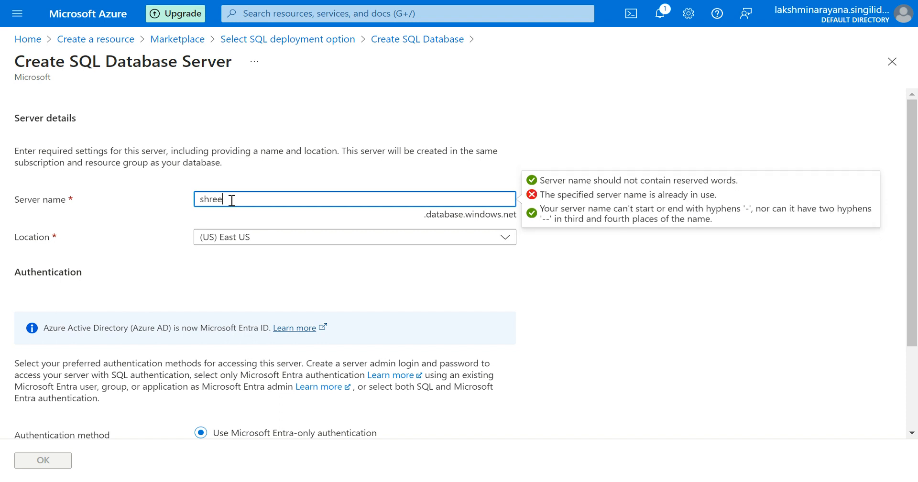
{"action": "type", "text": "7"}
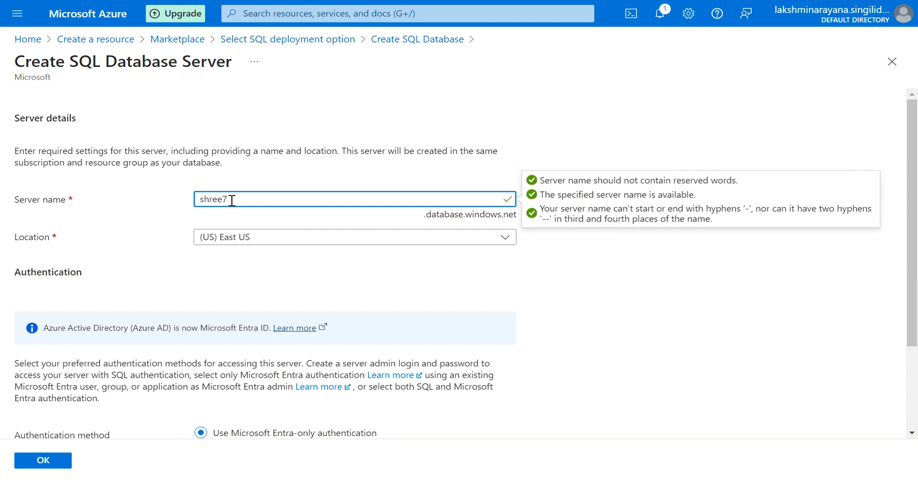
Set the new server's location to (Asia Pacific) Central India.
{"action": "left_click", "coordinate": [249, 239]}
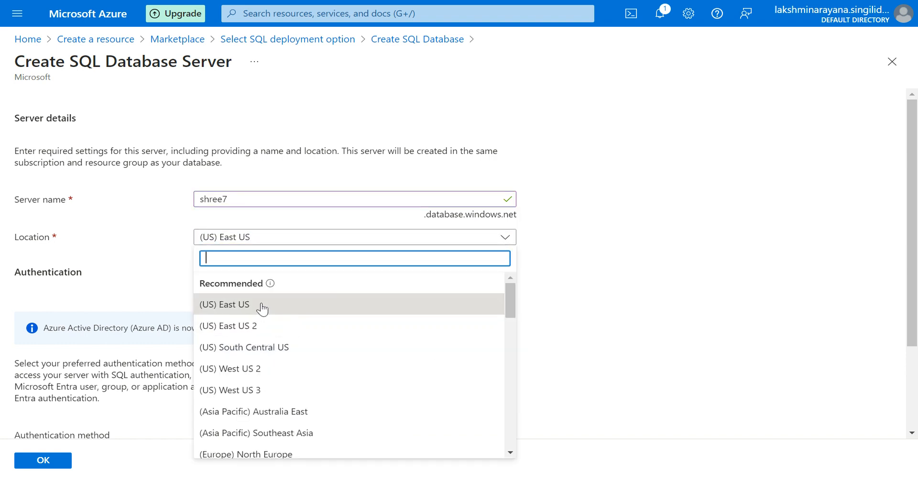
{"action": "type", "text": "indi"}
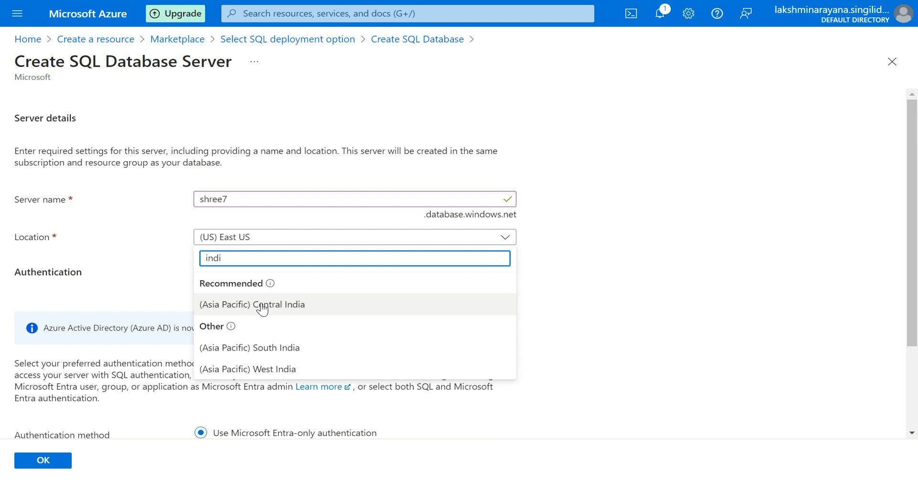
{"action": "left_click", "coordinate": [269, 308]}
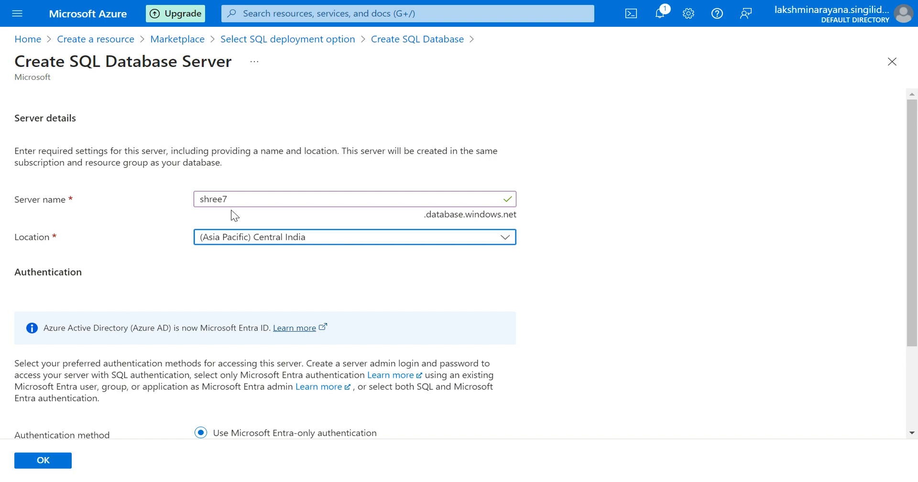
Set the server's authentication method to Use SQL authentication.
{"action": "scroll", "coordinate": [179, 278], "scroll_direction": "down", "scroll_amount": 3}
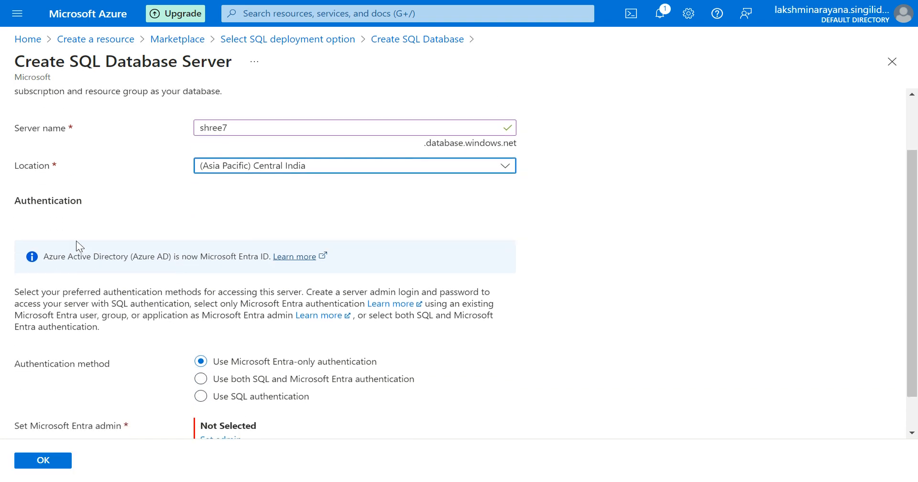
{"action": "scroll", "coordinate": [232, 259], "scroll_direction": "down", "scroll_amount": 2}
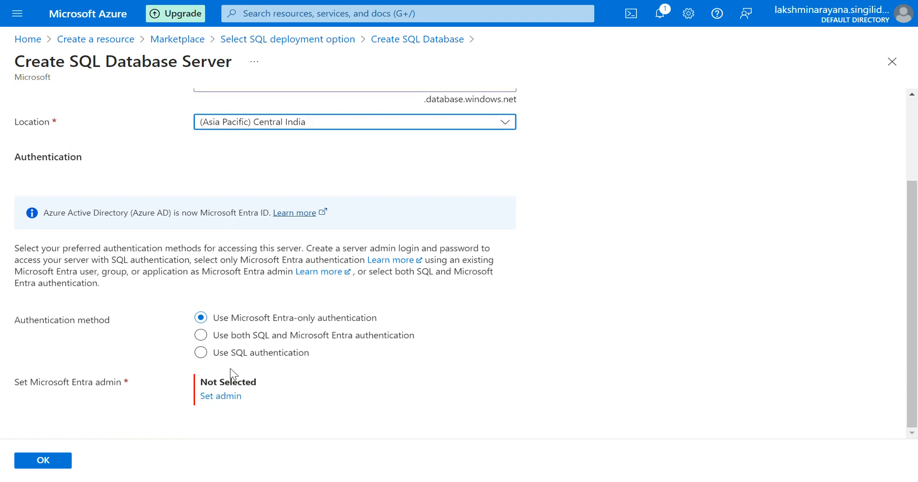
{"action": "left_click", "coordinate": [201, 354]}
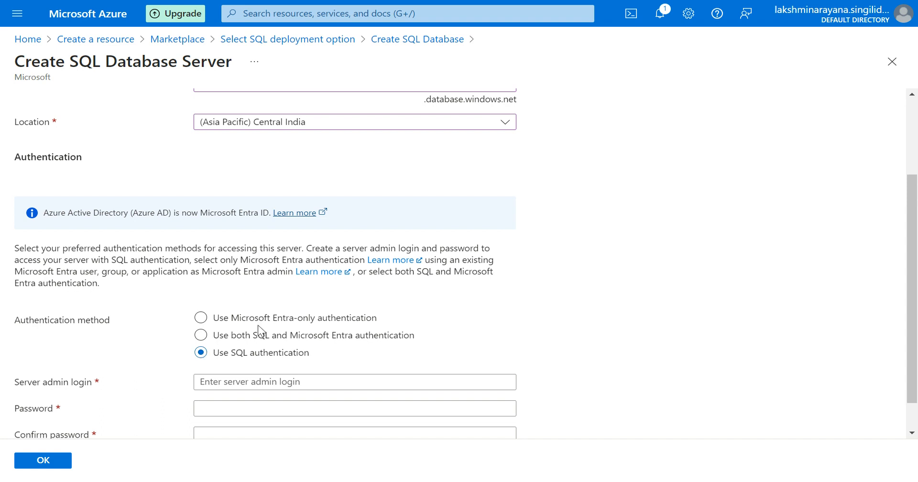
Enter the administrator's name as the server admin login for the new SQL database server.
{"action": "scroll", "coordinate": [258, 330], "scroll_direction": "down", "scroll_amount": 1}
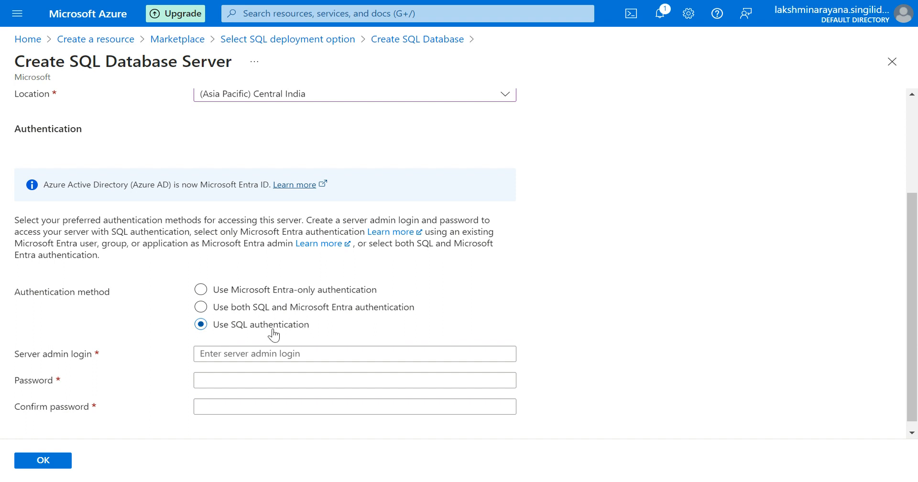
{"action": "scroll", "coordinate": [274, 335], "scroll_direction": "down", "scroll_amount": 1}
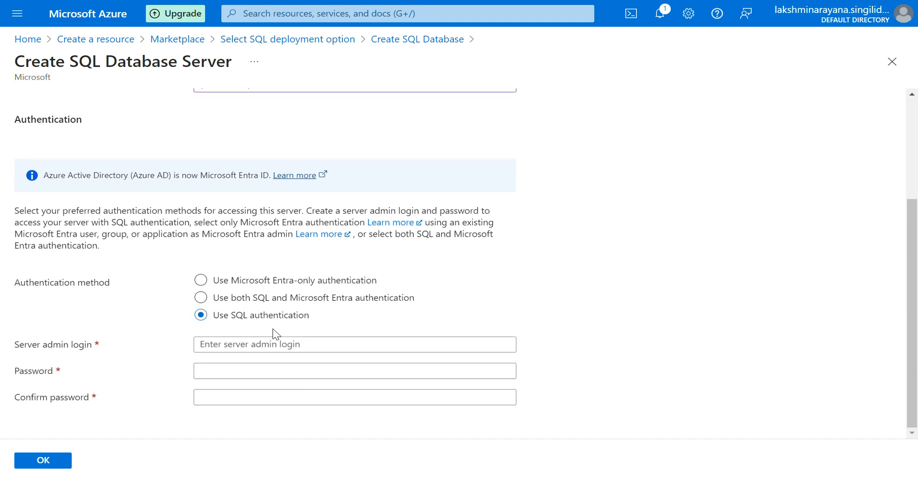
{"action": "left_click", "coordinate": [241, 343]}
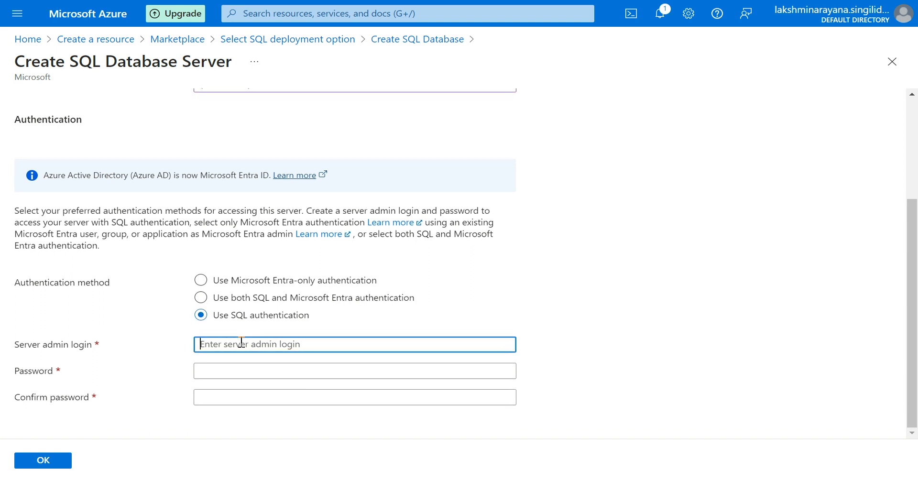
{"action": "type", "text": "lakshminaraya"}
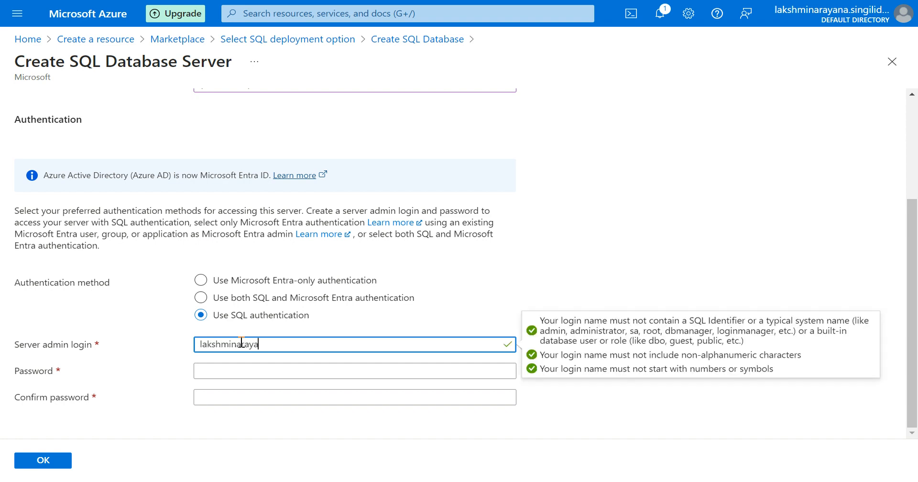
{"action": "type", "text": "na"}
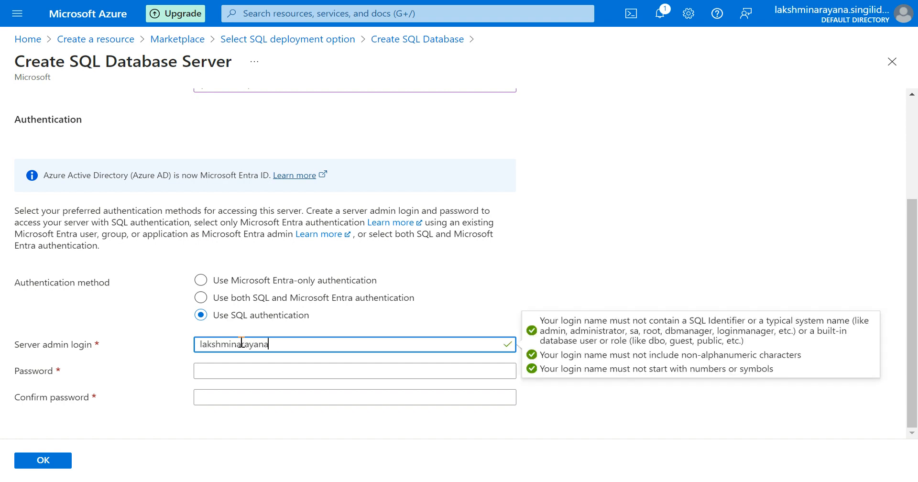
Enter and confirm the server admin password, and accept the new server's settings.
{"action": "left_click", "coordinate": [222, 372]}
{"action": "type", "text": "P"}
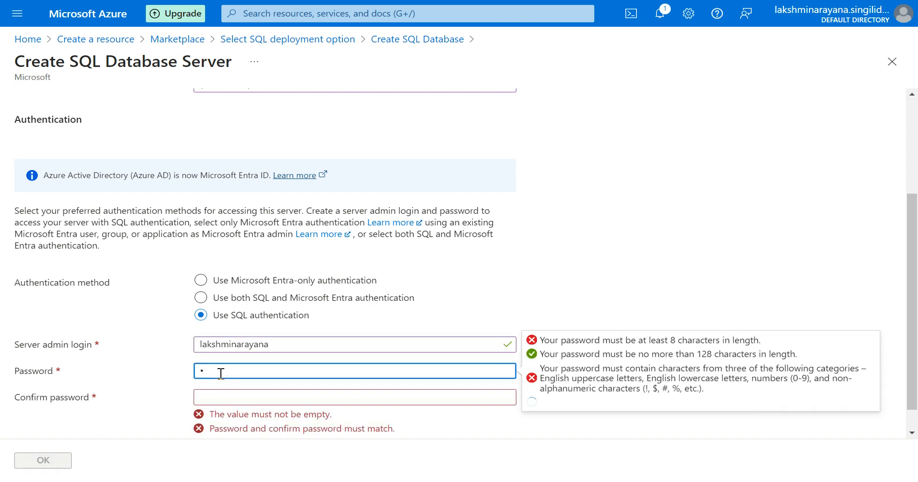
{"action": "type", "text": "••"}
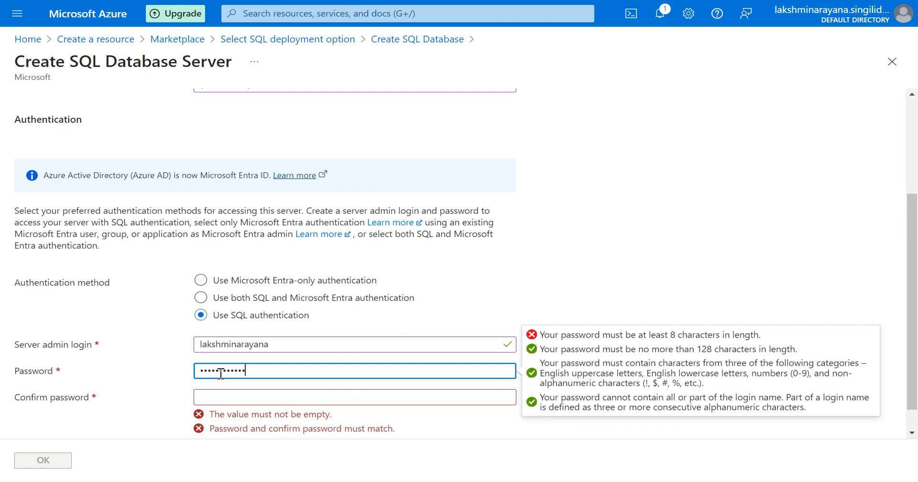
{"action": "left_click", "coordinate": [226, 396]}
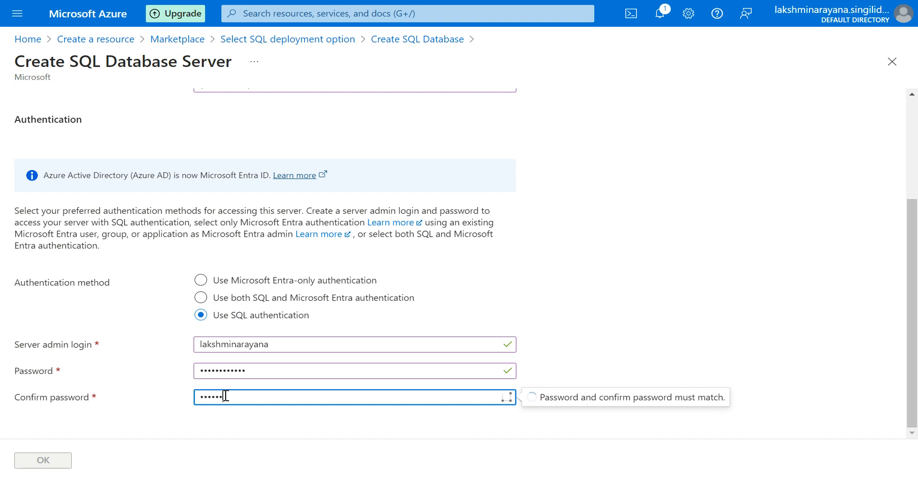
{"action": "type", "text": "•"}
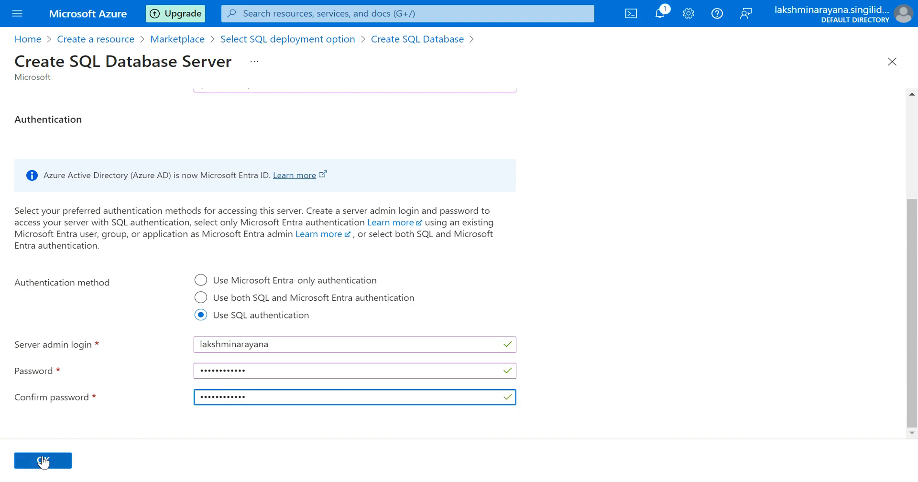
{"action": "scroll", "coordinate": [139, 301], "scroll_direction": "up", "scroll_amount": 3}
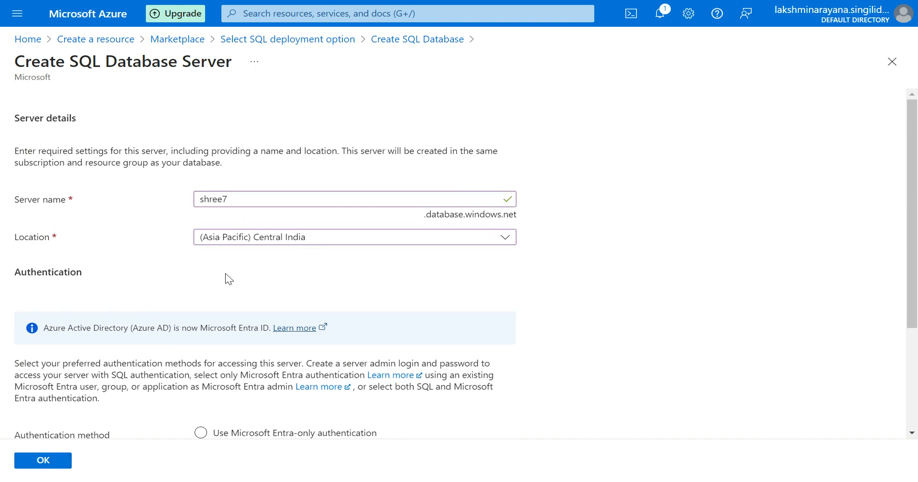
{"action": "scroll", "coordinate": [229, 279], "scroll_direction": "down", "scroll_amount": 3}
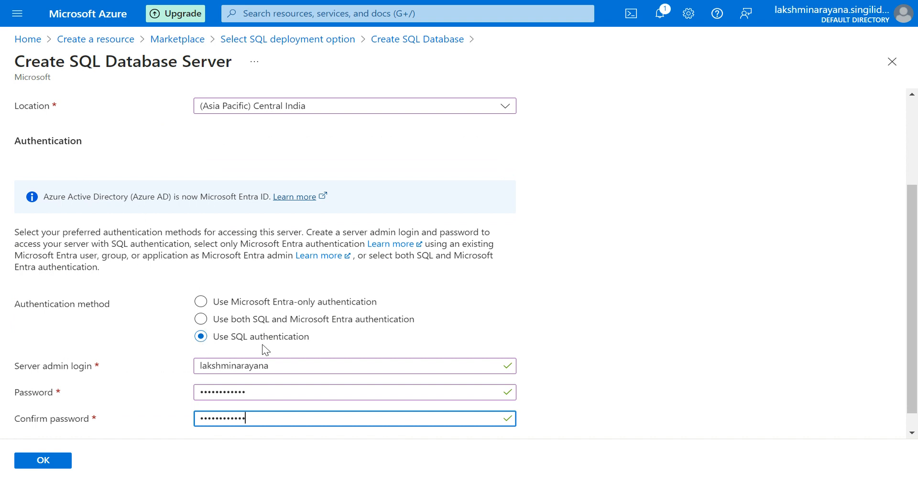
{"action": "scroll", "coordinate": [293, 350], "scroll_direction": "down", "scroll_amount": 1}
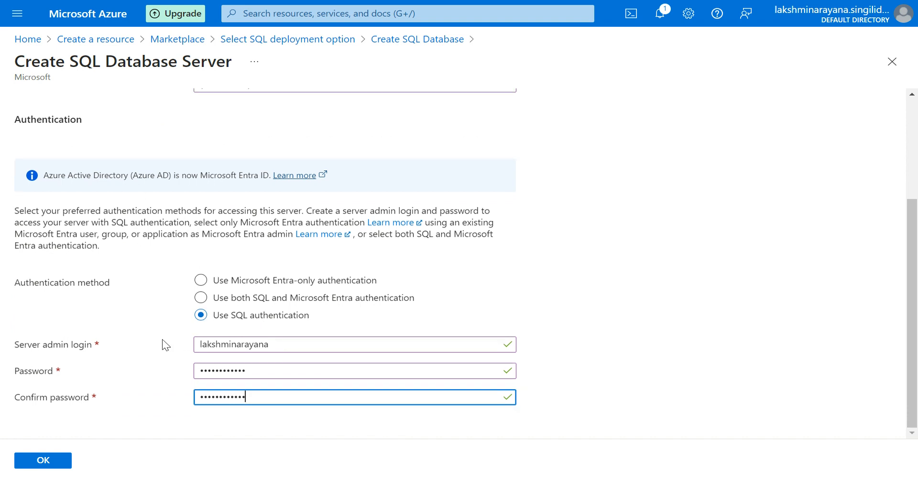
{"action": "left_click", "coordinate": [55, 466]}
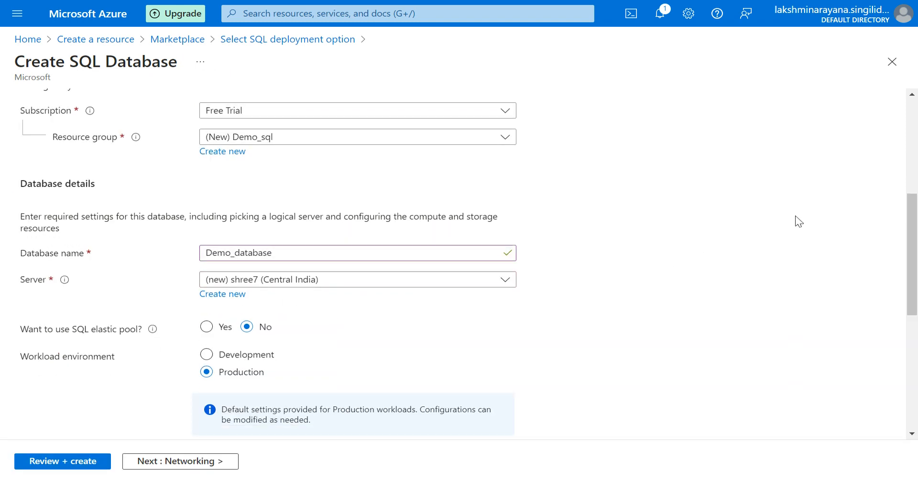
Set the database's workload environment to Development and check the resulting compute and backup storage options.
{"action": "scroll", "coordinate": [595, 287], "scroll_direction": "down", "scroll_amount": 2}
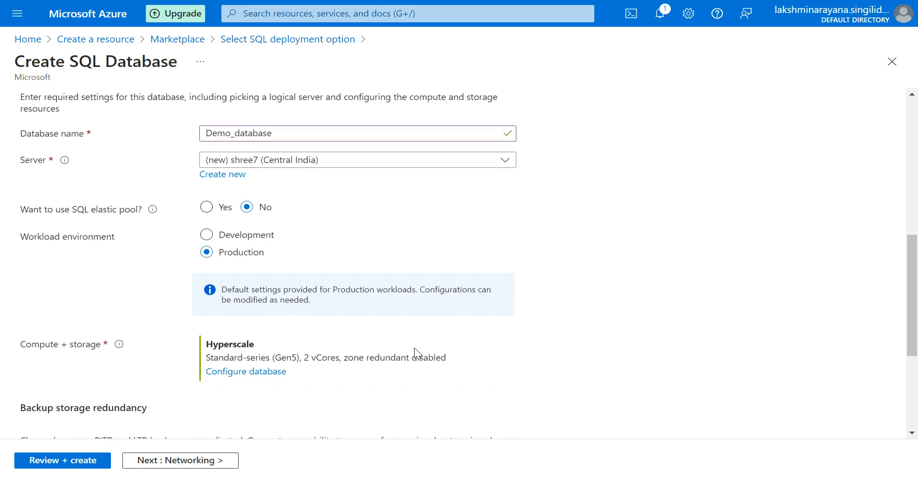
{"action": "scroll", "coordinate": [415, 353], "scroll_direction": "down", "scroll_amount": 5}
{"action": "scroll", "coordinate": [416, 352], "scroll_direction": "up", "scroll_amount": 7}
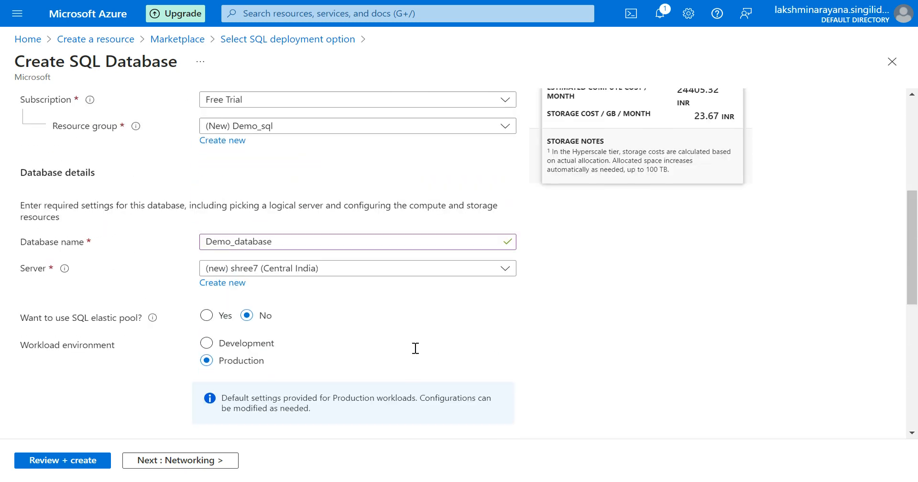
{"action": "scroll", "coordinate": [251, 264], "scroll_direction": "up", "scroll_amount": 3}
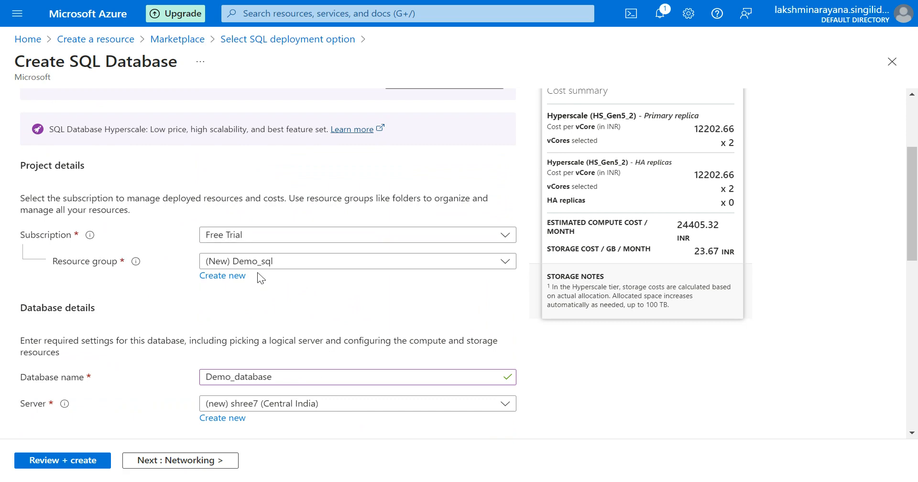
{"action": "scroll", "coordinate": [287, 278], "scroll_direction": "down", "scroll_amount": 3}
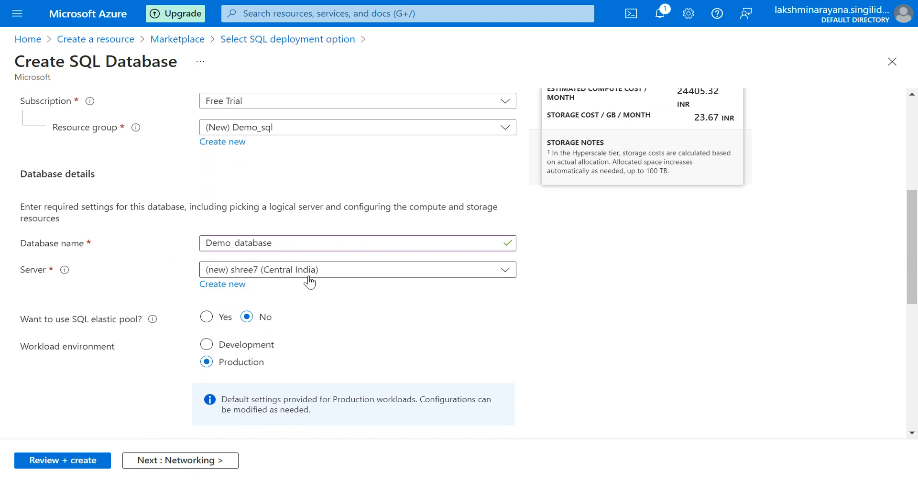
{"action": "scroll", "coordinate": [309, 281], "scroll_direction": "down", "scroll_amount": 1}
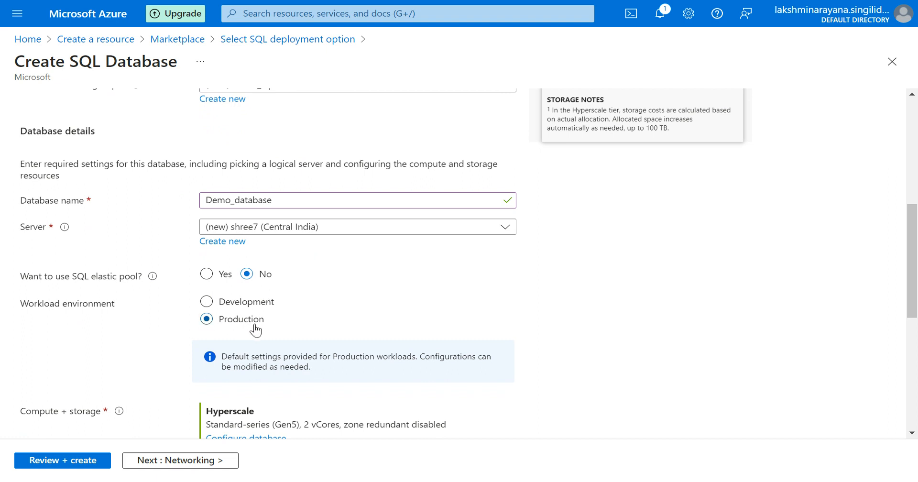
{"action": "left_click", "coordinate": [205, 302]}
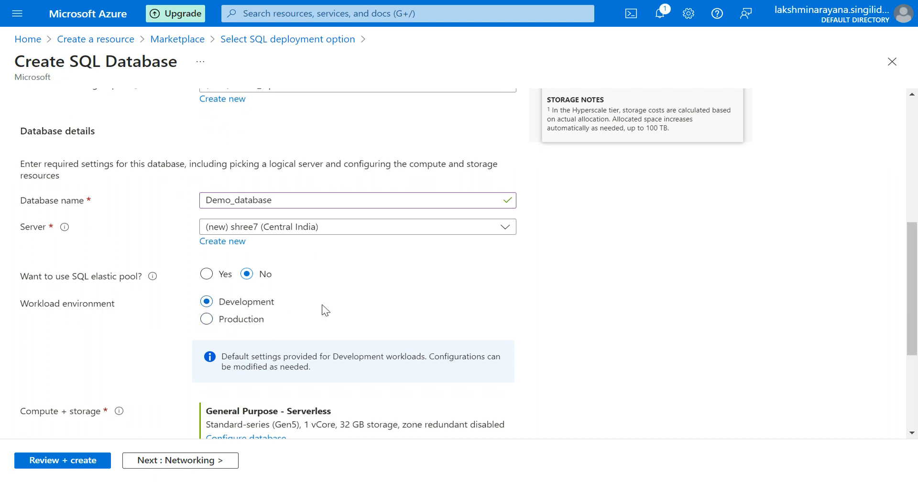
{"action": "scroll", "coordinate": [323, 309], "scroll_direction": "down", "scroll_amount": 1}
{"action": "scroll", "coordinate": [323, 309], "scroll_direction": "down", "scroll_amount": 2}
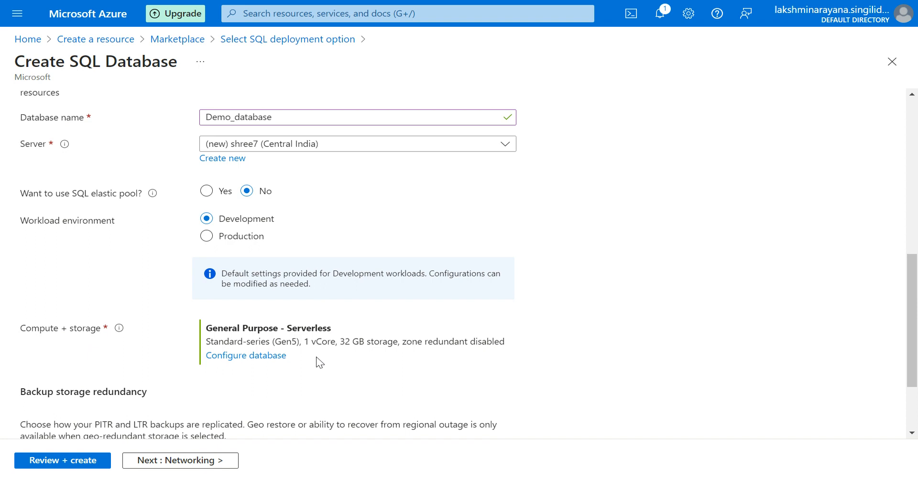
{"action": "scroll", "coordinate": [319, 363], "scroll_direction": "down", "scroll_amount": 4}
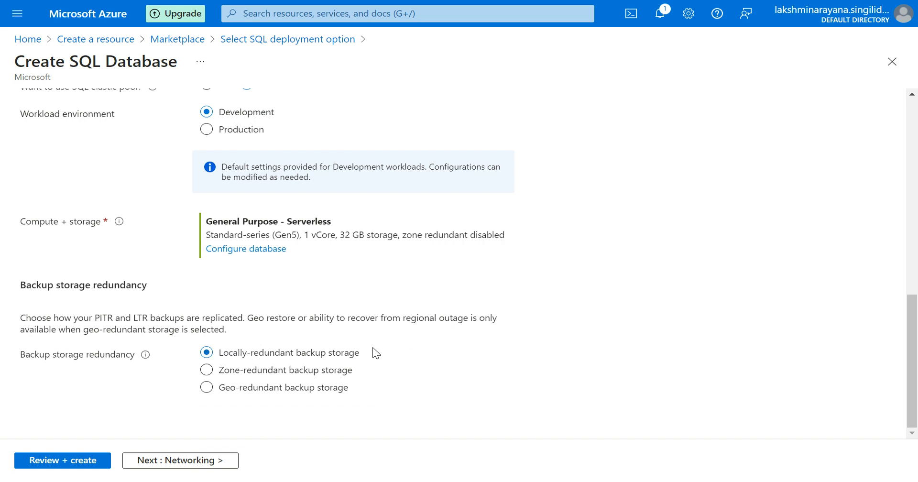
Set network connectivity to Public endpoint, with firewall access set to Yes for Azure services and the current client IP address.
{"action": "left_click", "coordinate": [167, 466]}
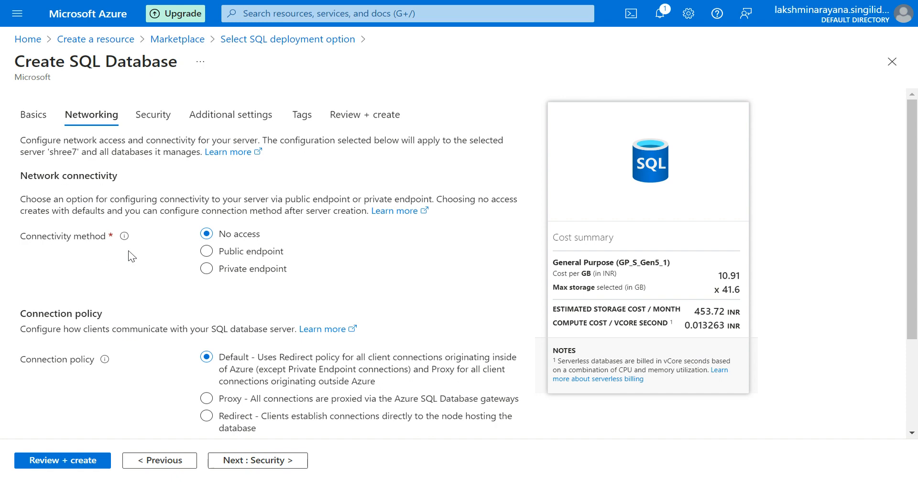
{"action": "left_click", "coordinate": [206, 252]}
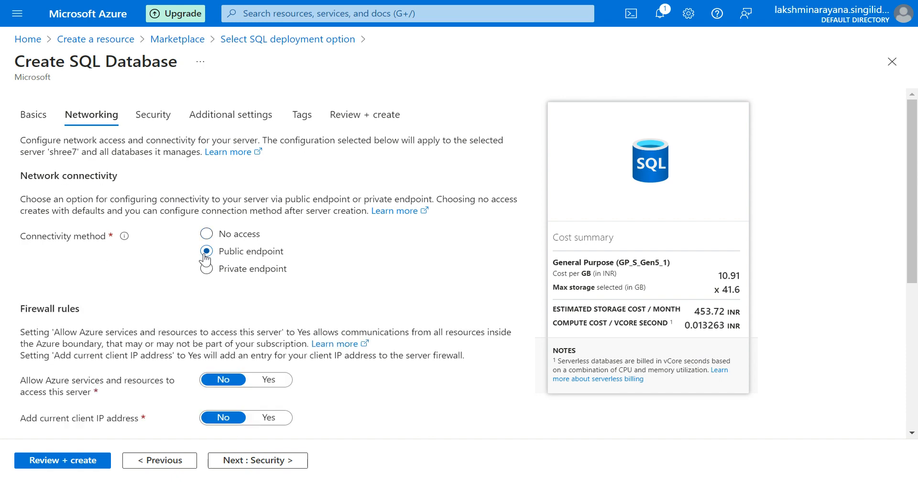
{"action": "scroll", "coordinate": [365, 283], "scroll_direction": "down", "scroll_amount": 1}
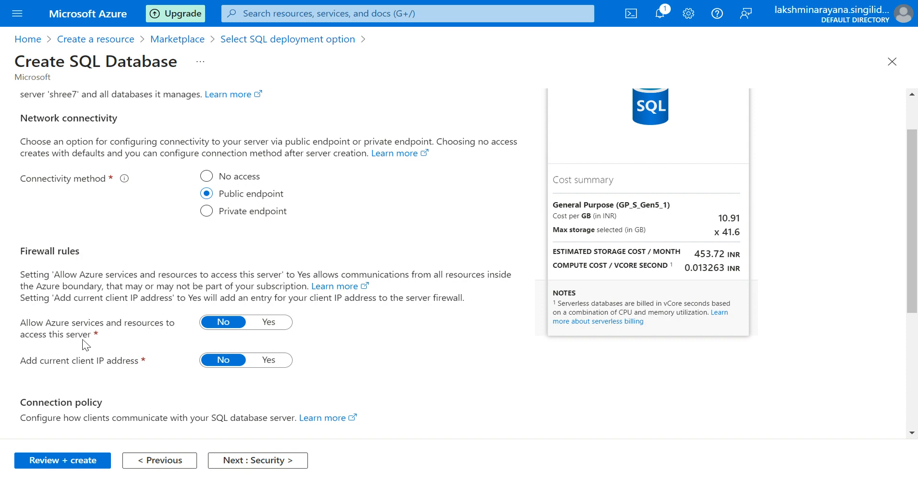
{"action": "left_click", "coordinate": [273, 323]}
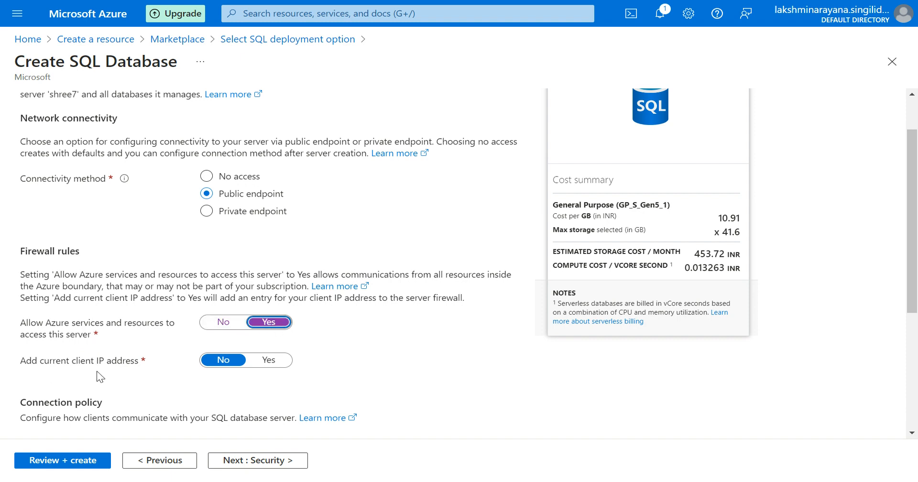
{"action": "left_click", "coordinate": [262, 362]}
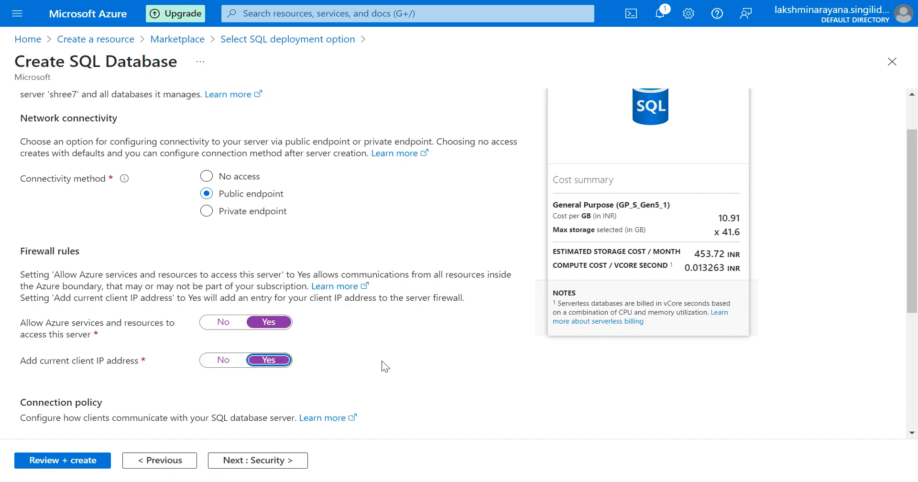
{"action": "scroll", "coordinate": [385, 368], "scroll_direction": "down", "scroll_amount": 3}
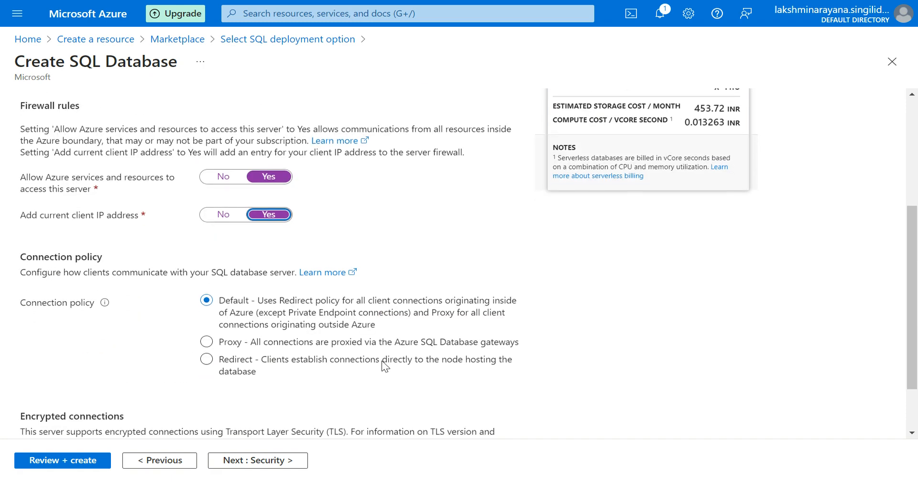
{"action": "scroll", "coordinate": [282, 342], "scroll_direction": "down", "scroll_amount": 2}
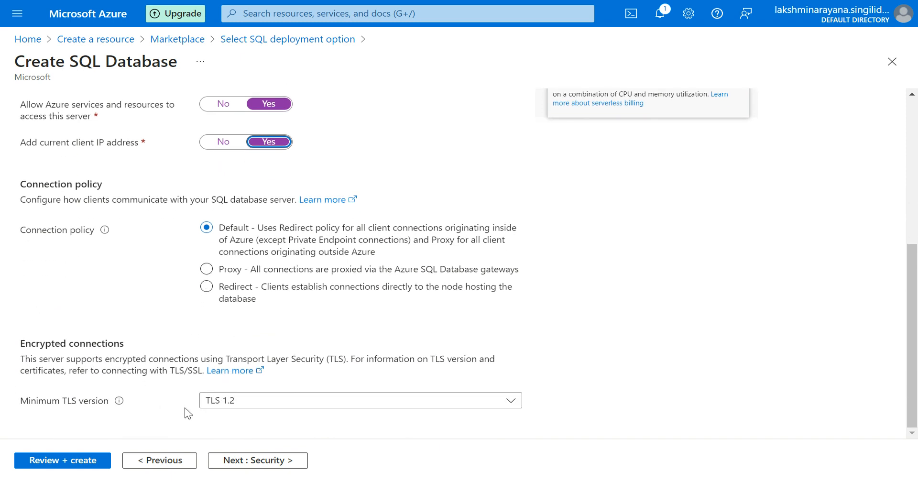
Go through the security settings with their defaults and continue to the additional settings.
{"action": "left_click", "coordinate": [250, 464]}
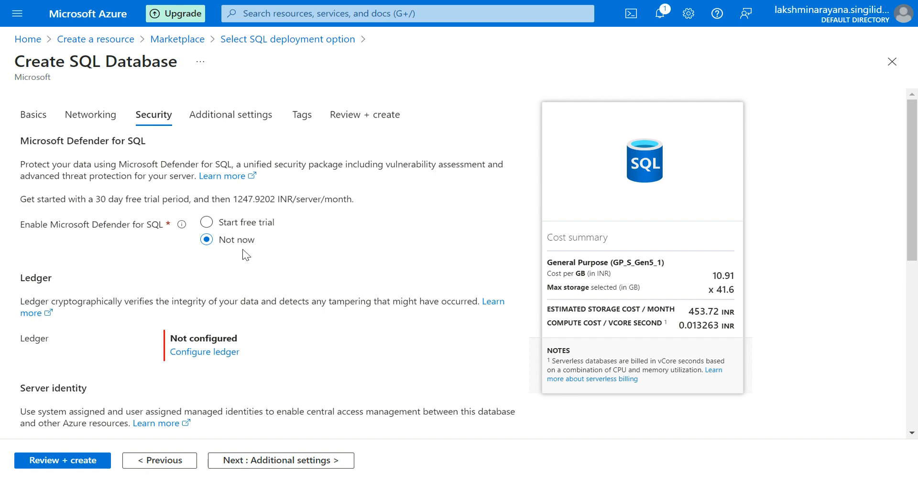
{"action": "scroll", "coordinate": [312, 330], "scroll_direction": "down", "scroll_amount": 1}
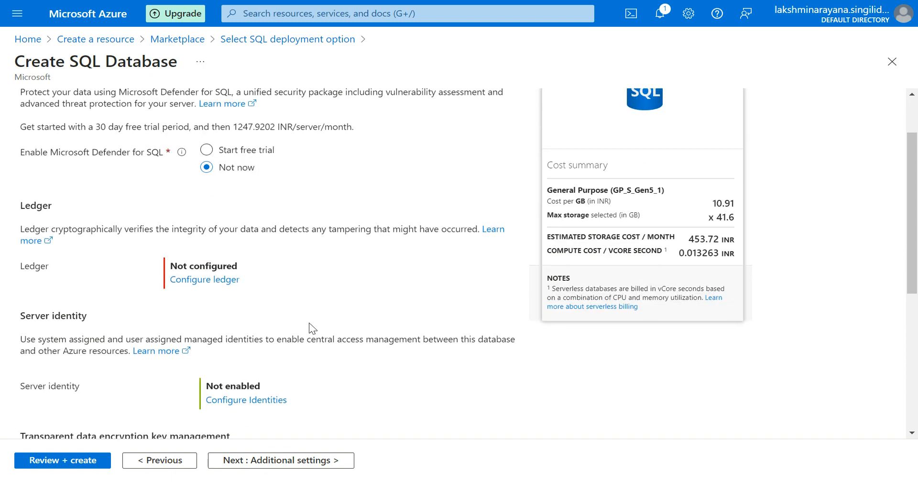
{"action": "scroll", "coordinate": [286, 328], "scroll_direction": "down", "scroll_amount": 4}
{"action": "scroll", "coordinate": [287, 324], "scroll_direction": "down", "scroll_amount": 2}
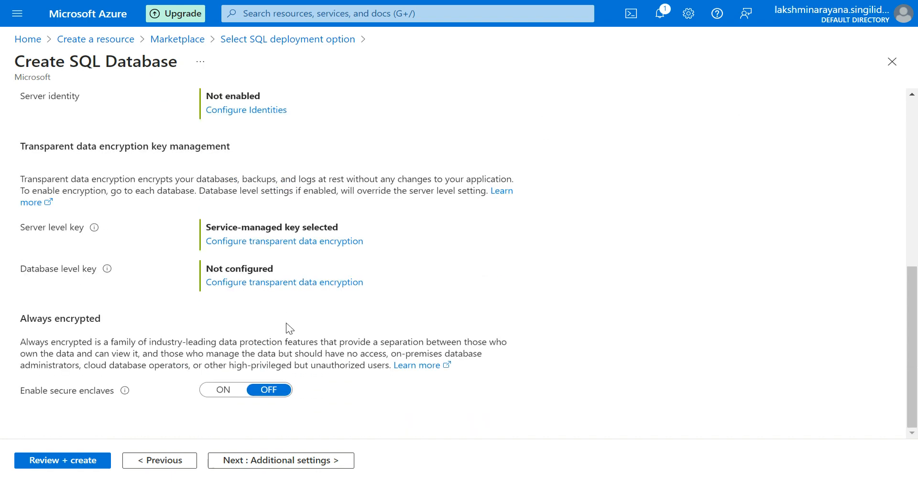
{"action": "left_click", "coordinate": [267, 462]}
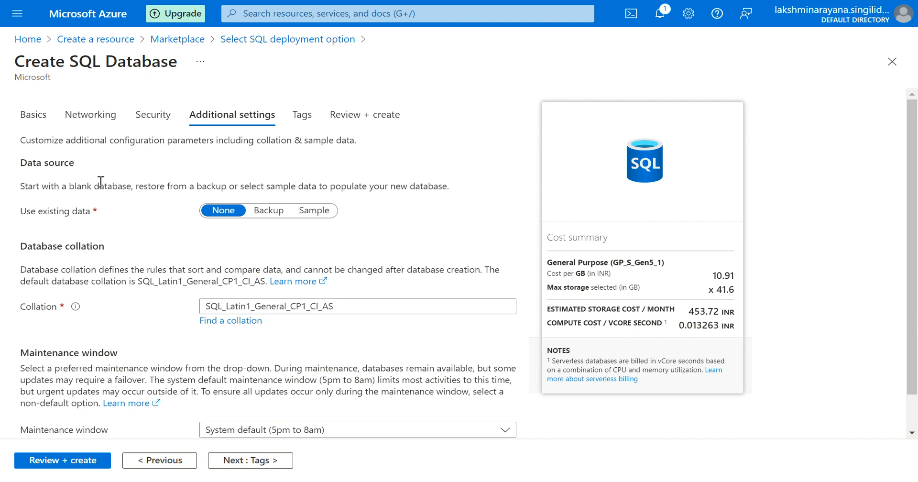
Use the AdventureWorksLT sample as the database's existing data, accepting the compute and storage change, and continue to the tags.
{"action": "left_click", "coordinate": [315, 211]}
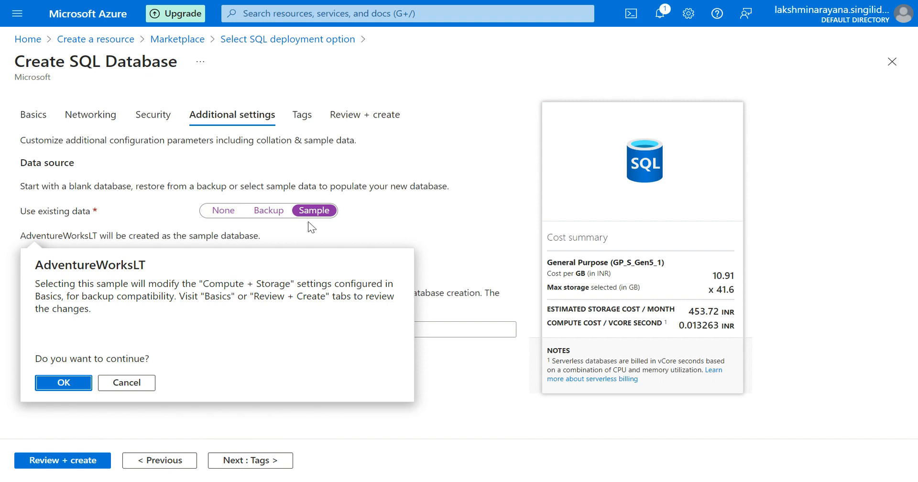
{"action": "left_click", "coordinate": [55, 384]}
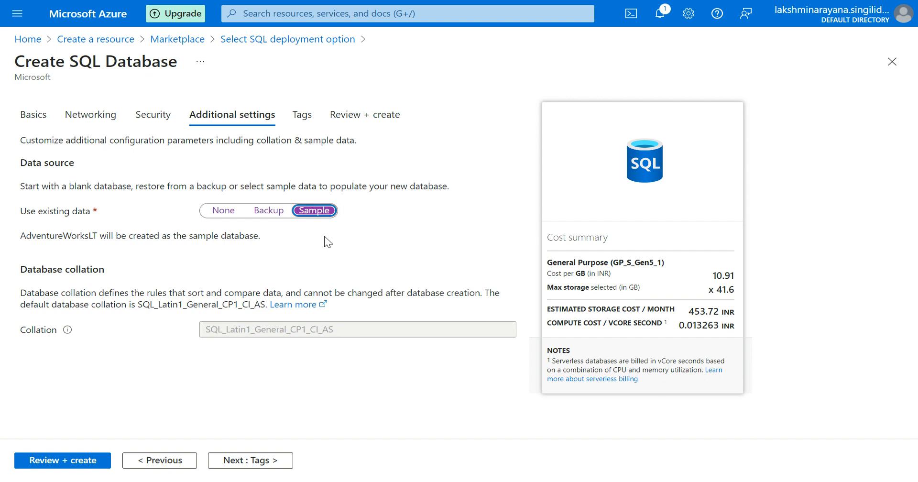
{"action": "left_click", "coordinate": [247, 461]}
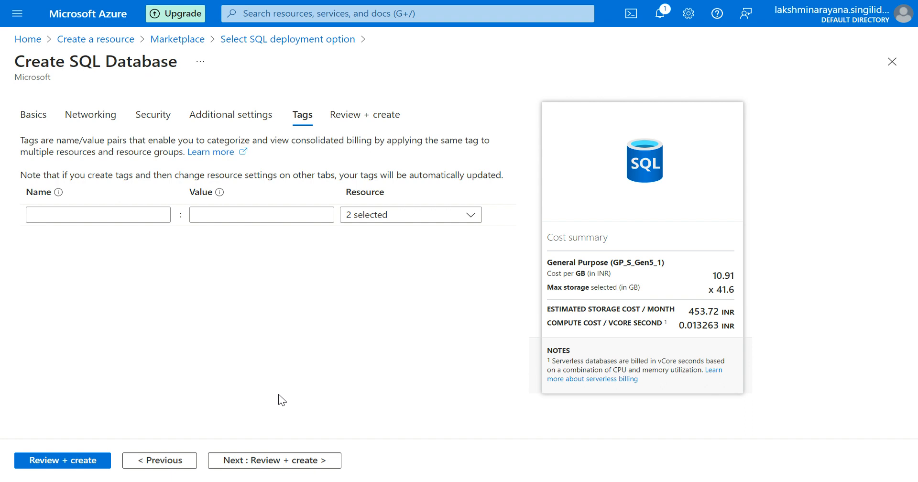
Leave the tags empty, continue to the review, and create the SQL database.
{"action": "left_click", "coordinate": [262, 464]}
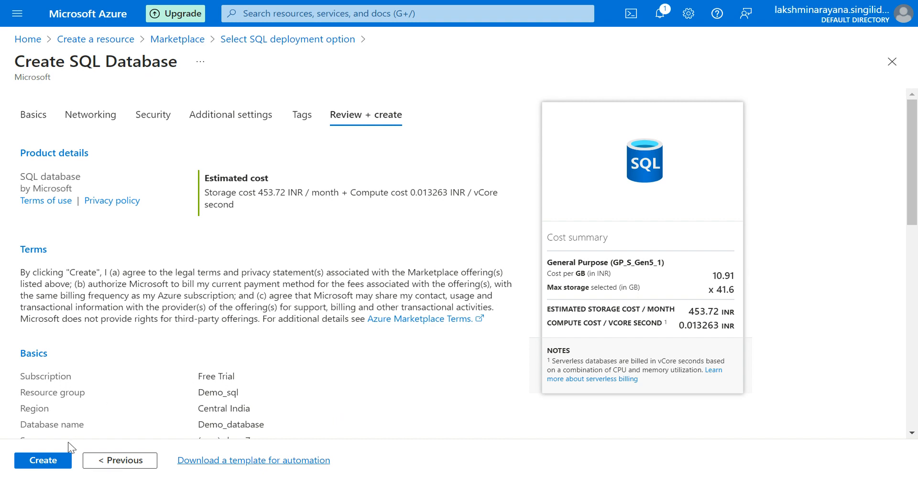
{"action": "left_click", "coordinate": [42, 461]}
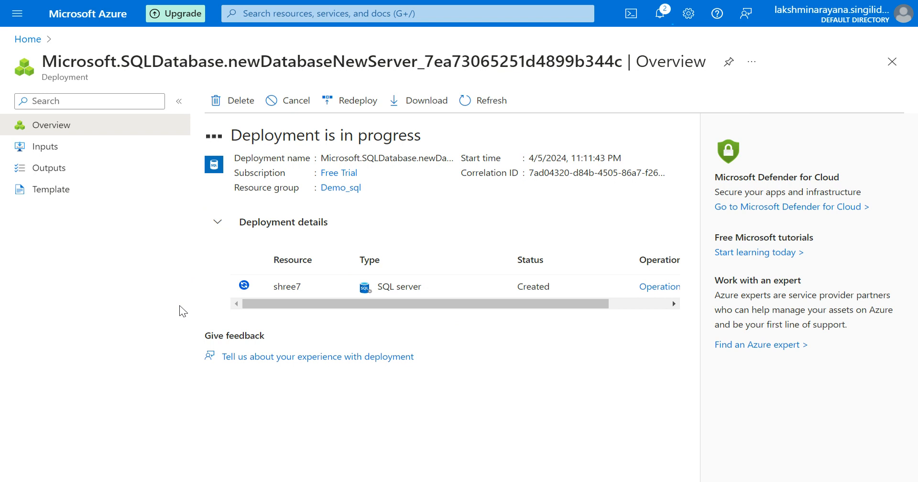
Show the notifications and dismiss the SQL Database creation error and the deleted resource group NetworkWatcherRG entries.
{"action": "left_click", "coordinate": [661, 15]}
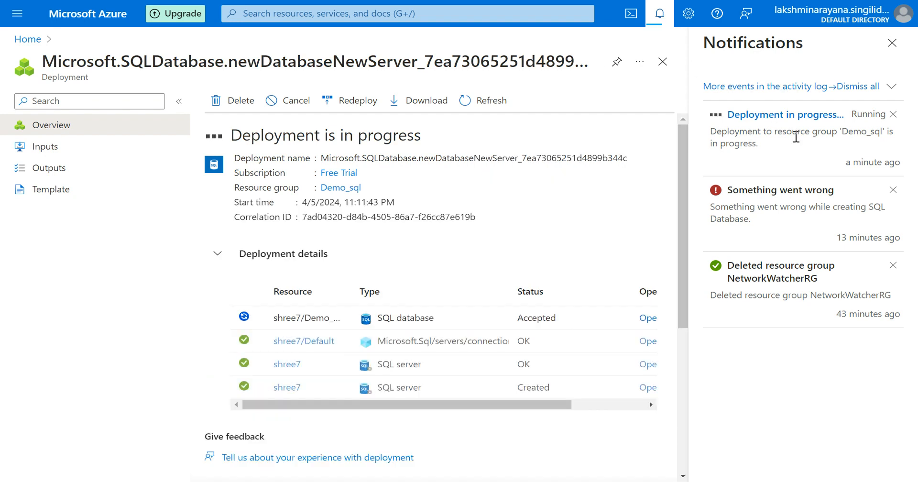
{"action": "left_click", "coordinate": [892, 190]}
{"action": "left_click", "coordinate": [893, 190]}
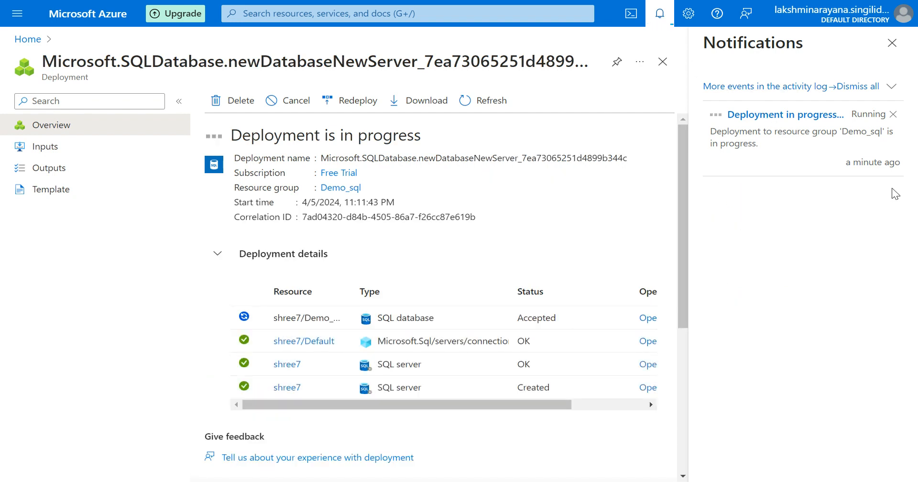
Check the running deployment's resources, viewing the operation details of both SQL server entries and the SQL database entry.
{"action": "scroll", "coordinate": [563, 271], "scroll_direction": "down", "scroll_amount": 2}
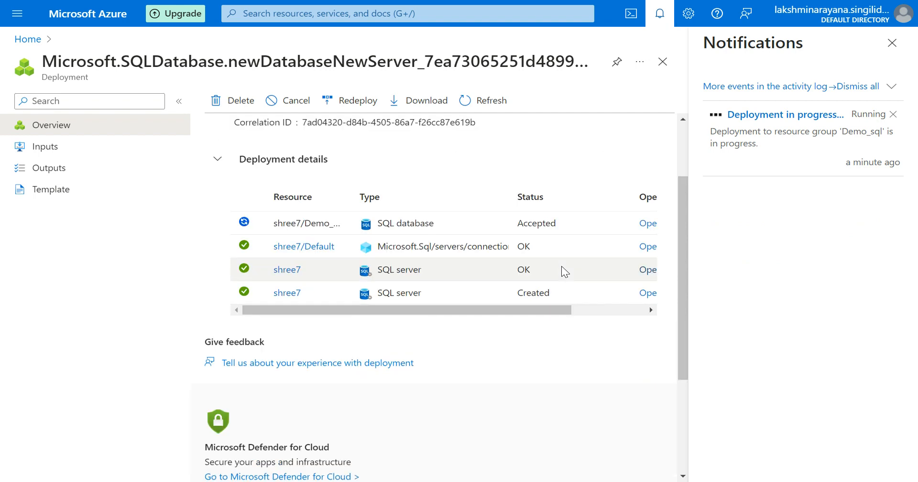
{"action": "scroll", "coordinate": [312, 257], "scroll_direction": "up", "scroll_amount": 1}
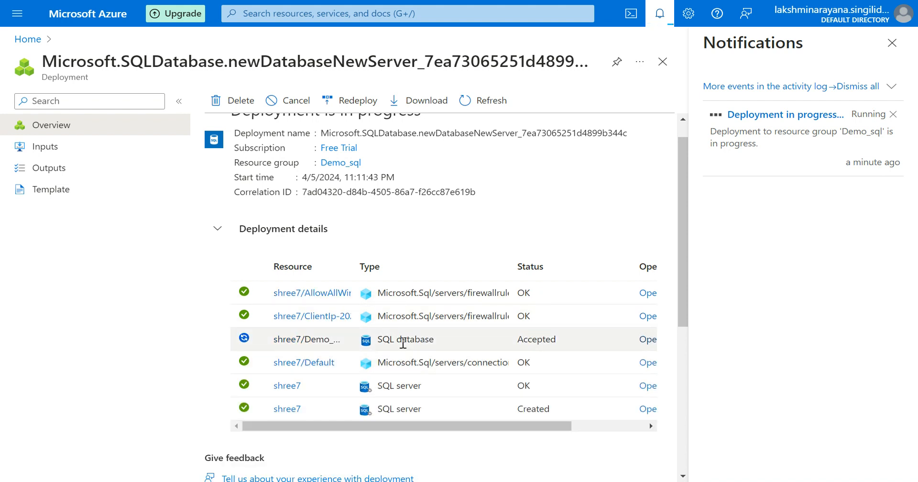
{"action": "scroll", "coordinate": [397, 362], "scroll_direction": "down", "scroll_amount": 1}
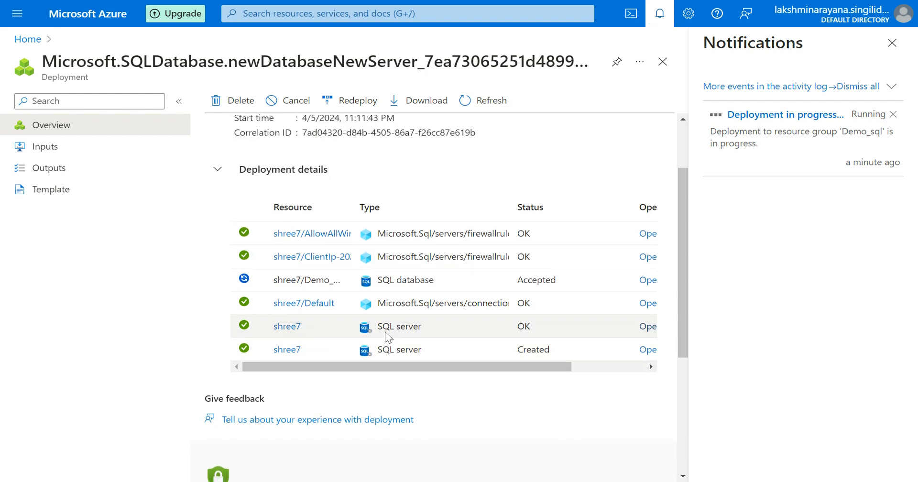
{"action": "scroll", "coordinate": [451, 351], "scroll_direction": "right", "scroll_amount": 3}
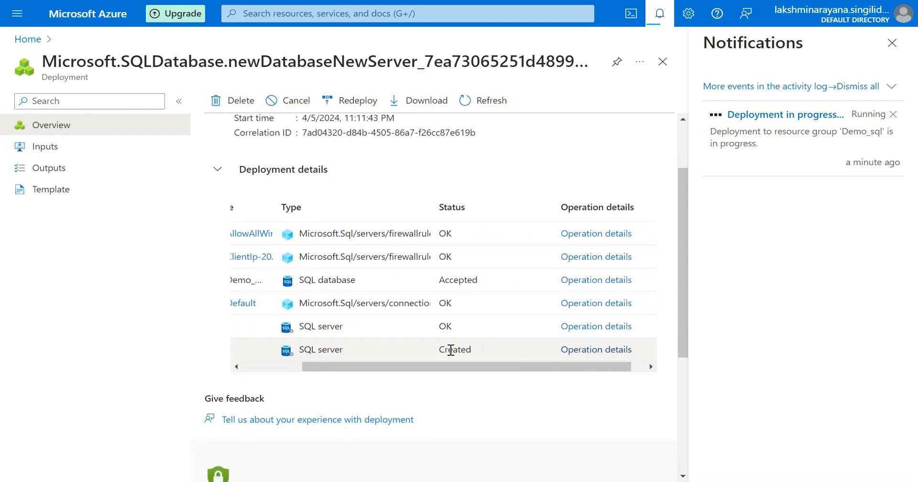
{"action": "left_click", "coordinate": [574, 329]}
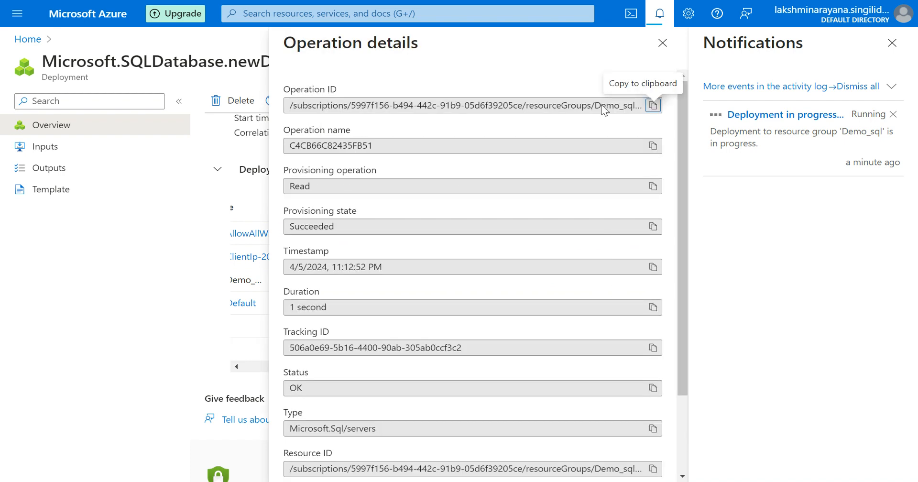
{"action": "left_click", "coordinate": [663, 42]}
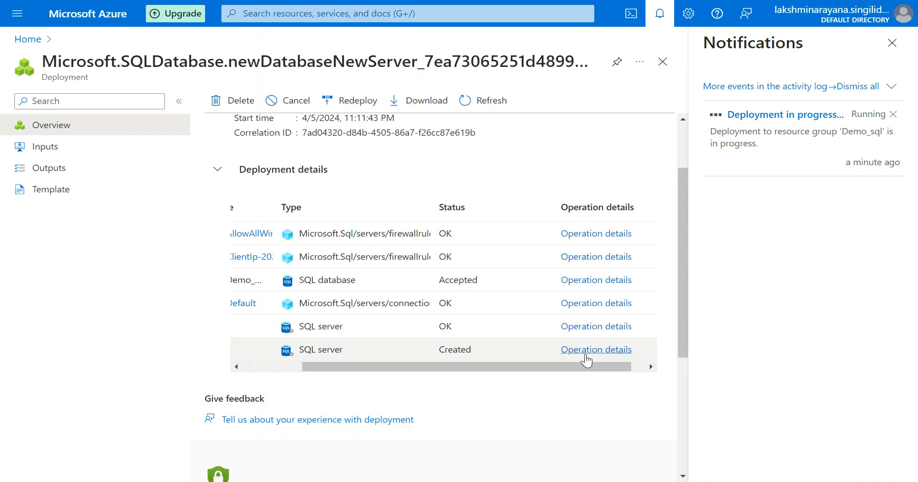
{"action": "left_click", "coordinate": [586, 354]}
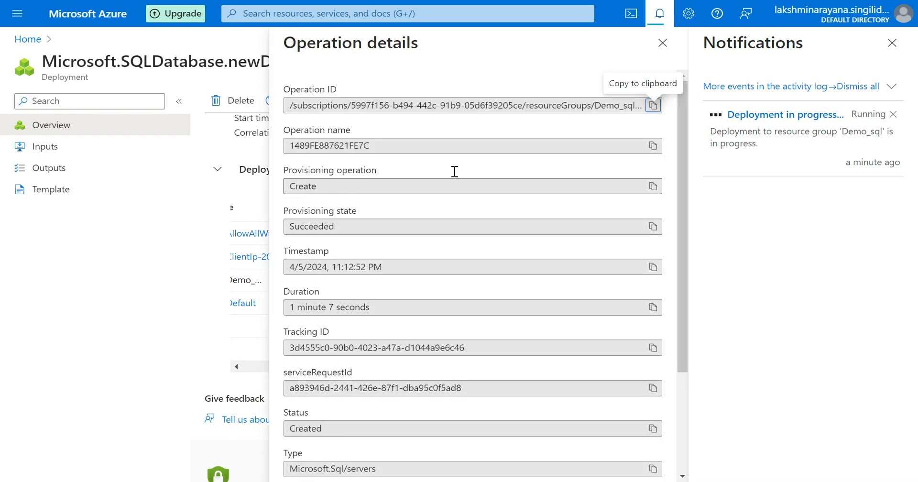
{"action": "left_click", "coordinate": [663, 43]}
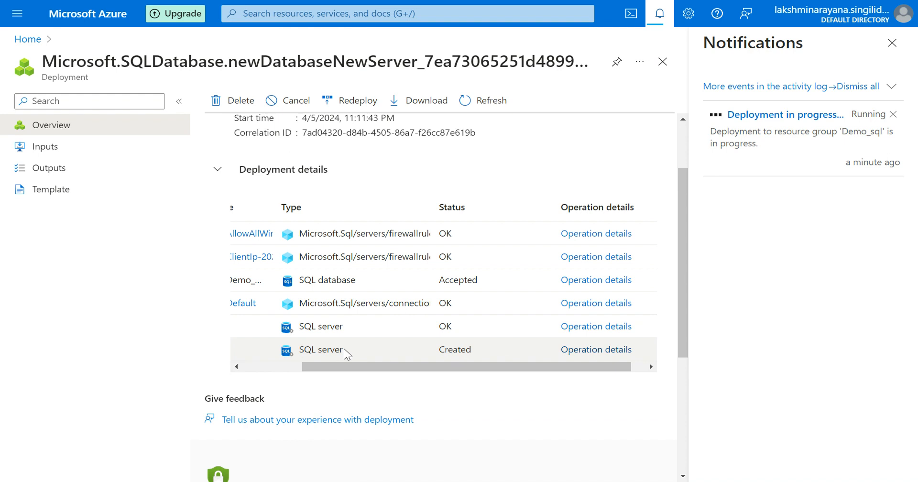
{"action": "left_click", "coordinate": [574, 285]}
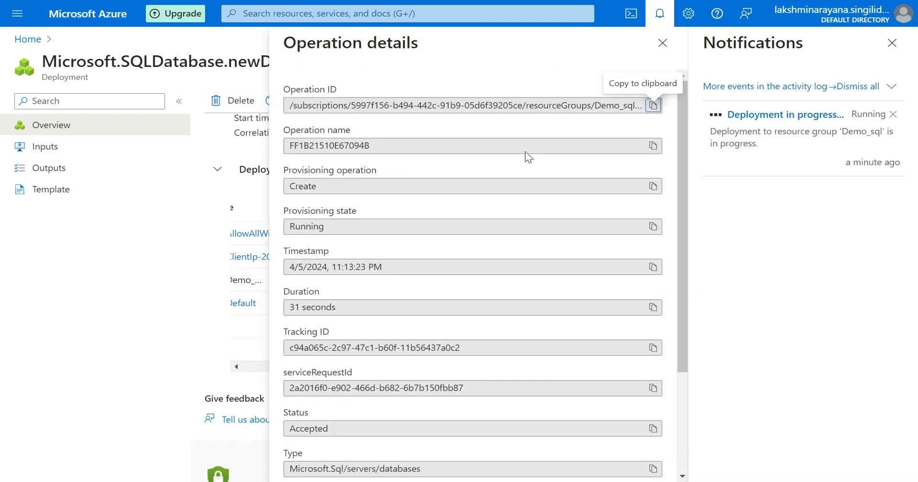
{"action": "left_click", "coordinate": [663, 43]}
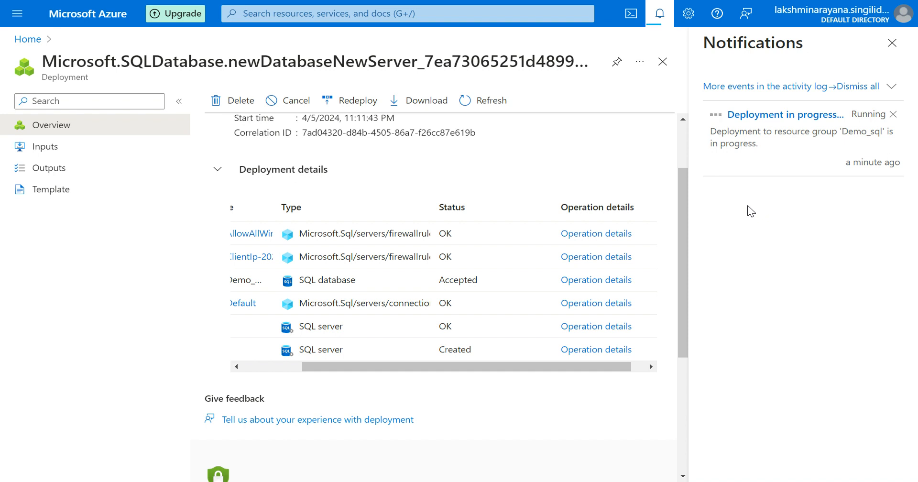
Expand the finished deployment's details and examine the type and status of each deployed resource.
{"action": "scroll", "coordinate": [516, 184], "scroll_direction": "up", "scroll_amount": 2}
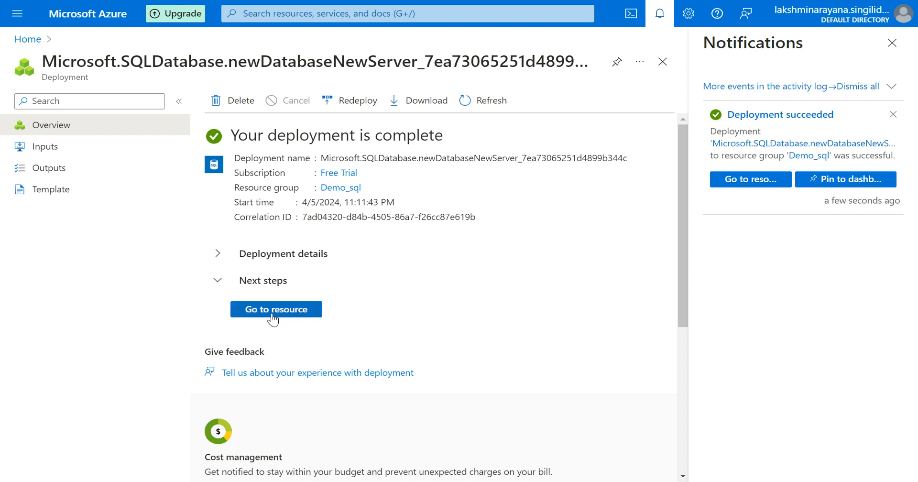
{"action": "scroll", "coordinate": [406, 318], "scroll_direction": "down", "scroll_amount": 3}
{"action": "scroll", "coordinate": [406, 316], "scroll_direction": "up", "scroll_amount": 3}
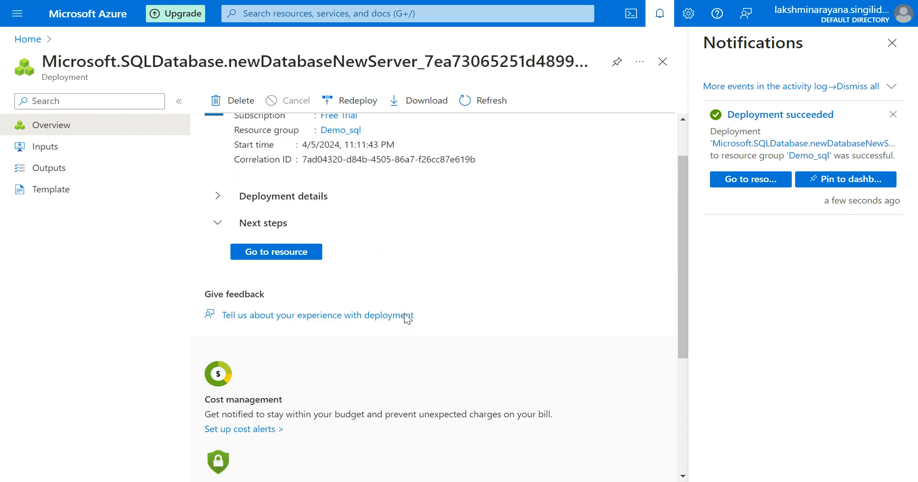
{"action": "left_click", "coordinate": [217, 249]}
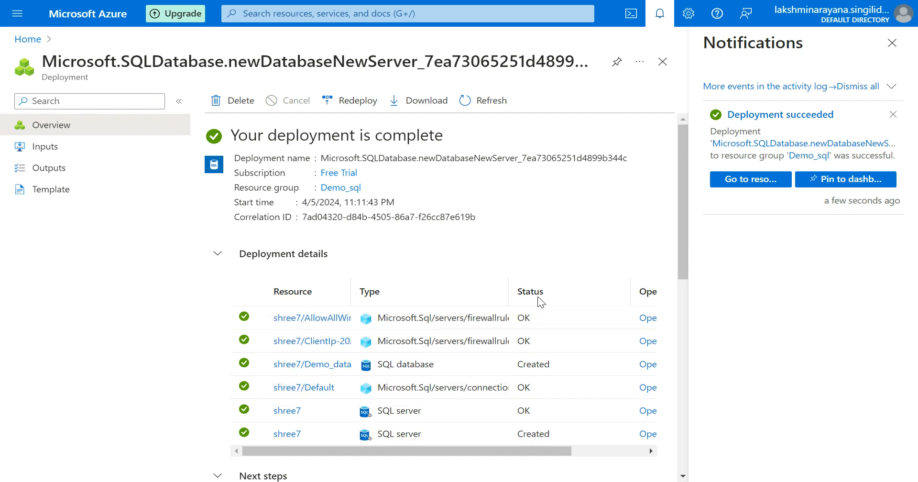
{"action": "scroll", "coordinate": [566, 300], "scroll_direction": "right", "scroll_amount": 2}
{"action": "scroll", "coordinate": [473, 301], "scroll_direction": "left", "scroll_amount": 2}
{"action": "mouse_move", "coordinate": [293, 324]}
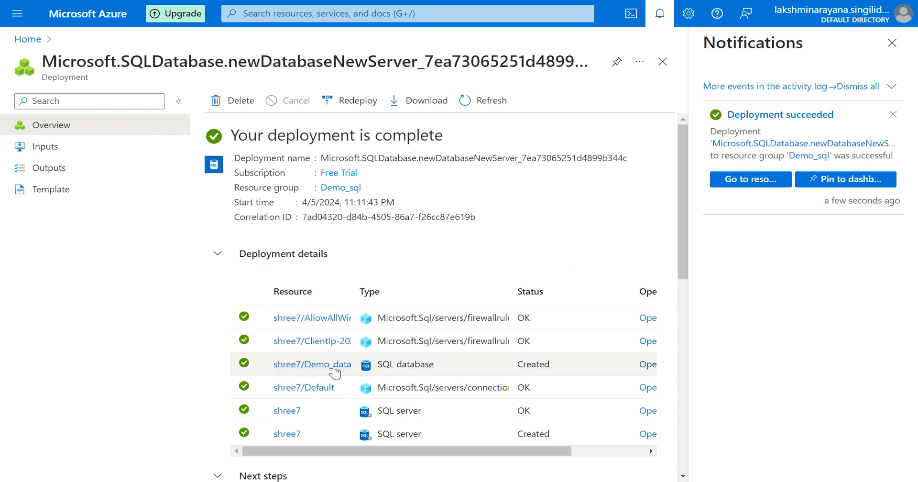
{"action": "mouse_move", "coordinate": [330, 371]}
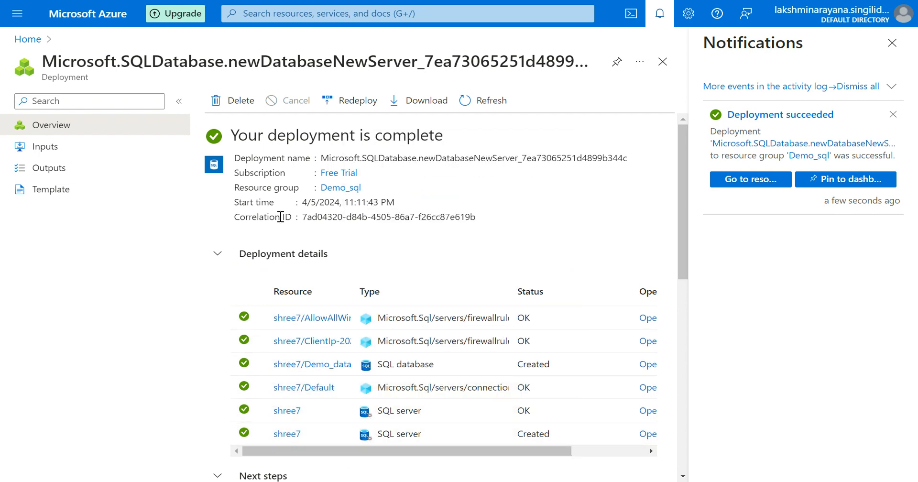
Go to the deployed Demo_database resource and close the notifications.
{"action": "scroll", "coordinate": [298, 243], "scroll_direction": "down", "scroll_amount": 3}
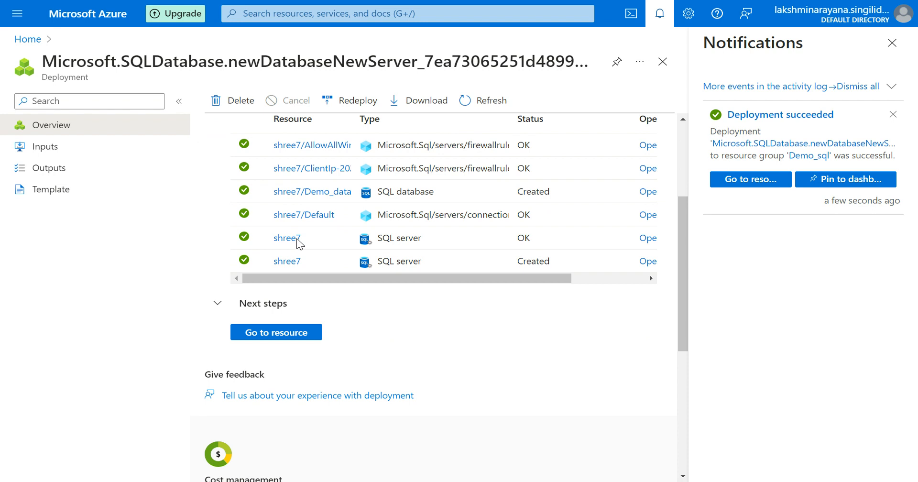
{"action": "left_click", "coordinate": [257, 339]}
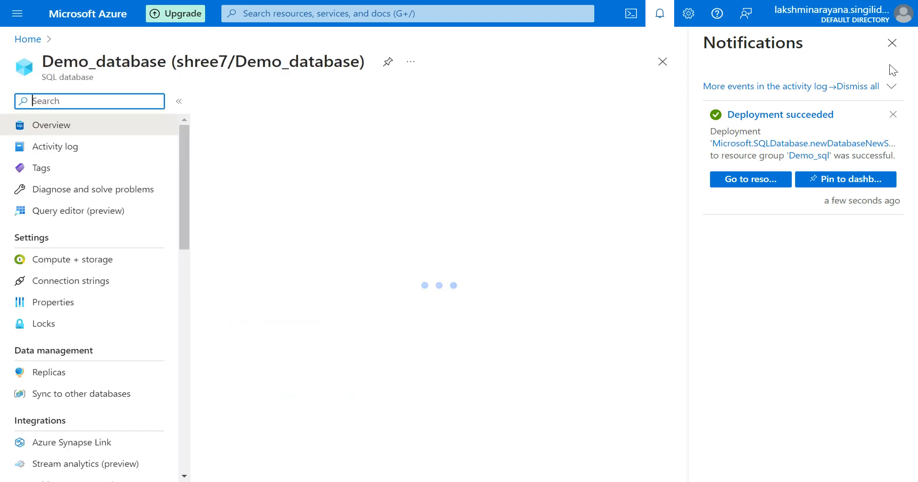
{"action": "left_click", "coordinate": [893, 44]}
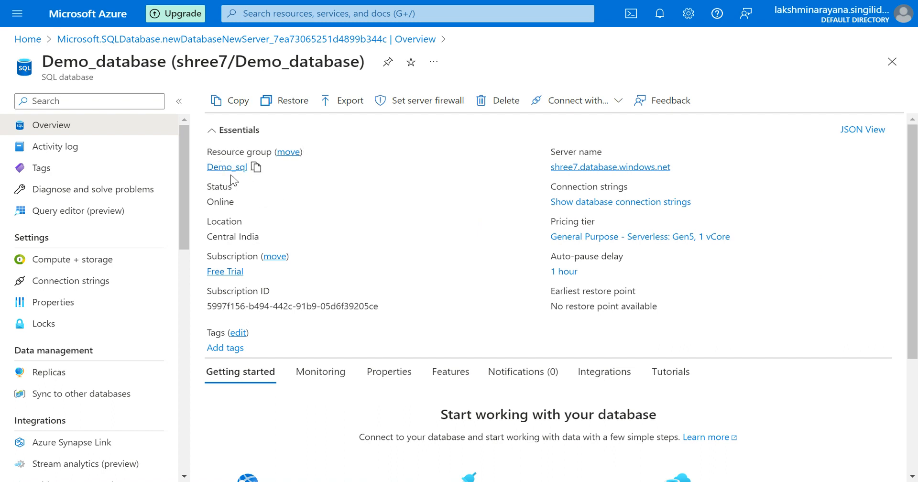
Examine Demo_database's overview, getting-started options, and monitoring data for storage and compute utilization.
{"action": "scroll", "coordinate": [368, 345], "scroll_direction": "down", "scroll_amount": 2}
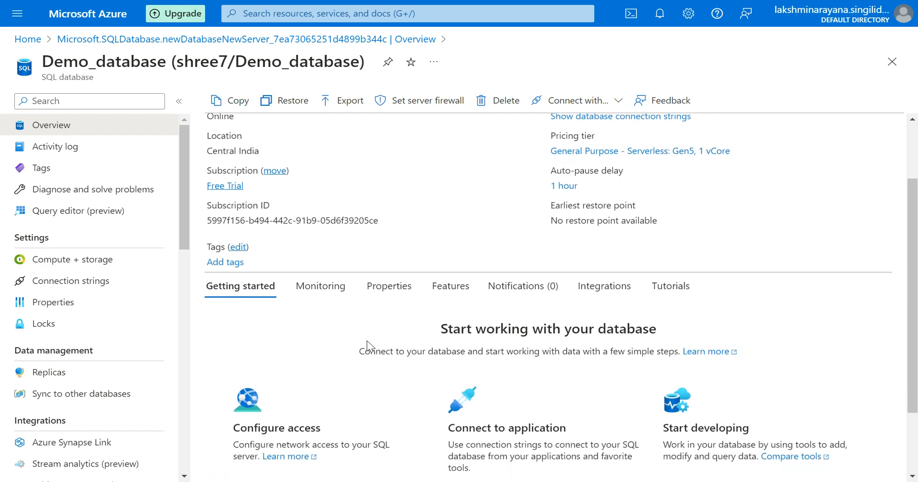
{"action": "scroll", "coordinate": [368, 345], "scroll_direction": "down", "scroll_amount": 1}
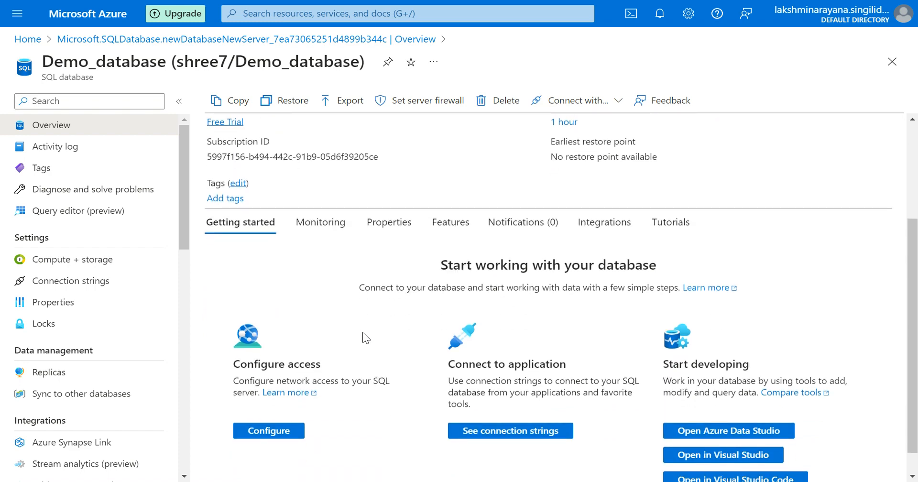
{"action": "left_click", "coordinate": [310, 225]}
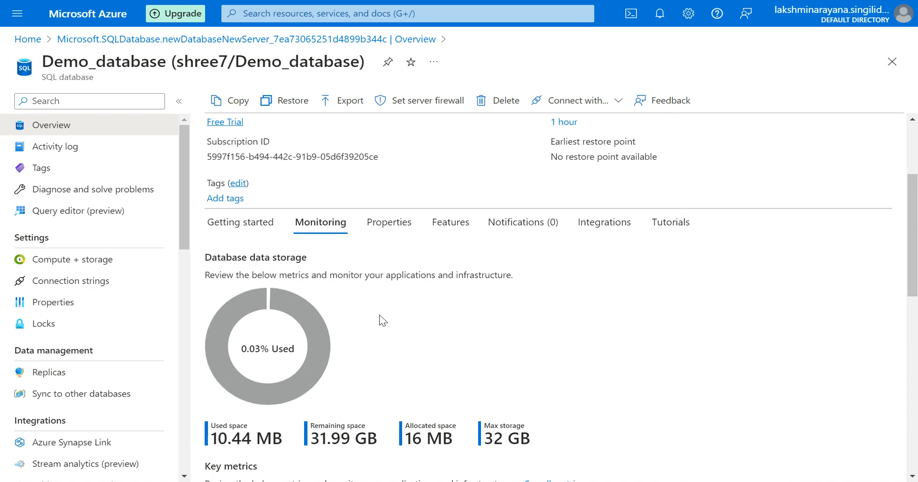
{"action": "scroll", "coordinate": [381, 320], "scroll_direction": "down", "scroll_amount": 2}
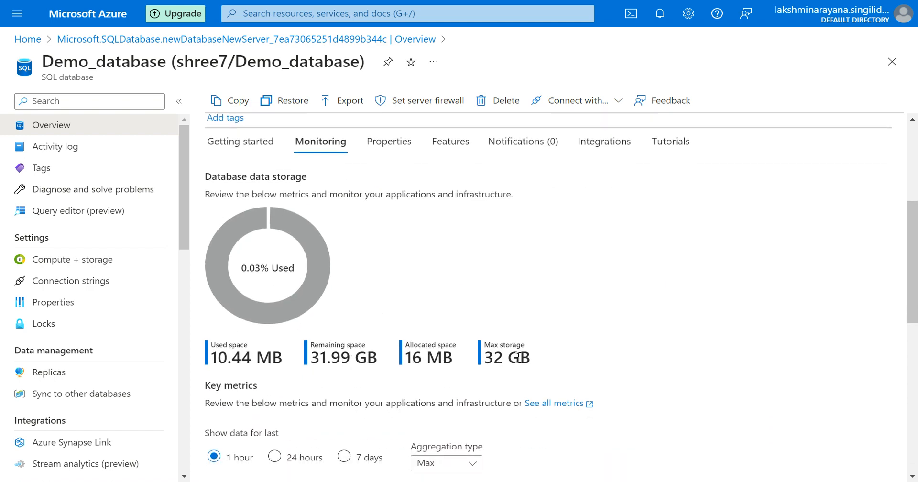
{"action": "scroll", "coordinate": [519, 358], "scroll_direction": "down", "scroll_amount": 5}
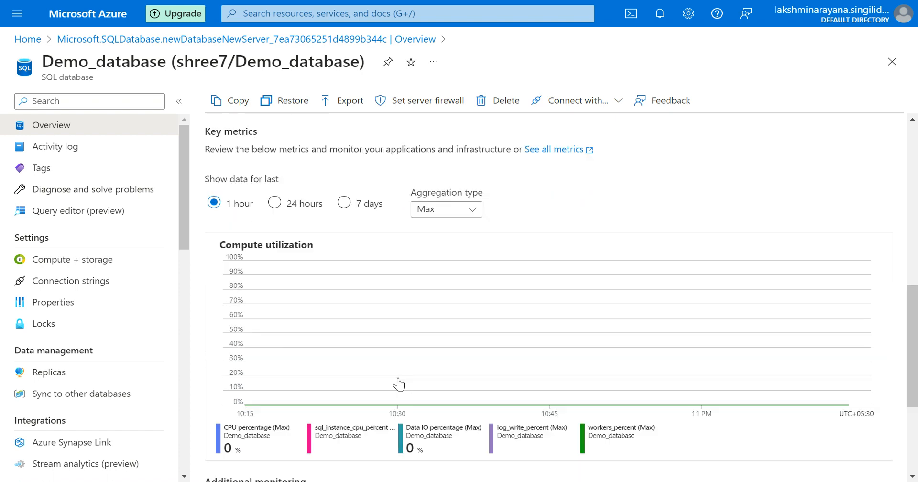
{"action": "scroll", "coordinate": [399, 384], "scroll_direction": "down", "scroll_amount": 1}
{"action": "scroll", "coordinate": [398, 383], "scroll_direction": "down", "scroll_amount": 2}
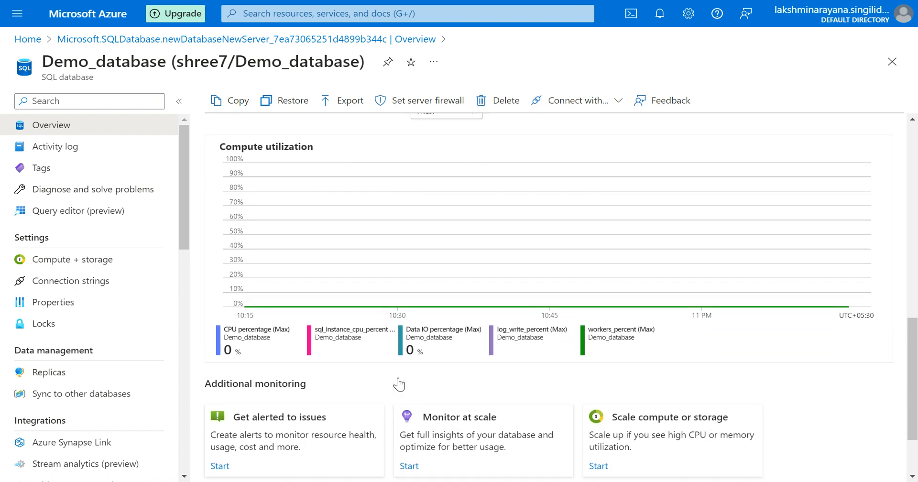
{"action": "scroll", "coordinate": [398, 383], "scroll_direction": "up", "scroll_amount": 8}
{"action": "scroll", "coordinate": [399, 383], "scroll_direction": "up", "scroll_amount": 3}
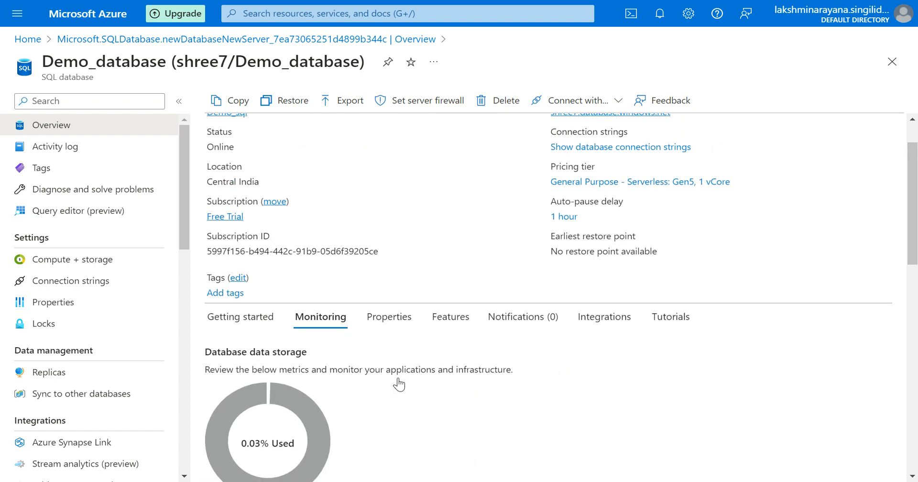
Review Demo_database's properties, covering compute and storage, availability, backups, networking, authentication and security.
{"action": "left_click", "coordinate": [384, 319]}
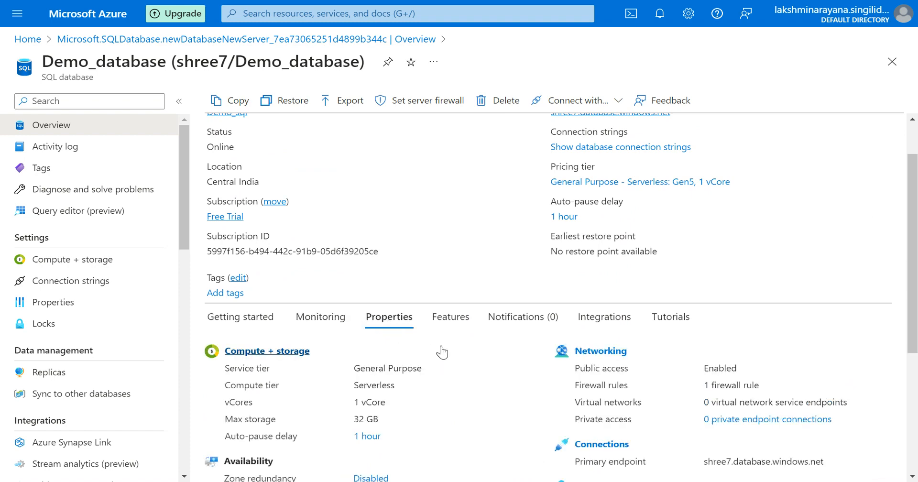
{"action": "scroll", "coordinate": [442, 353], "scroll_direction": "down", "scroll_amount": 2}
{"action": "scroll", "coordinate": [443, 352], "scroll_direction": "down", "scroll_amount": 2}
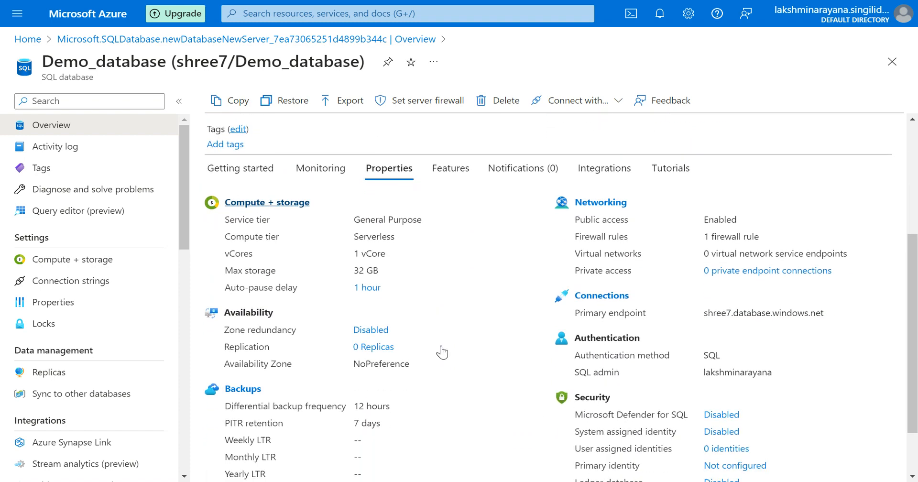
{"action": "scroll", "coordinate": [443, 353], "scroll_direction": "down", "scroll_amount": 1}
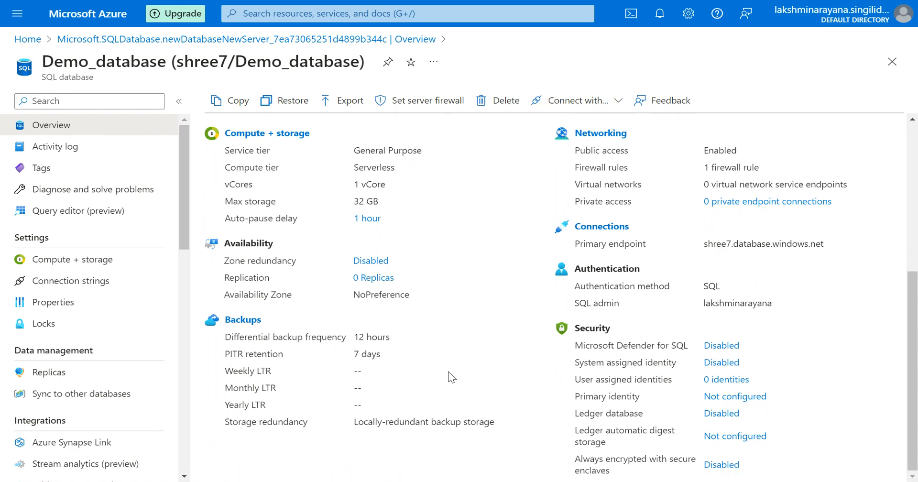
{"action": "scroll", "coordinate": [492, 357], "scroll_direction": "up", "scroll_amount": 5}
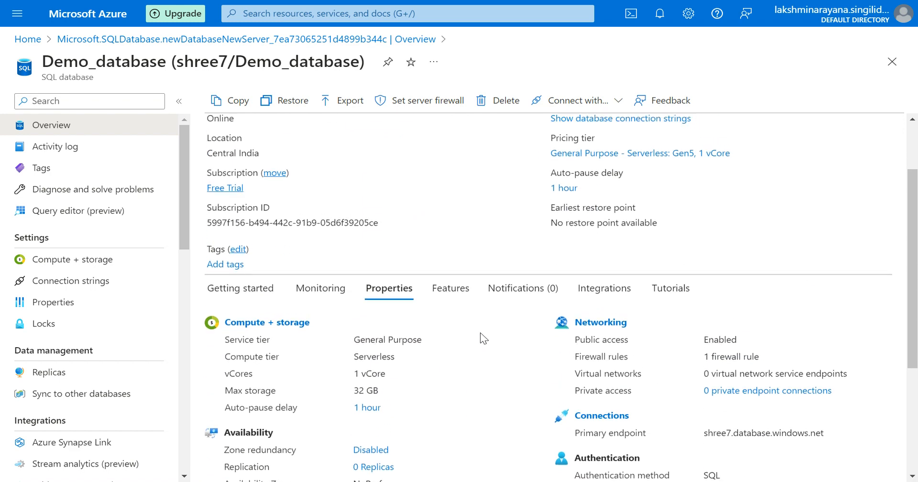
Review the features available for Demo_database, such as data encryption, auditing, replicas and dynamic data masking.
{"action": "left_click", "coordinate": [450, 333]}
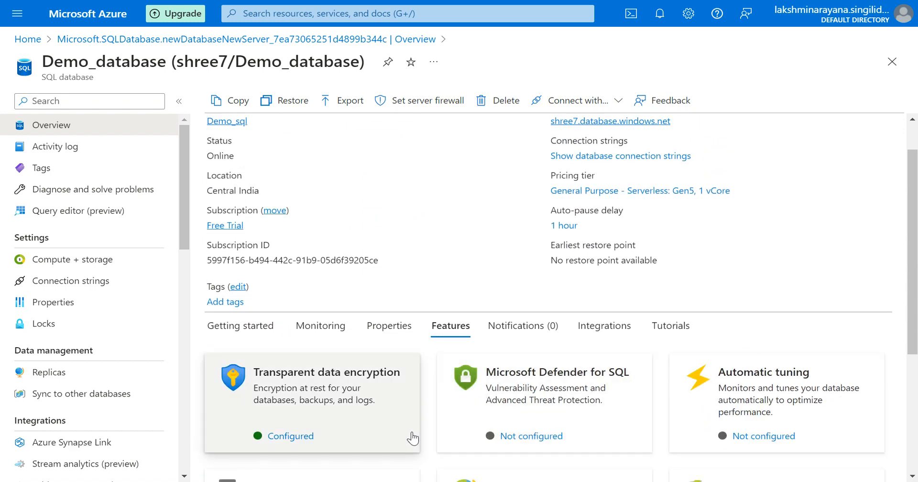
{"action": "scroll", "coordinate": [412, 437], "scroll_direction": "down", "scroll_amount": 1}
{"action": "scroll", "coordinate": [412, 437], "scroll_direction": "down", "scroll_amount": 1}
{"action": "scroll", "coordinate": [426, 436], "scroll_direction": "down", "scroll_amount": 1}
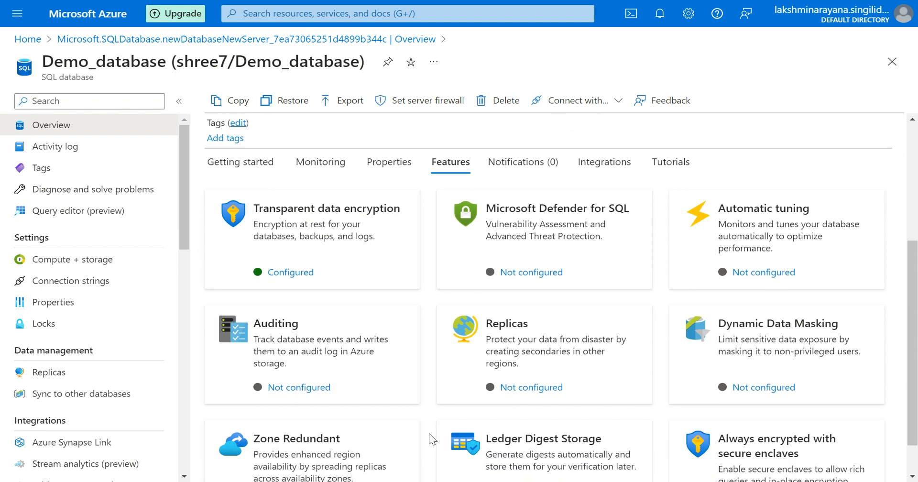
Review Demo_database's remaining features, including zone redundancy, ledger digest storage and secure enclaves, and check its database alerts.
{"action": "scroll", "coordinate": [432, 439], "scroll_direction": "down", "scroll_amount": 2}
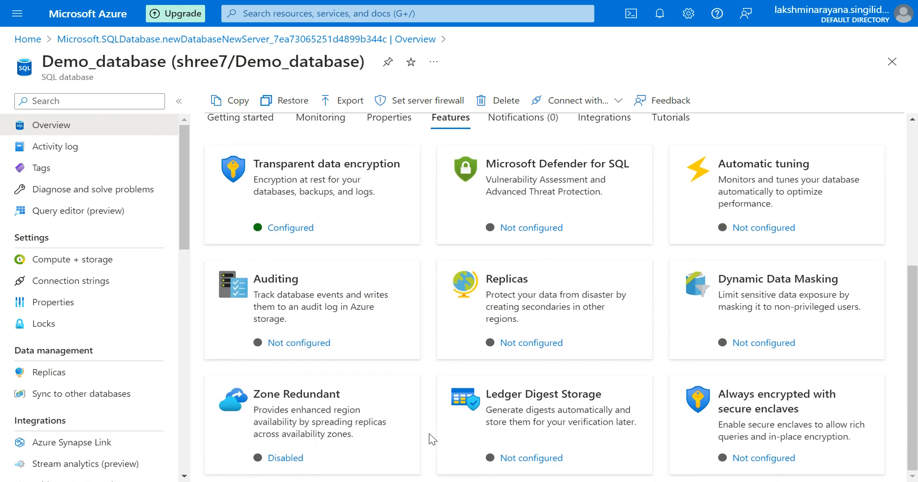
{"action": "scroll", "coordinate": [432, 439], "scroll_direction": "up", "scroll_amount": 1}
{"action": "scroll", "coordinate": [431, 439], "scroll_direction": "up", "scroll_amount": 4}
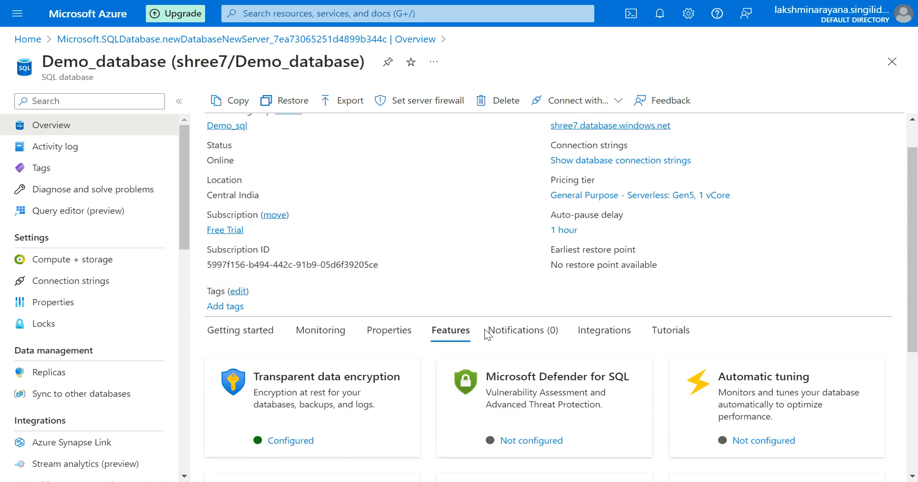
{"action": "left_click", "coordinate": [515, 338]}
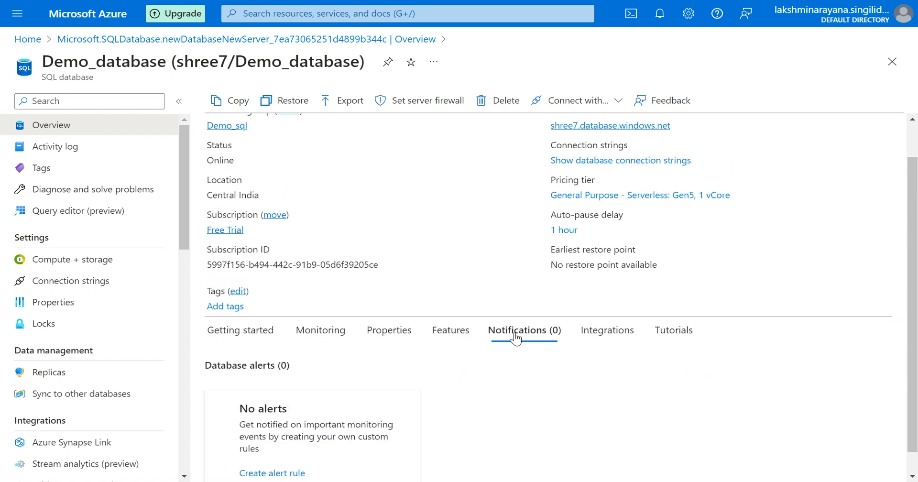
Review Demo_database's Power Platform and Azure data services integrations and the free Microsoft training tutorials.
{"action": "left_click", "coordinate": [601, 339]}
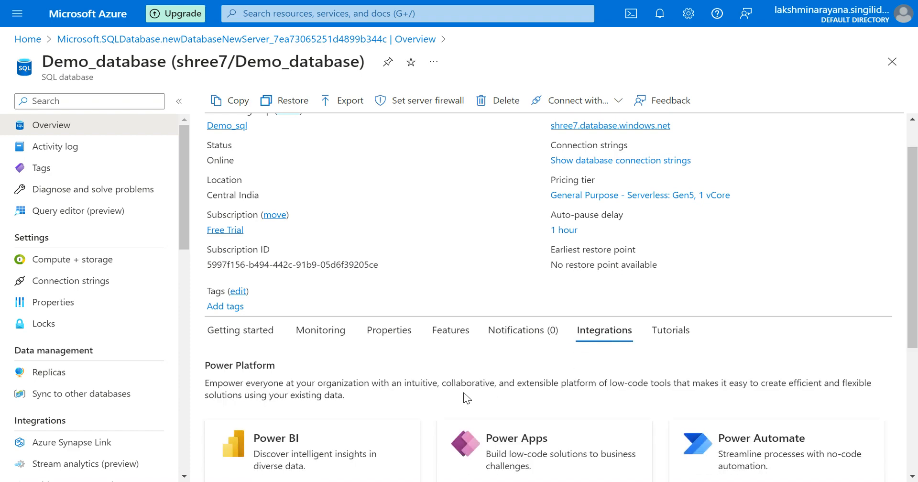
{"action": "scroll", "coordinate": [467, 397], "scroll_direction": "down", "scroll_amount": 2}
{"action": "scroll", "coordinate": [467, 397], "scroll_direction": "down", "scroll_amount": 1}
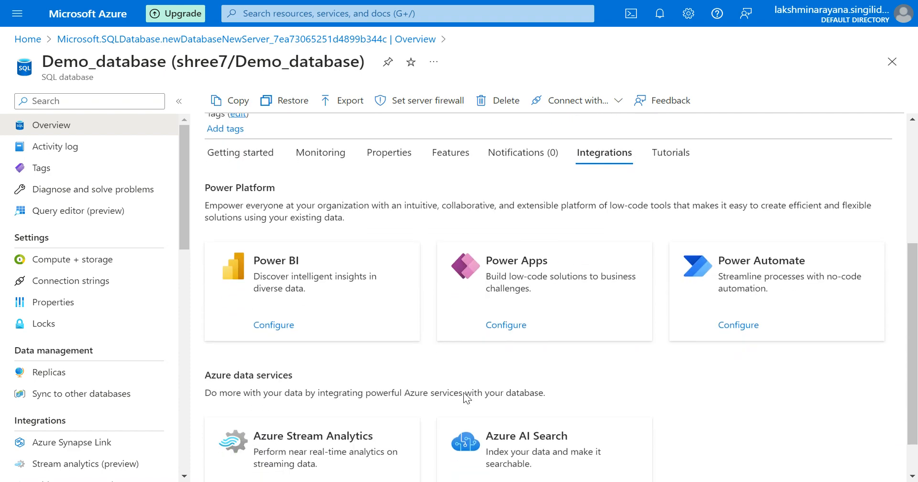
{"action": "scroll", "coordinate": [464, 392], "scroll_direction": "down", "scroll_amount": 1}
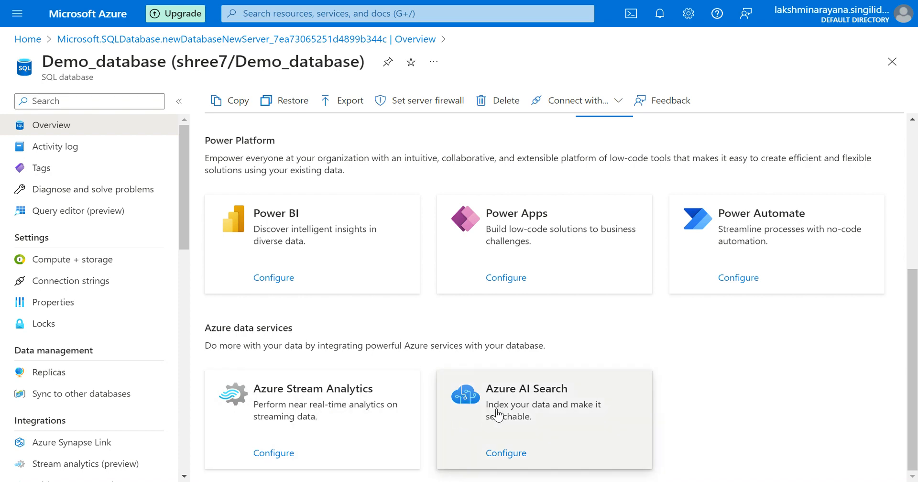
{"action": "scroll", "coordinate": [612, 335], "scroll_direction": "up", "scroll_amount": 3}
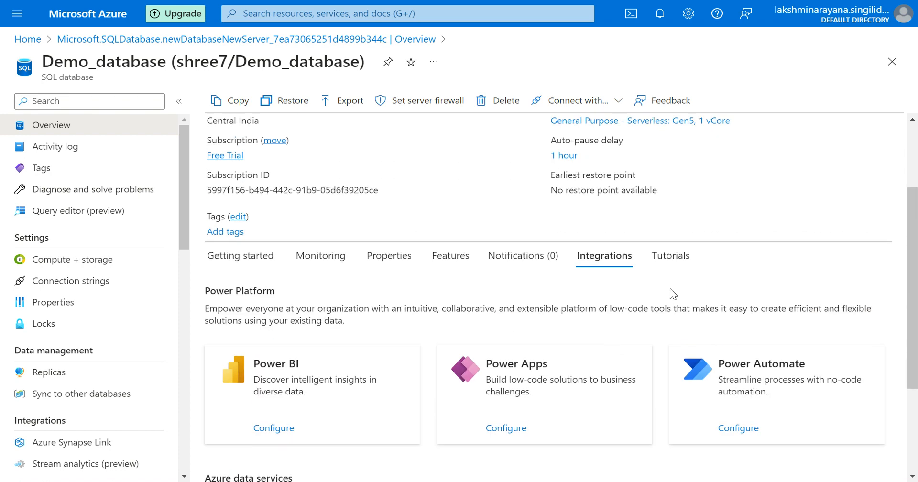
{"action": "left_click", "coordinate": [686, 259]}
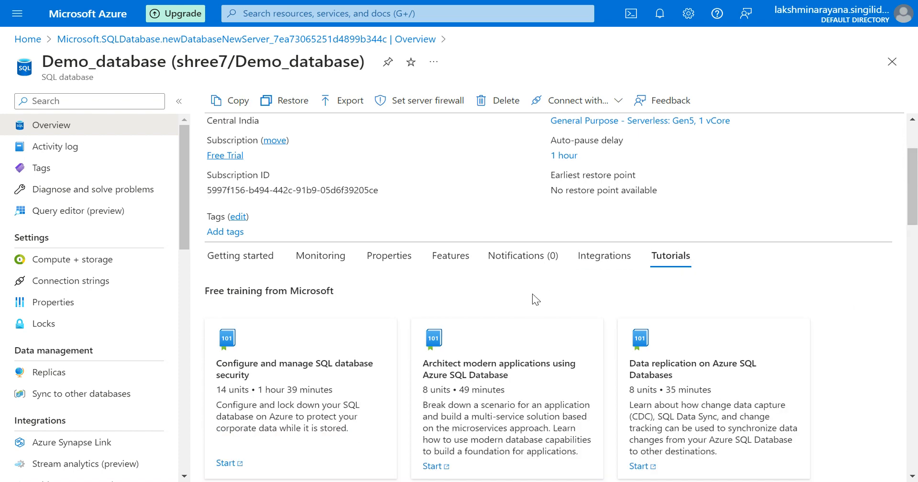
{"action": "scroll", "coordinate": [535, 300], "scroll_direction": "up", "scroll_amount": 3}
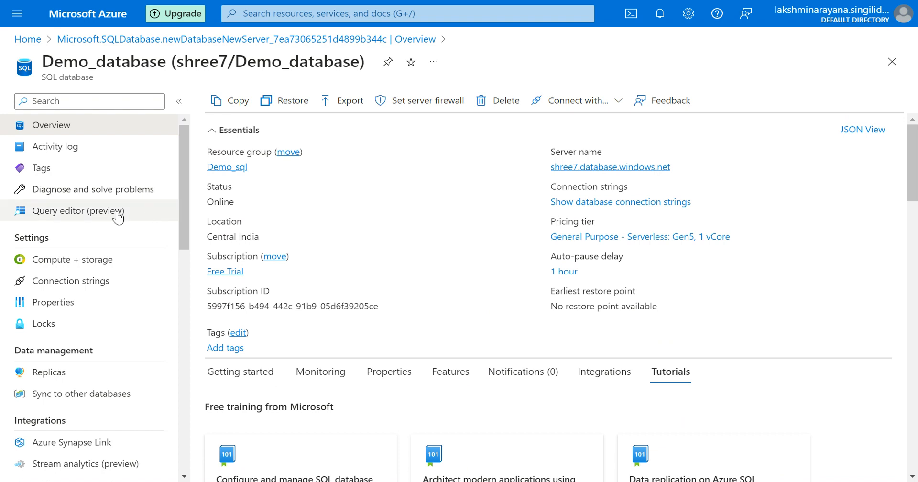
Open Demo_database's query editor and sign in through SQL server authentication with the prefilled login and the account password.
{"action": "left_click", "coordinate": [79, 219]}
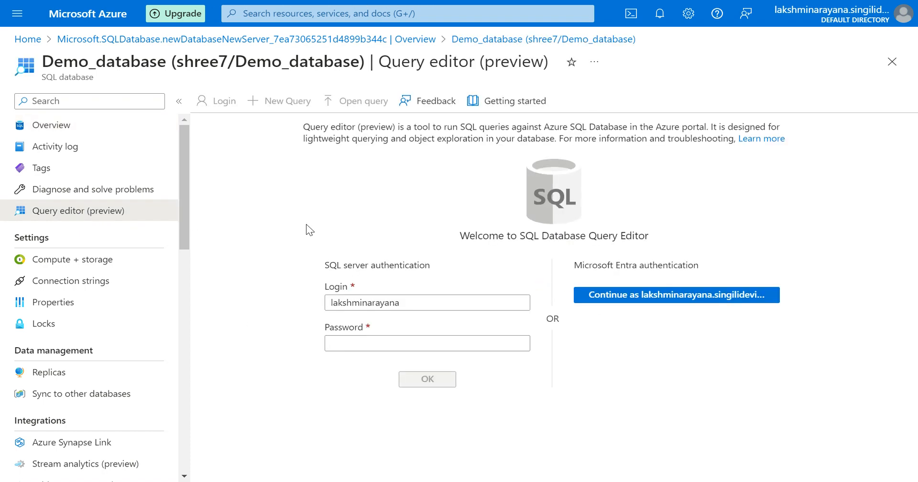
{"action": "left_click", "coordinate": [383, 349]}
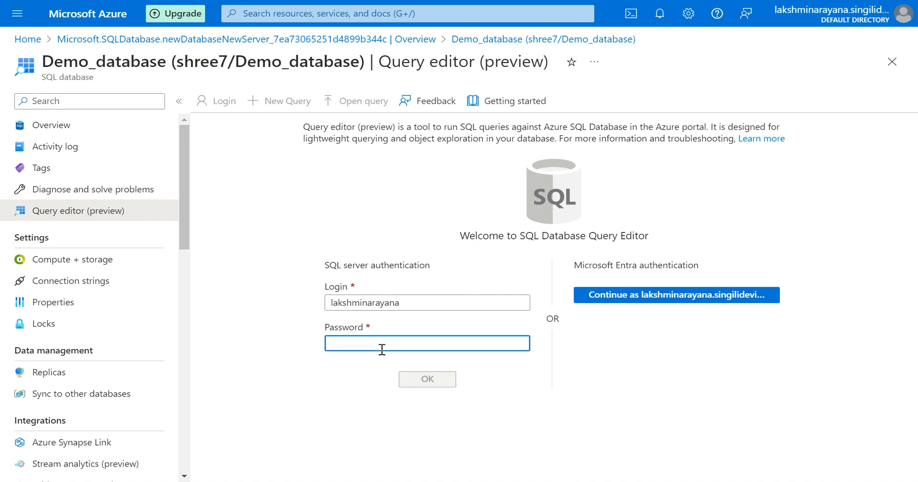
{"action": "type", "text": "••••••"}
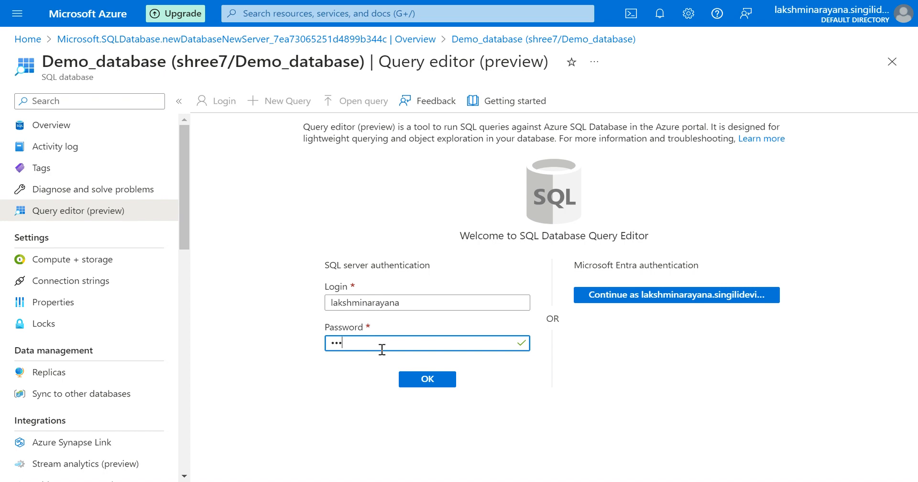
{"action": "type", "text": "•••••"}
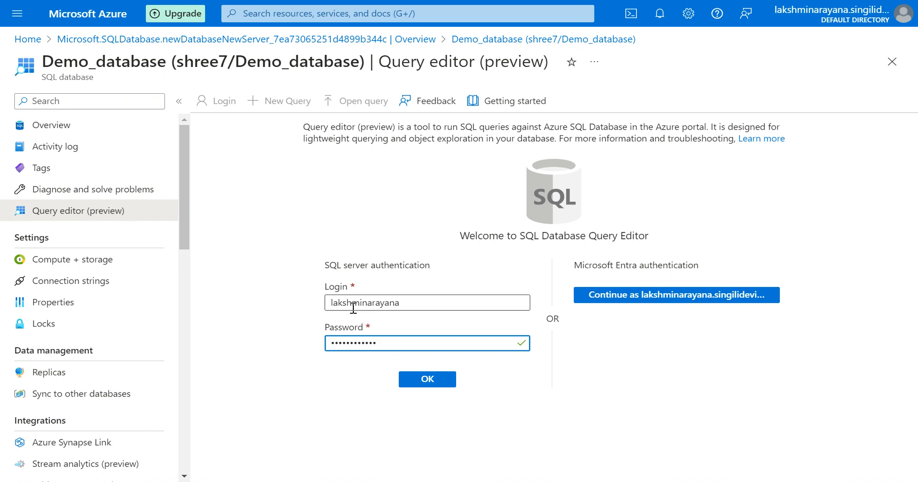
{"action": "left_click_drag", "start_coordinate": [412, 304], "coordinate": [328, 304]}
{"action": "left_click", "coordinate": [383, 338]}
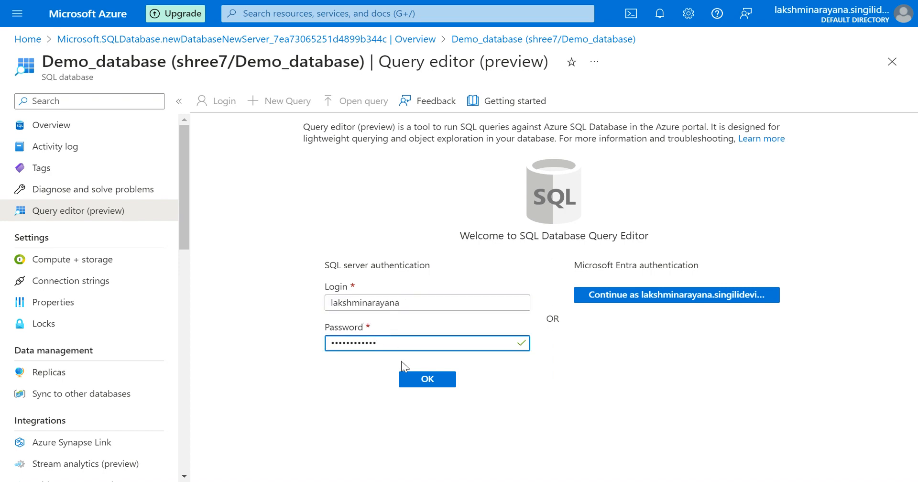
{"action": "left_click", "coordinate": [431, 383]}
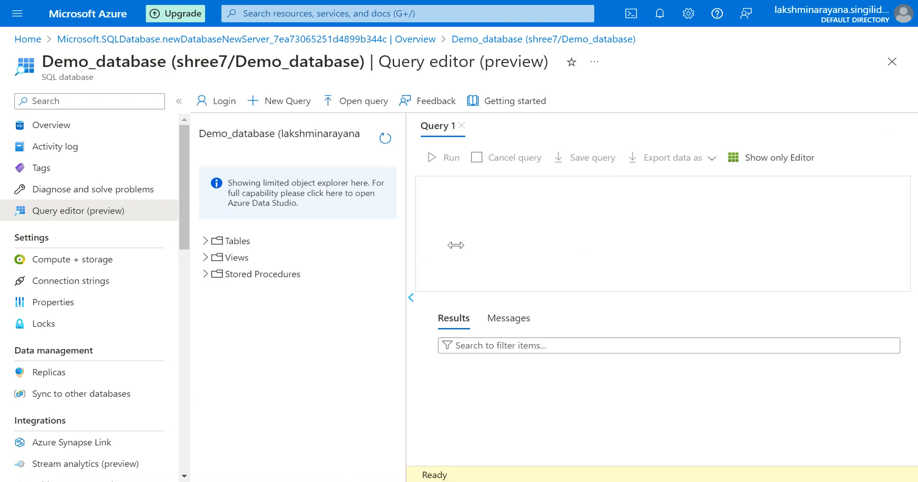
Look through the database's tables and views in the object explorer, collapsing each group after viewing it.
{"action": "left_click", "coordinate": [207, 240]}
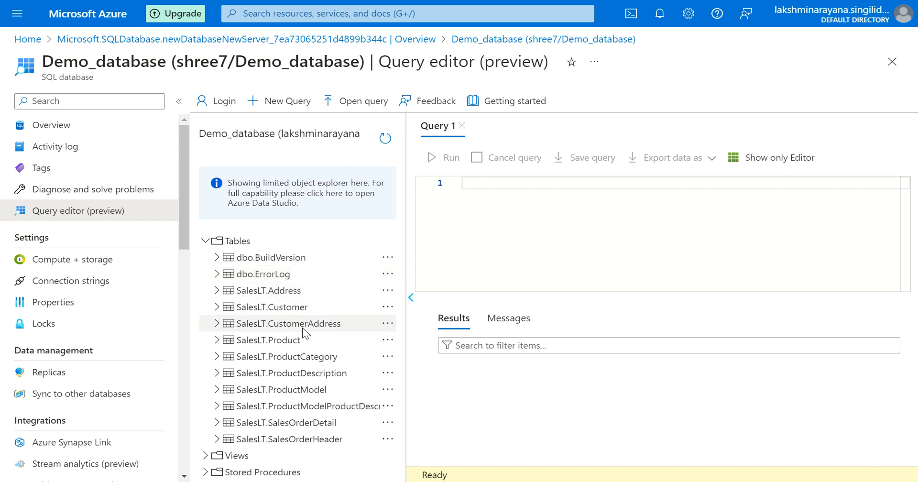
{"action": "left_click", "coordinate": [206, 241]}
{"action": "left_click", "coordinate": [206, 260]}
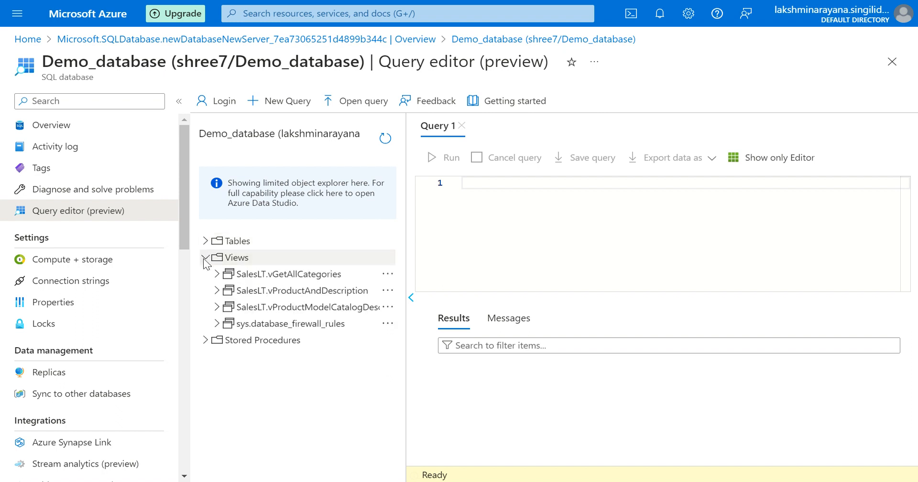
{"action": "left_click", "coordinate": [206, 259]}
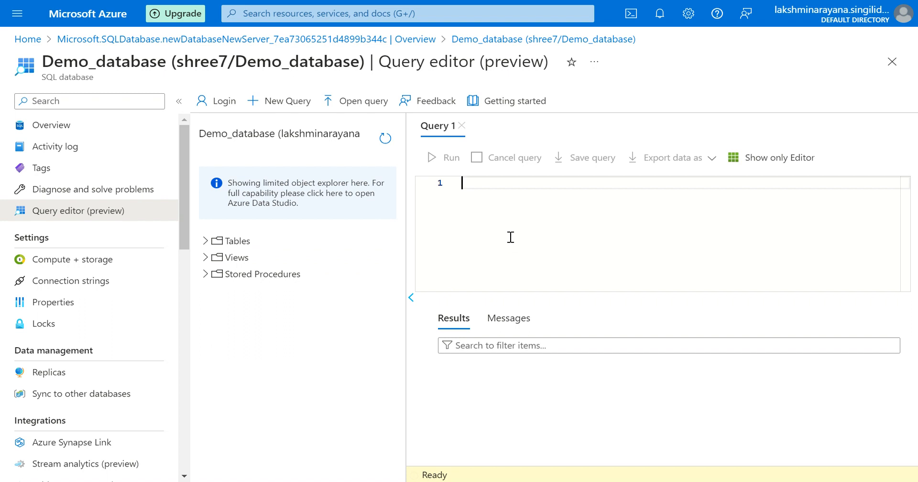
Write the query "Select * from [SalesLT].[Product]" using the suggested table name and run it.
{"action": "type", "text": "Select "}
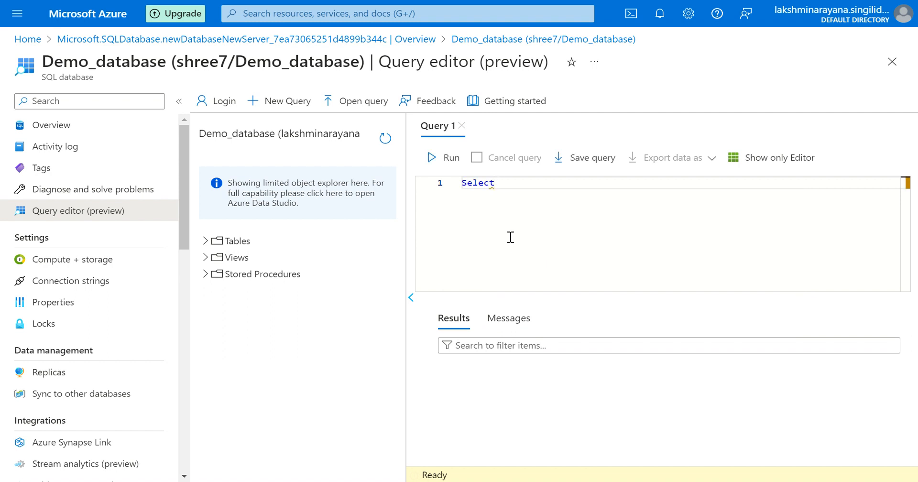
{"action": "type", "text": "* from Sal"}
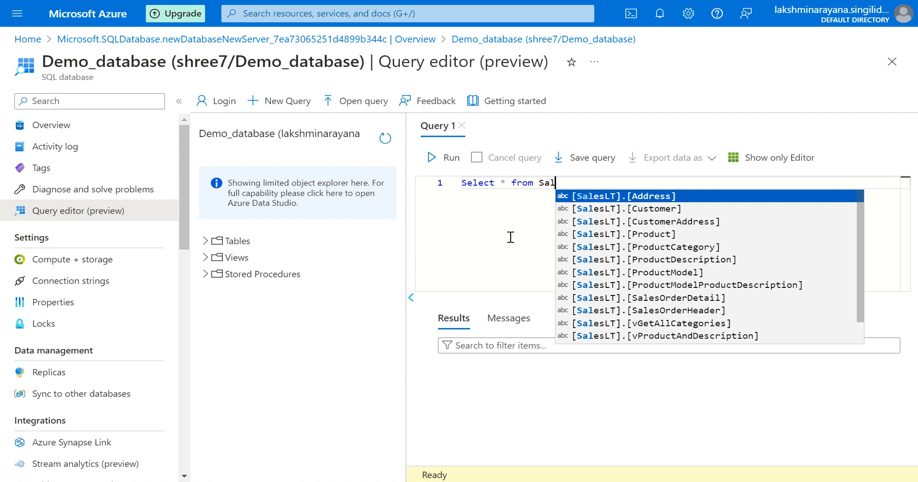
{"action": "key", "text": "Down"}
{"action": "key", "text": "Down"}
{"action": "key", "text": "Down"}
{"action": "key", "text": "Return"}
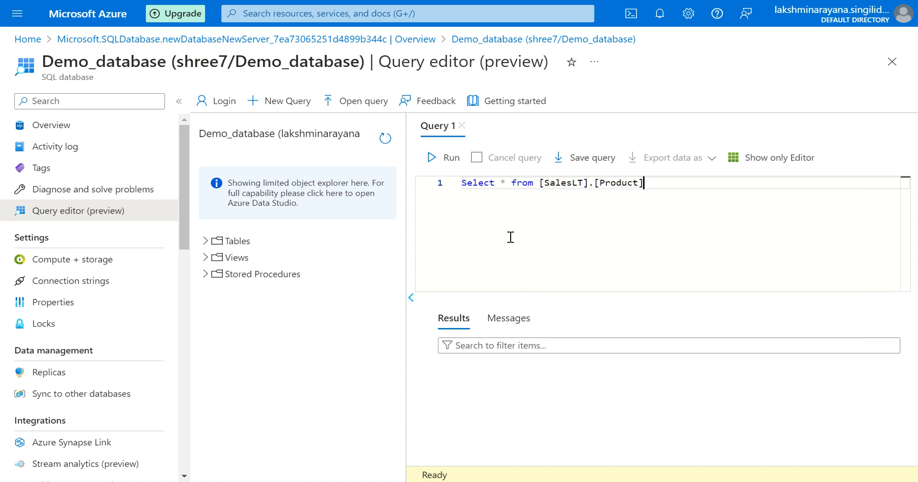
{"action": "left_click", "coordinate": [430, 158]}
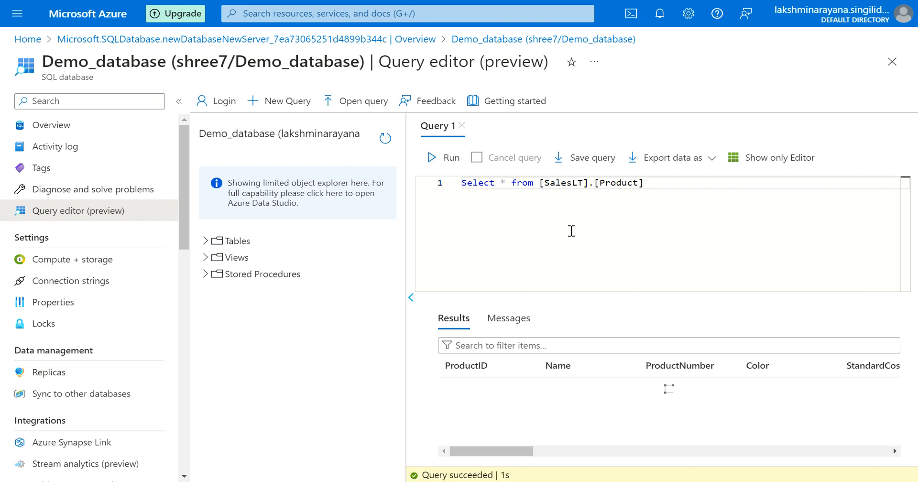
Widen the query area over the object explorer and look through the returned product rows.
{"action": "scroll", "coordinate": [703, 375], "scroll_direction": "down", "scroll_amount": 2}
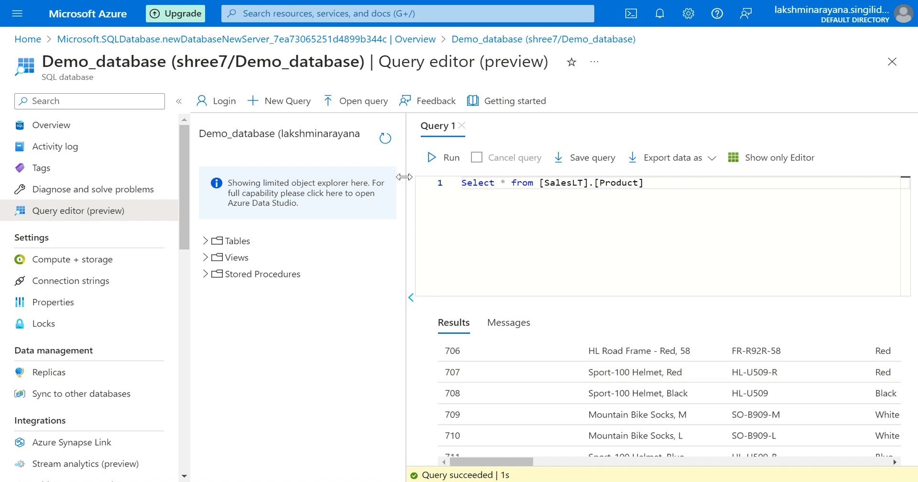
{"action": "left_click_drag", "start_coordinate": [406, 177], "coordinate": [196, 178]}
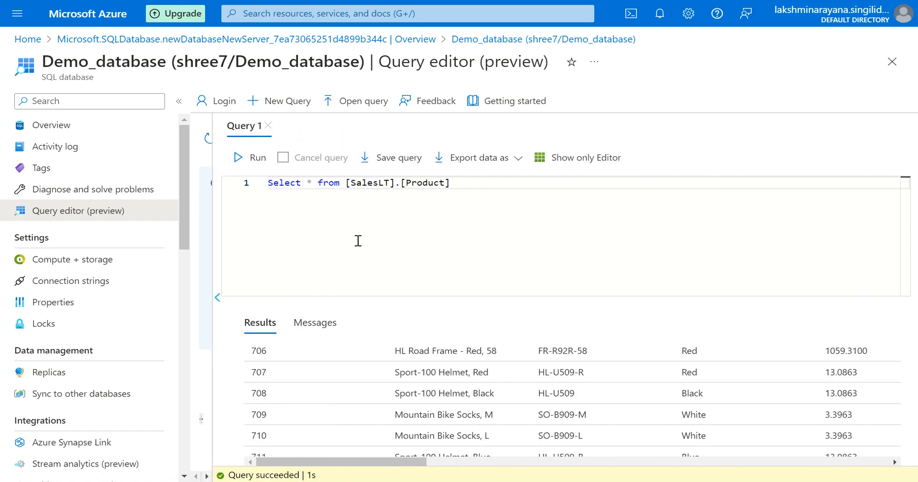
{"action": "scroll", "coordinate": [508, 383], "scroll_direction": "down", "scroll_amount": 1}
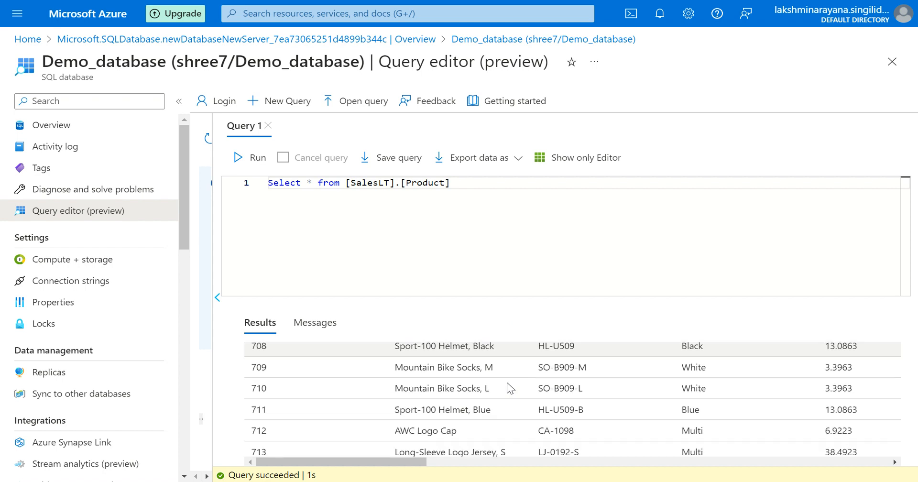
{"action": "scroll", "coordinate": [508, 382], "scroll_direction": "up", "scroll_amount": 2}
Check the query's messages for affected rows and examine the result columns from ProductID through ModifiedDate.
{"action": "left_click", "coordinate": [316, 326]}
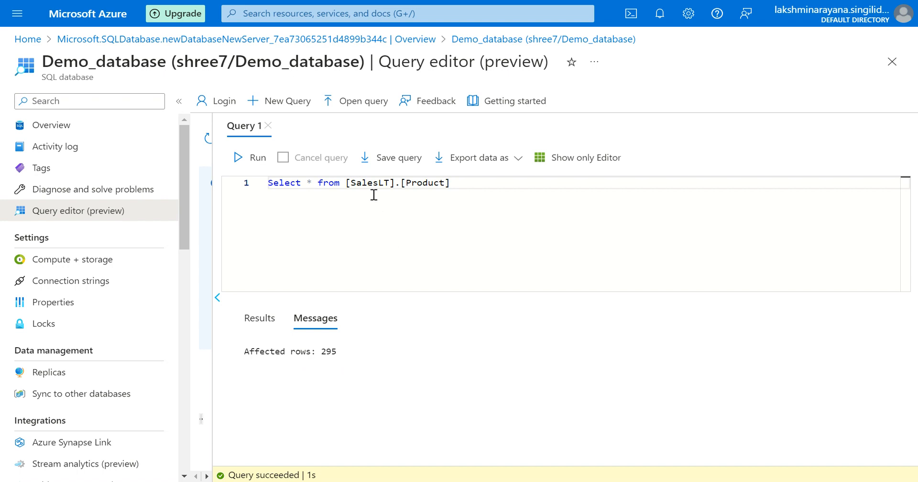
{"action": "left_click", "coordinate": [256, 319]}
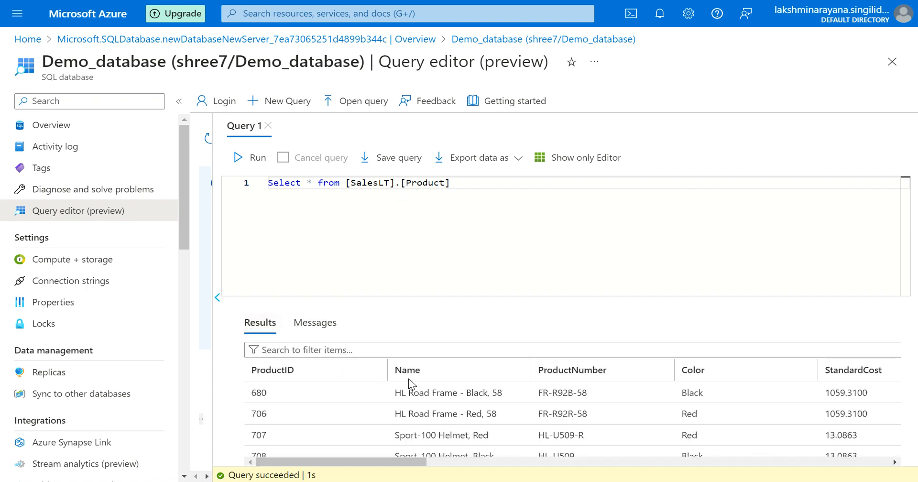
{"action": "scroll", "coordinate": [737, 369], "scroll_direction": "right", "scroll_amount": 5}
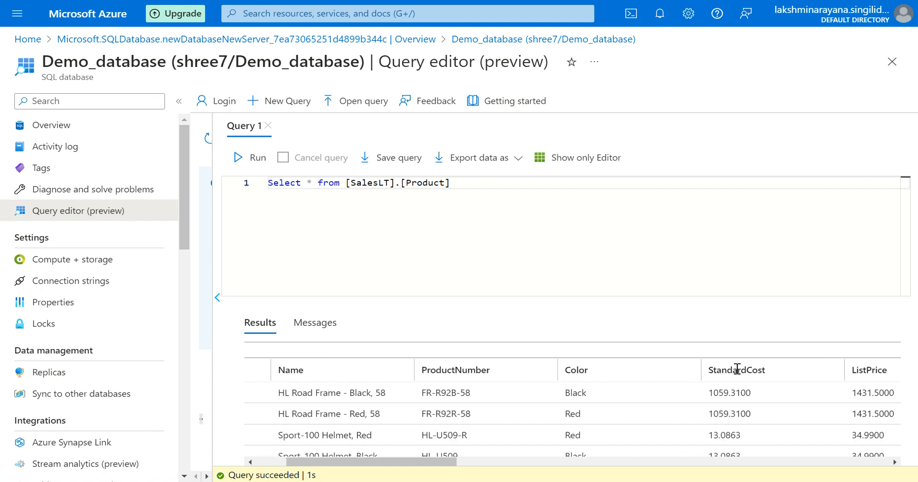
{"action": "scroll", "coordinate": [737, 369], "scroll_direction": "right", "scroll_amount": 7}
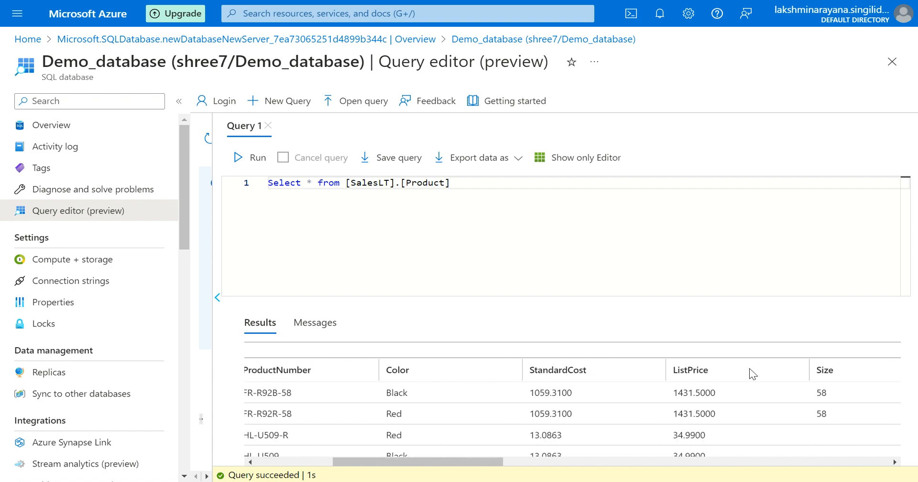
{"action": "scroll", "coordinate": [715, 375], "scroll_direction": "right", "scroll_amount": 6}
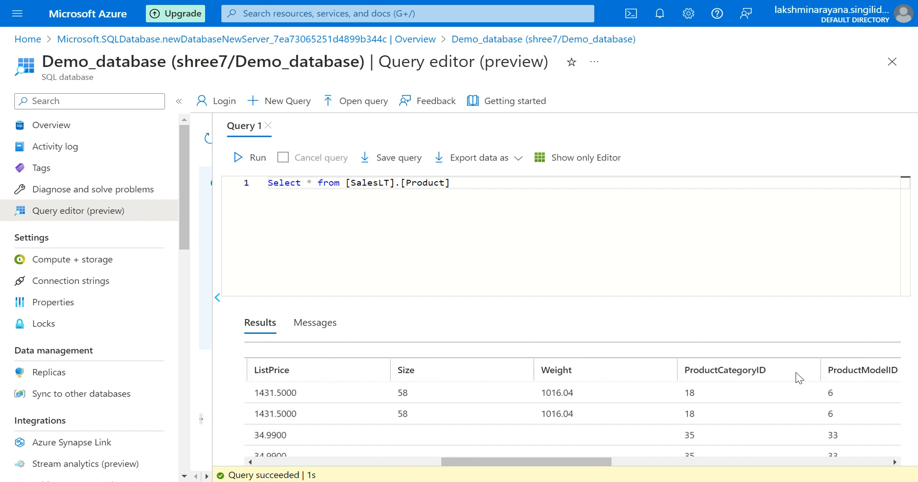
{"action": "scroll", "coordinate": [792, 371], "scroll_direction": "right", "scroll_amount": 4}
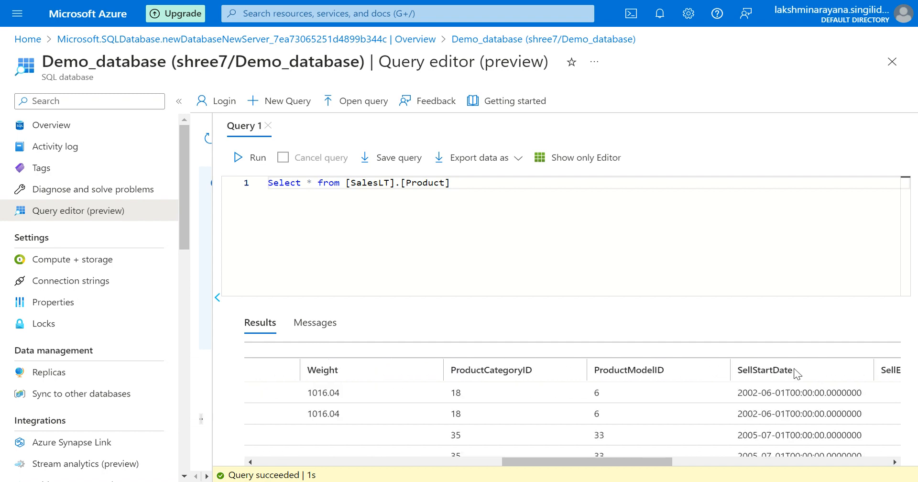
{"action": "scroll", "coordinate": [792, 371], "scroll_direction": "right", "scroll_amount": 6}
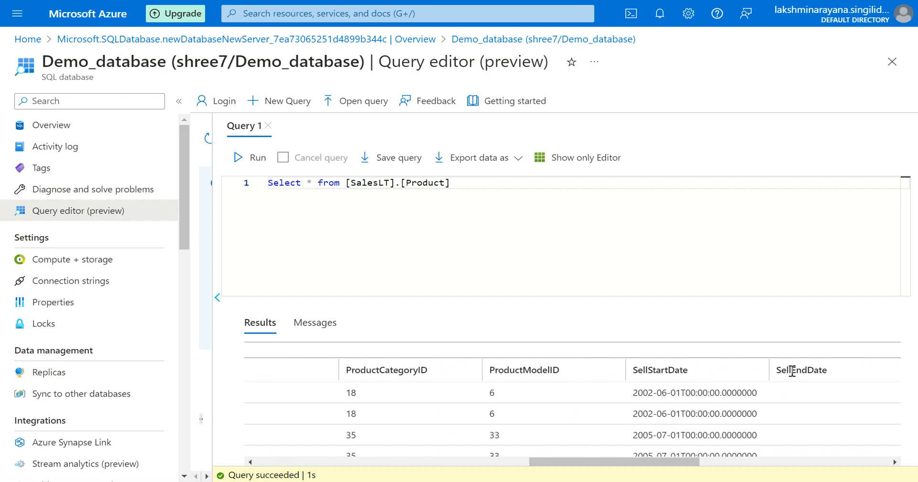
{"action": "scroll", "coordinate": [792, 375], "scroll_direction": "right", "scroll_amount": 5}
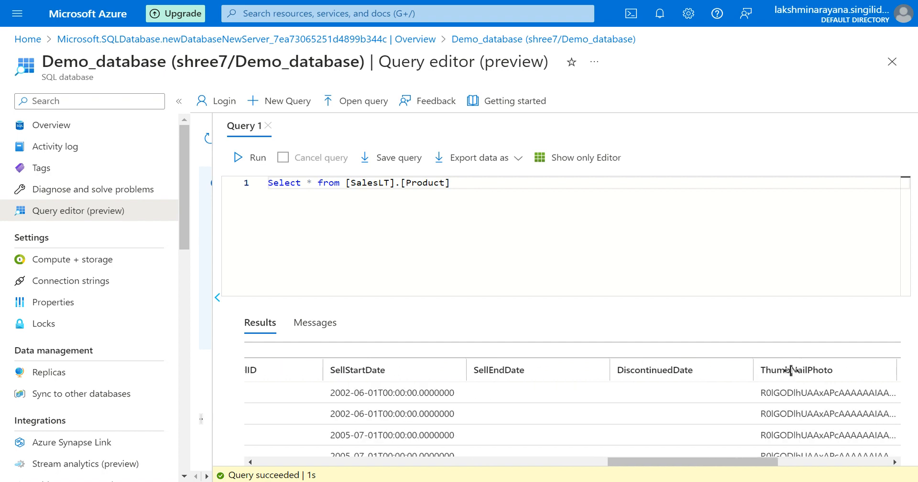
{"action": "scroll", "coordinate": [792, 373], "scroll_direction": "right", "scroll_amount": 5}
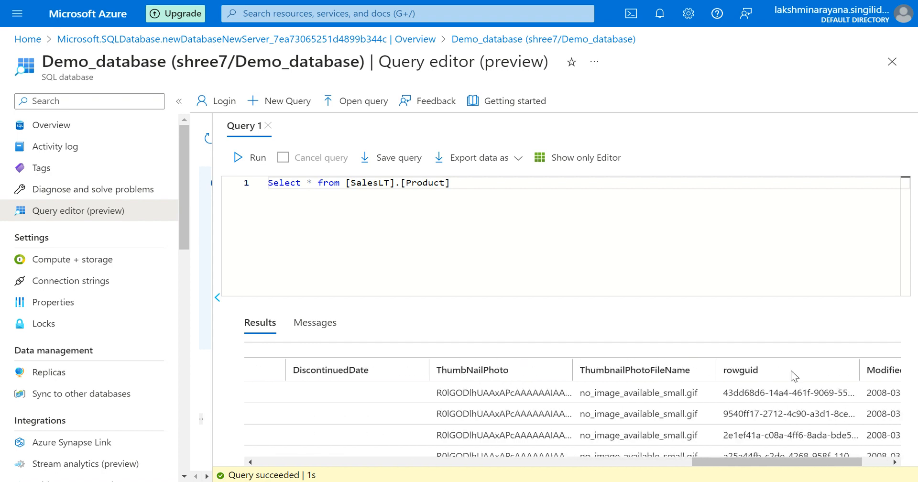
{"action": "scroll", "coordinate": [794, 376], "scroll_direction": "right", "scroll_amount": 2}
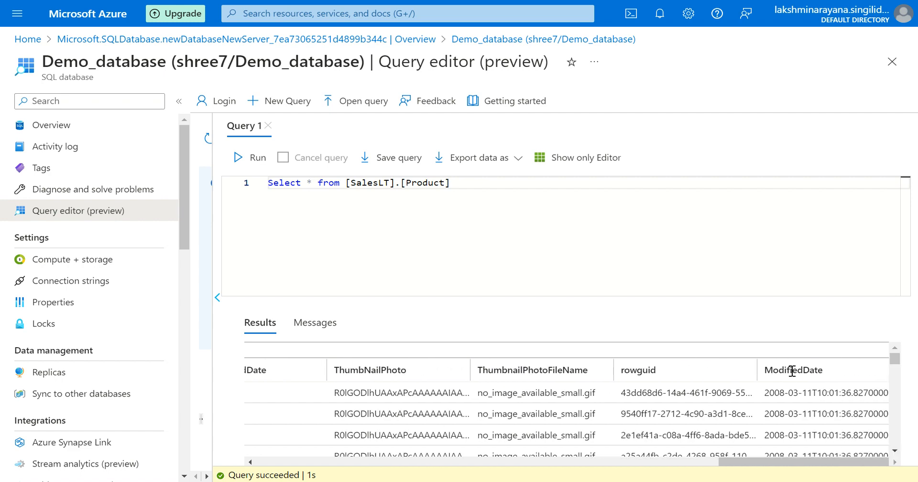
Look through the product rows from the ProductID column and recheck the query's messages, returning to the results.
{"action": "scroll", "coordinate": [586, 374], "scroll_direction": "left", "scroll_amount": 20}
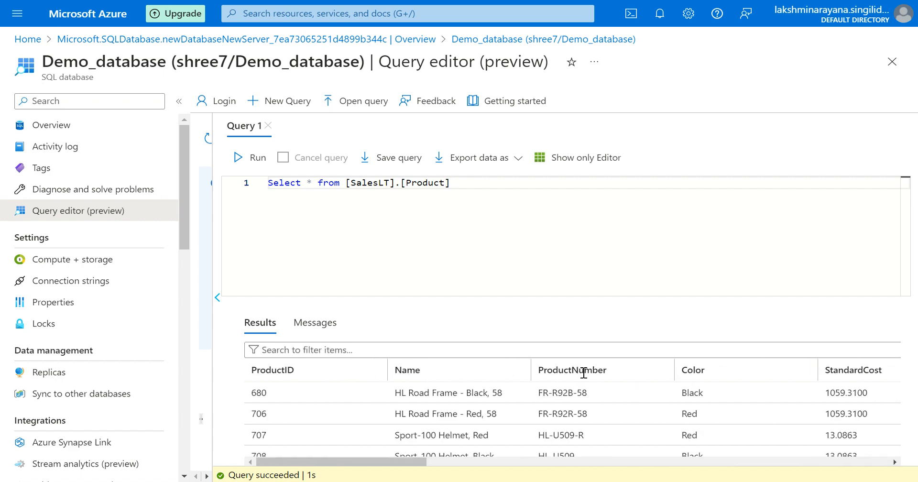
{"action": "scroll", "coordinate": [407, 387], "scroll_direction": "down", "scroll_amount": 5}
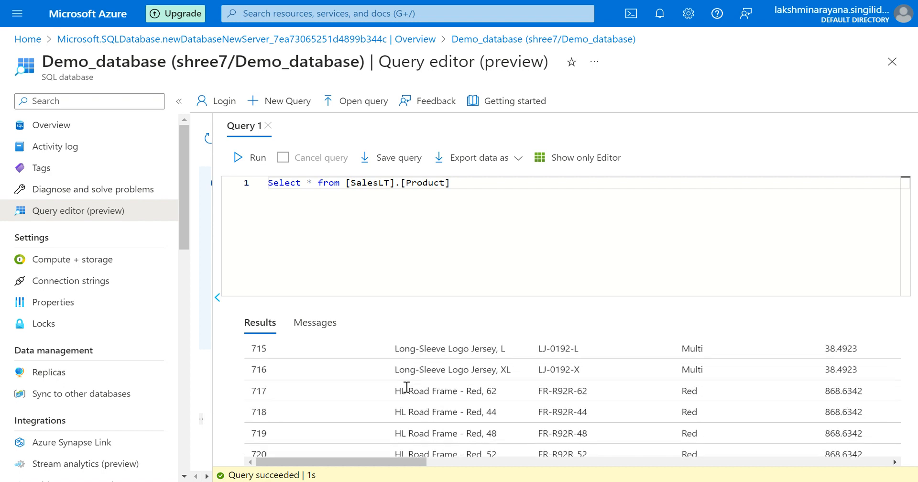
{"action": "left_click", "coordinate": [322, 322]}
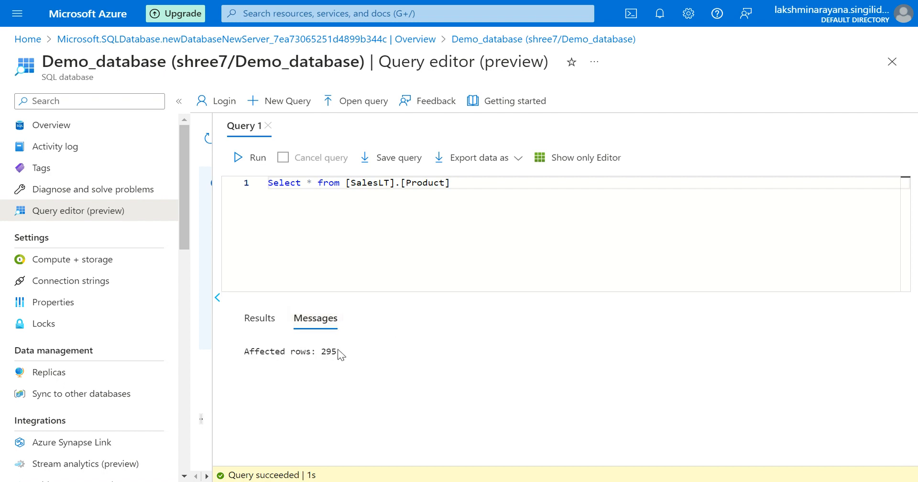
{"action": "left_click", "coordinate": [259, 320]}
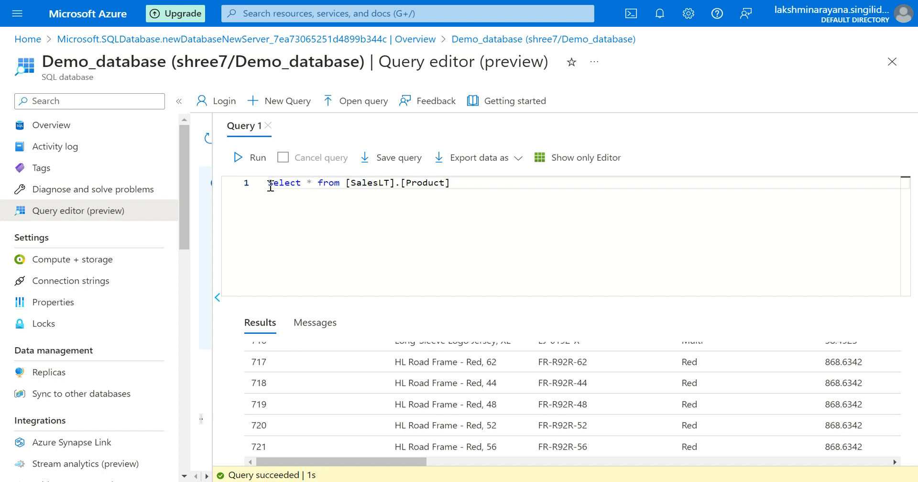
Comment out the existing Select * query with "-- " and leave a blank line beneath it for a new statement.
{"action": "type", "text": "--"}
{"action": "left_click", "coordinate": [472, 214]}
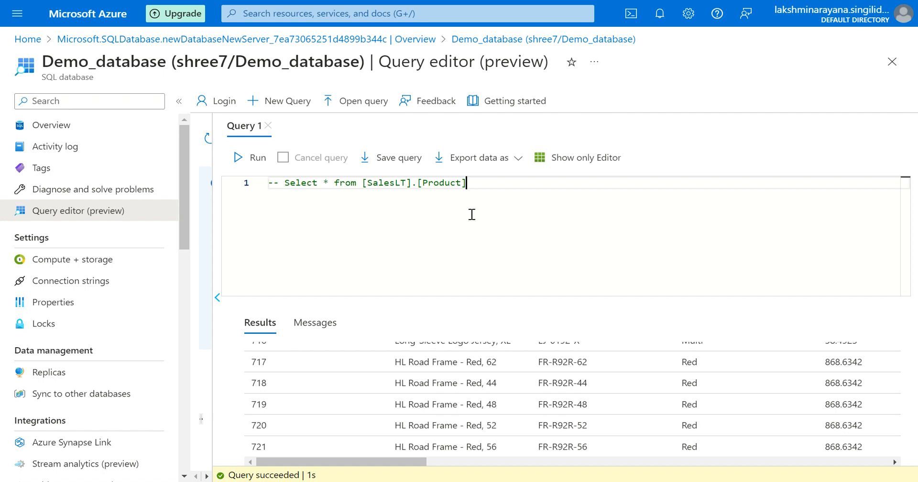
{"action": "key", "text": "Return"}
{"action": "key", "text": "Return"}
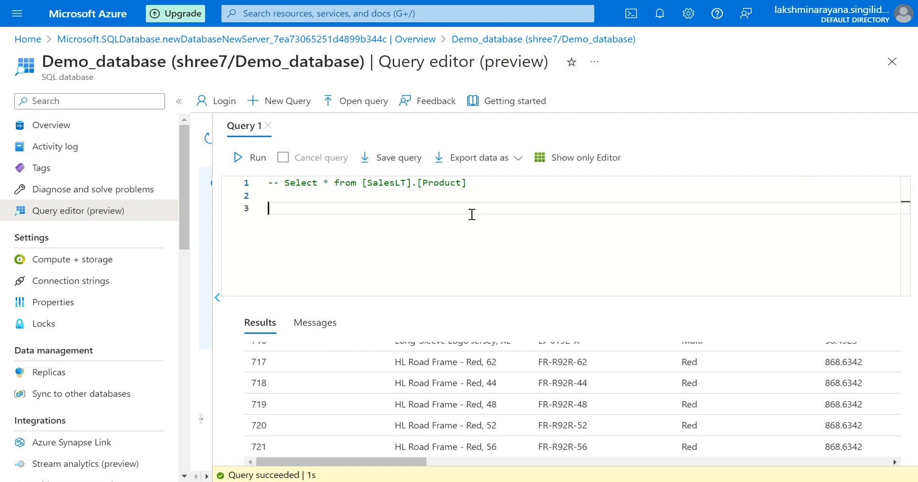
Begin a new query on line 3 with "Select ProductID, Name, Listprice".
{"action": "type", "text": "Se"}
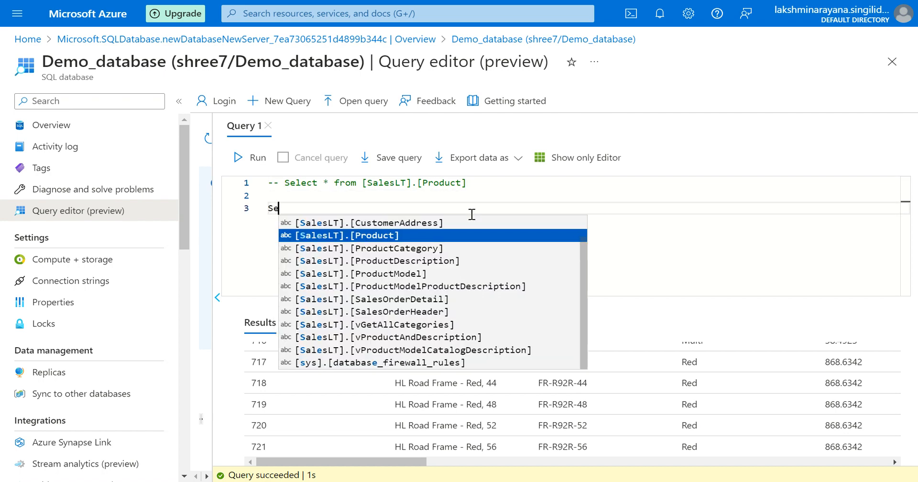
{"action": "type", "text": "lect "}
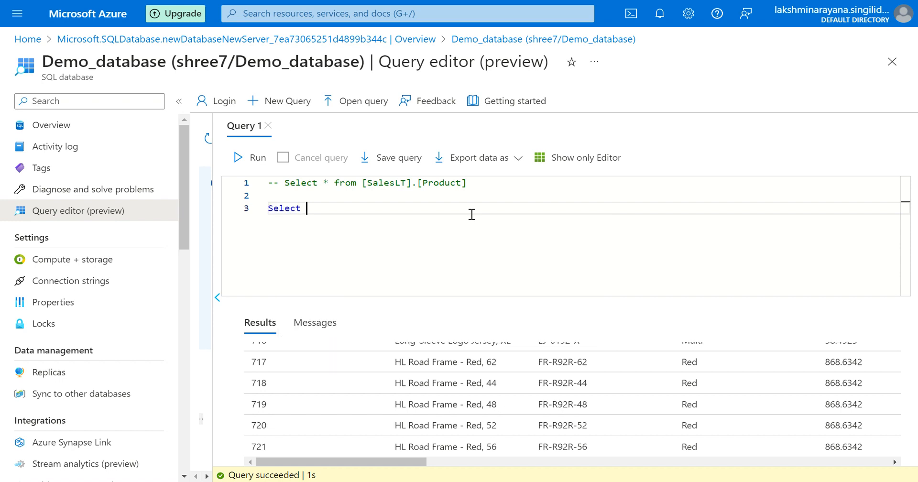
{"action": "type", "text": "Pr"}
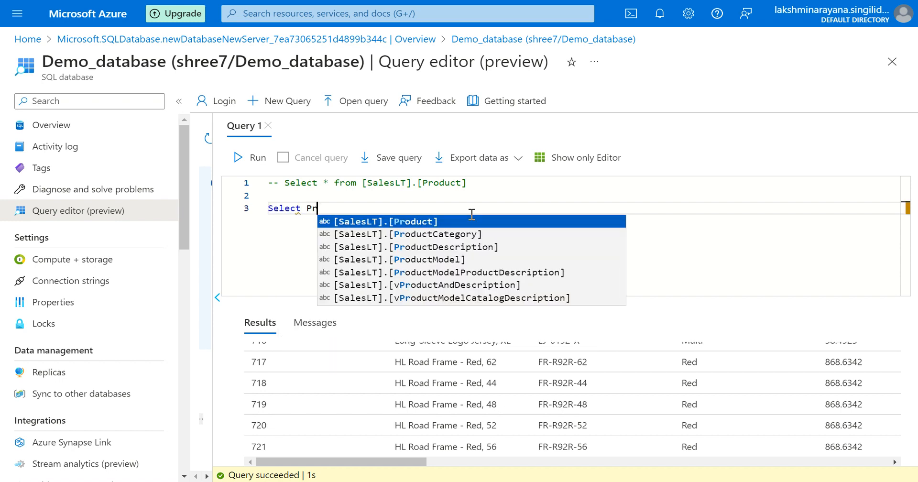
{"action": "type", "text": "odu"}
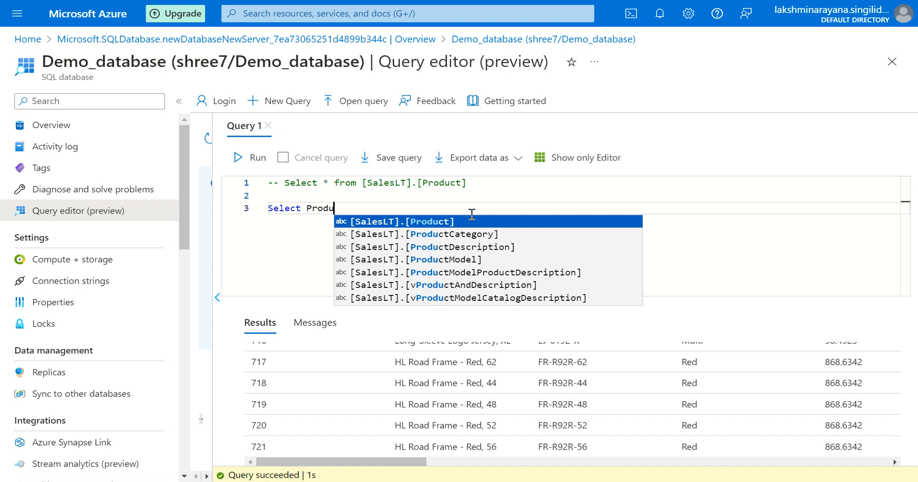
{"action": "type", "text": "ct"}
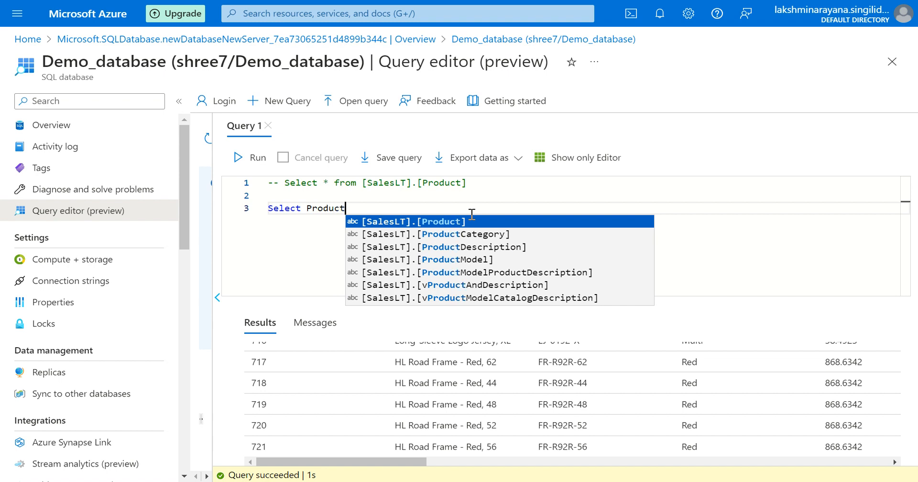
{"action": "type", "text": "ID,"}
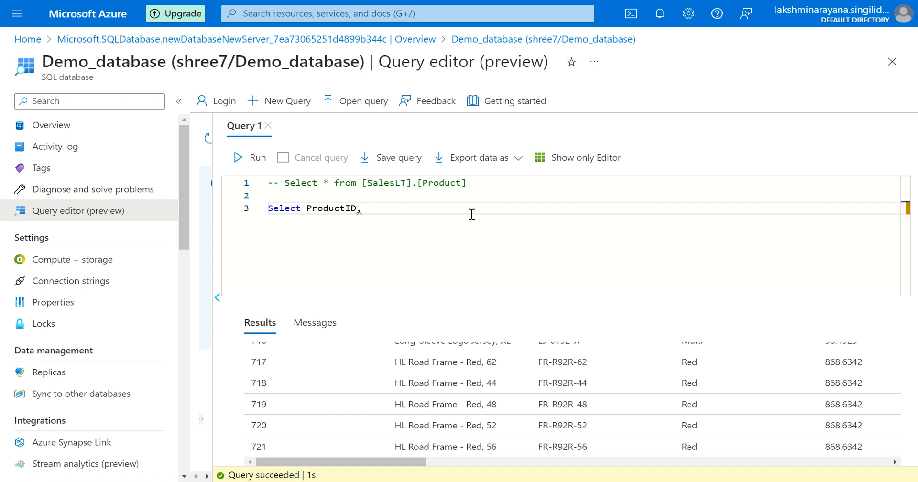
{"action": "type", "text": " Name, List"}
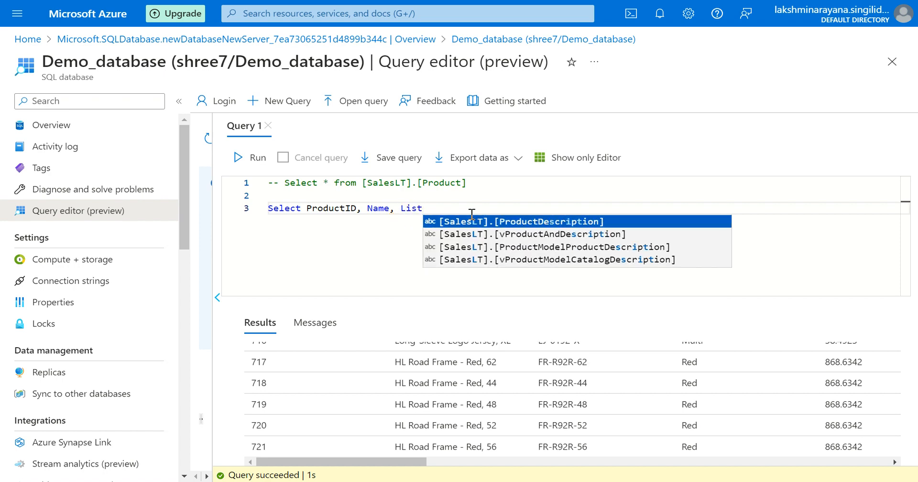
{"action": "type", "text": "price"}
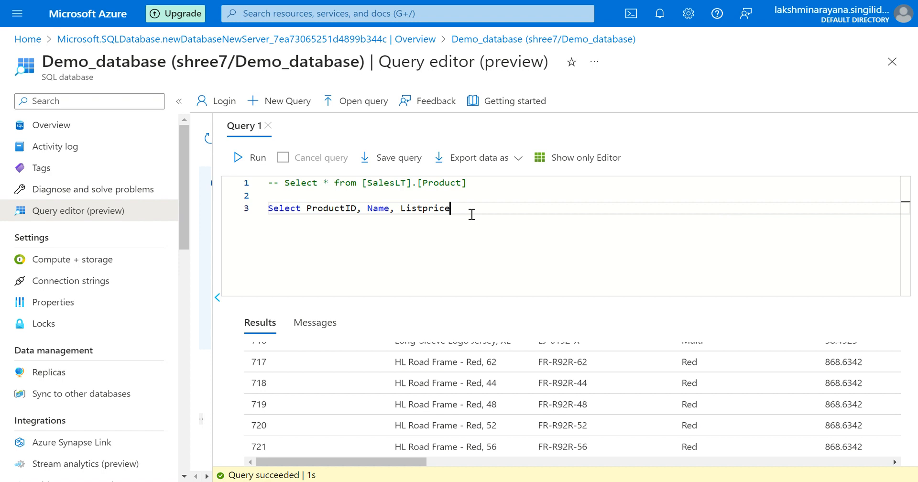
Add ProductcategoryID as the fourth column in the new query's select list.
{"action": "type", "text": ", "}
{"action": "type", "text": "Produc"}
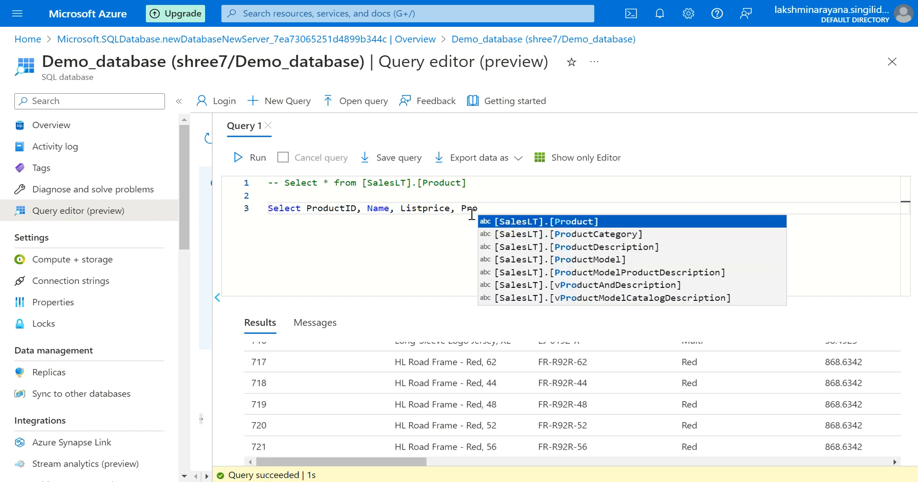
{"action": "type", "text": "t"}
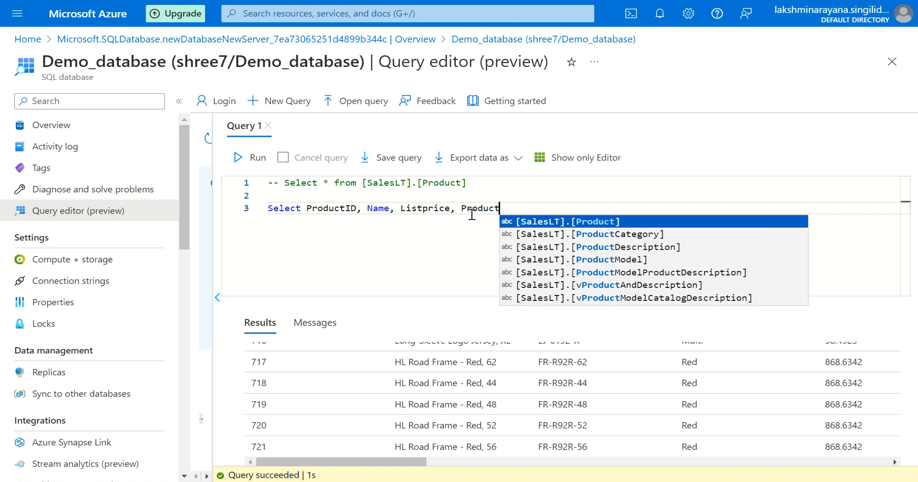
{"action": "type", "text": "cate"}
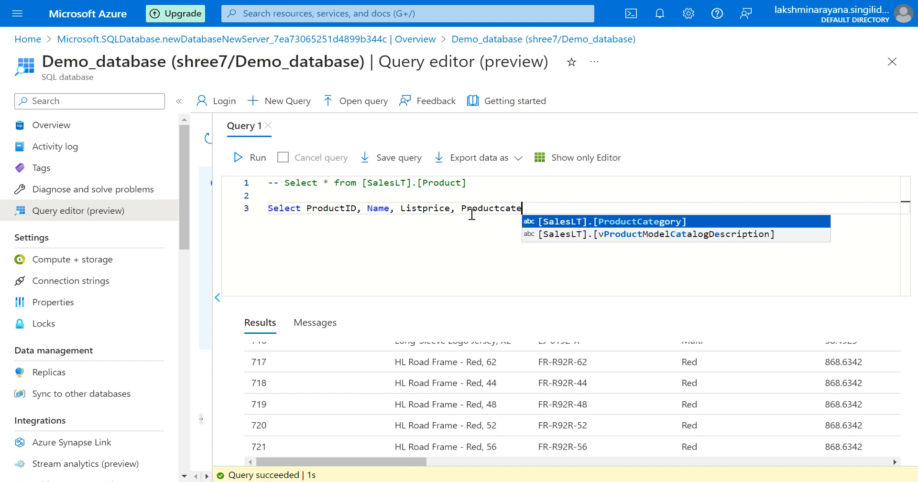
{"action": "key", "text": "BackSpace"}
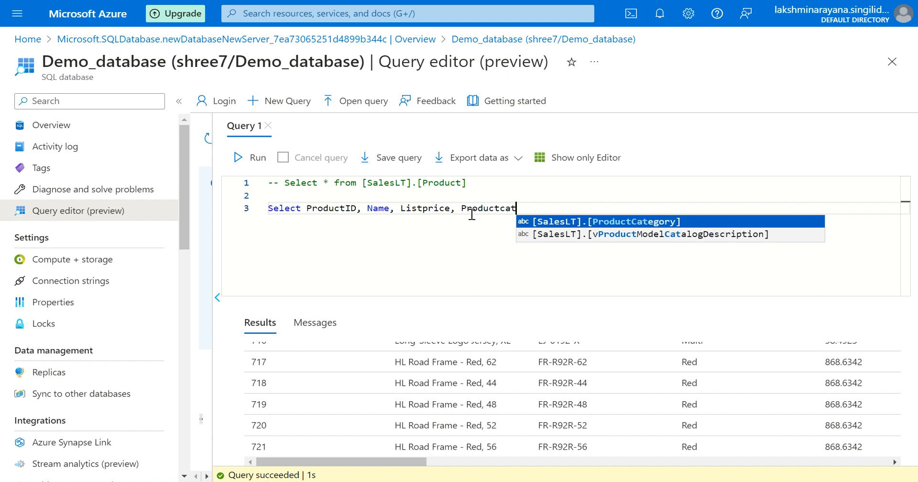
{"action": "type", "text": "egory"}
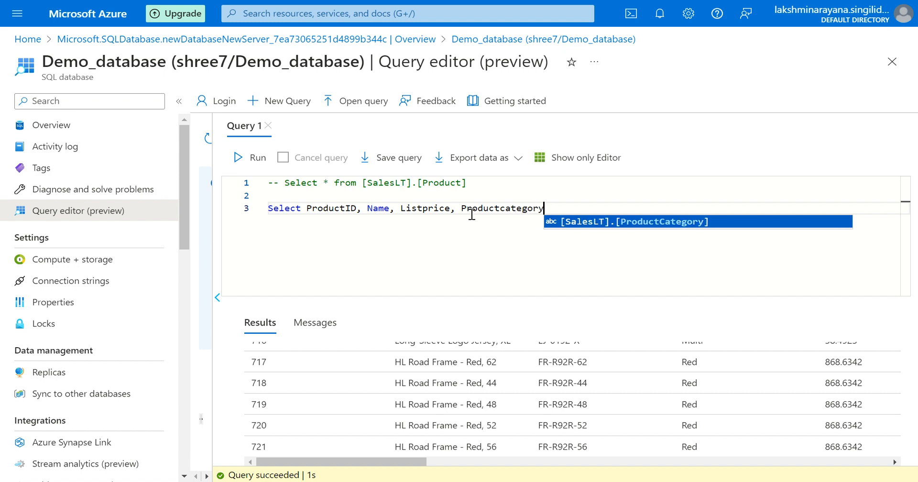
{"action": "type", "text": "ID"}
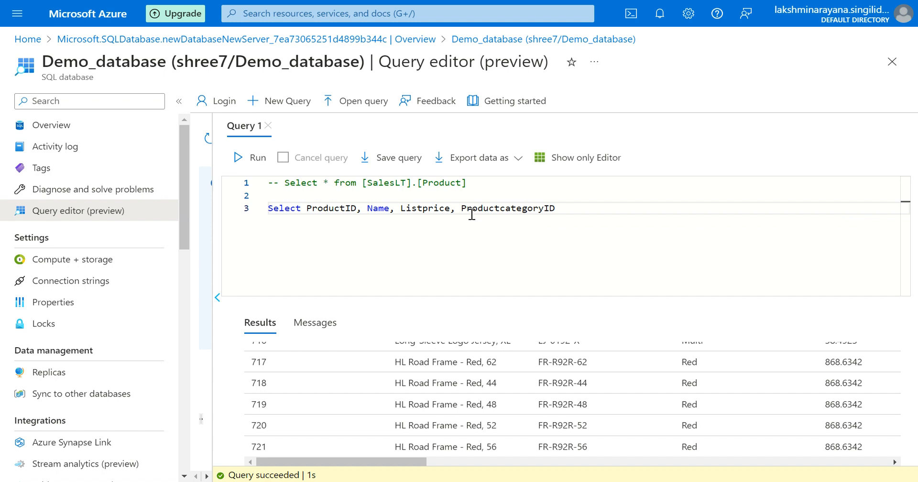
{"action": "double_click", "coordinate": [534, 216]}
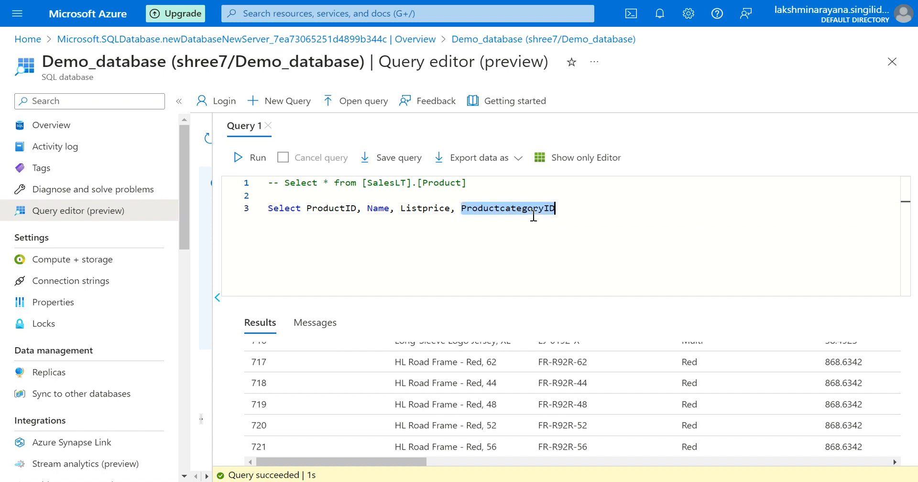
{"action": "key", "text": "BackSpace"}
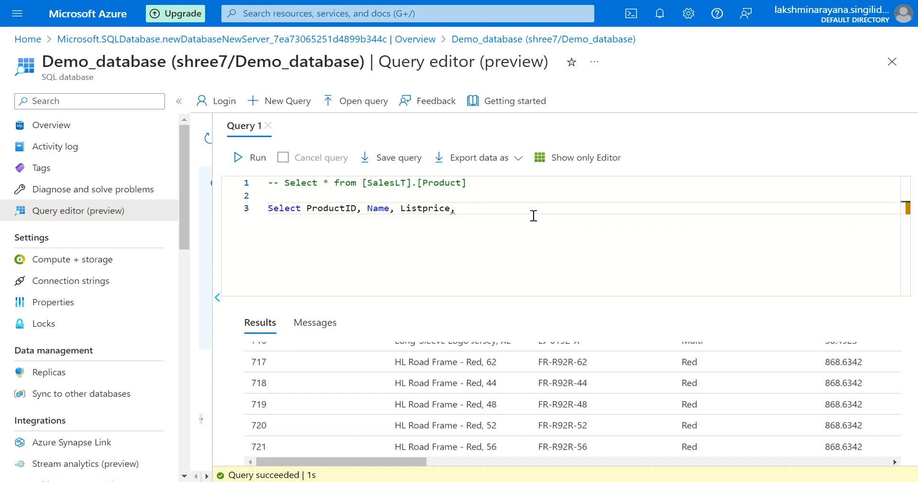
{"action": "key", "text": "ctrl+z"}
{"action": "key", "text": "Right"}
Complete the query with "From [SalesLT].[Product]", run it, and check its messages before returning to the results.
{"action": "type", "text": "From"}
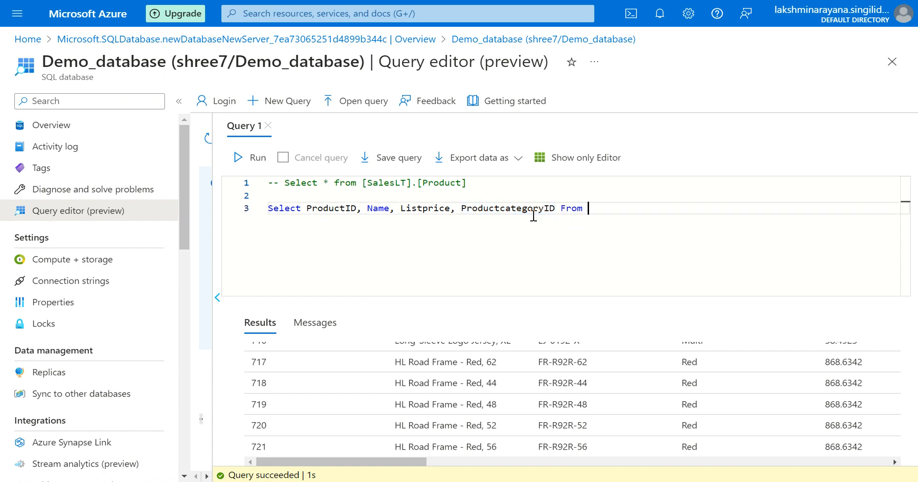
{"action": "type", "text": " S"}
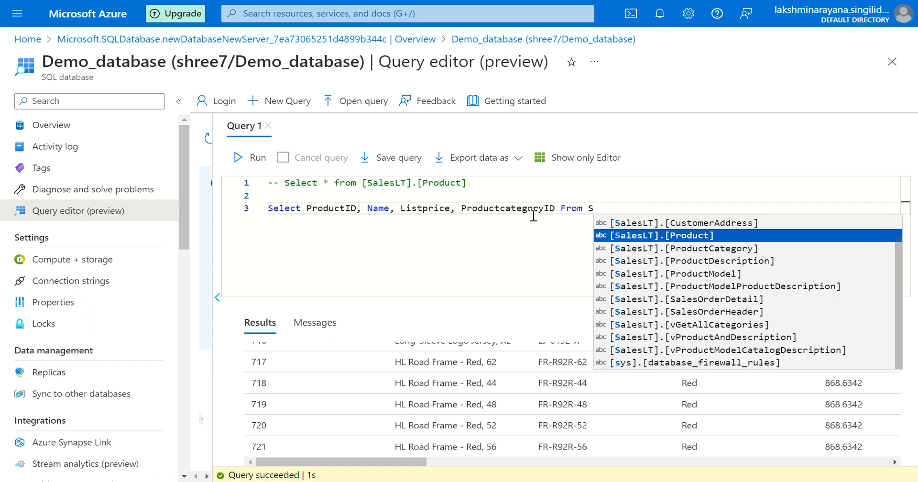
{"action": "key", "text": "Return"}
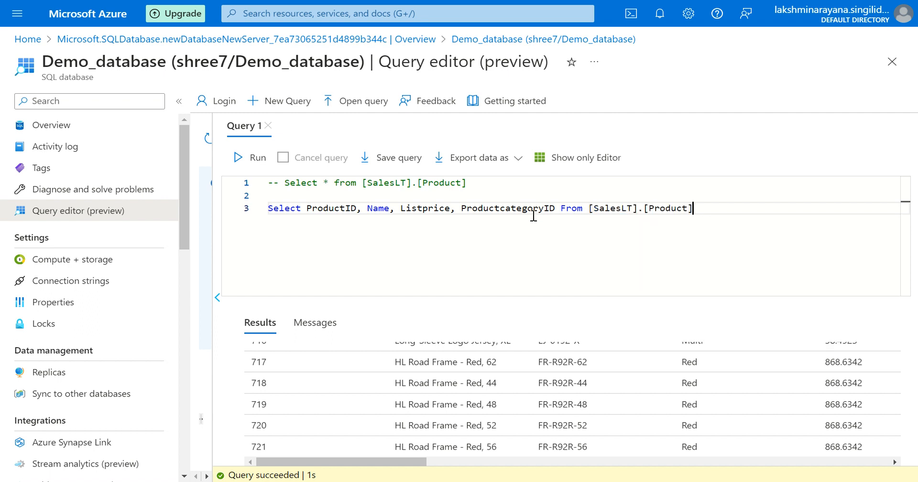
{"action": "left_click", "coordinate": [236, 159]}
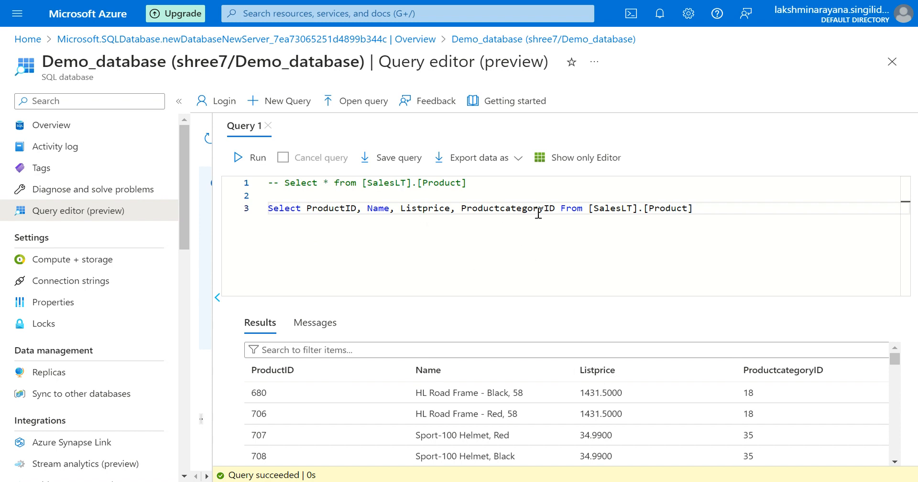
{"action": "left_click", "coordinate": [305, 327]}
{"action": "left_click", "coordinate": [266, 325]}
Comment out the four-column query on line 3 with "-- " and start a new line 5 below it.
{"action": "left_click", "coordinate": [269, 209]}
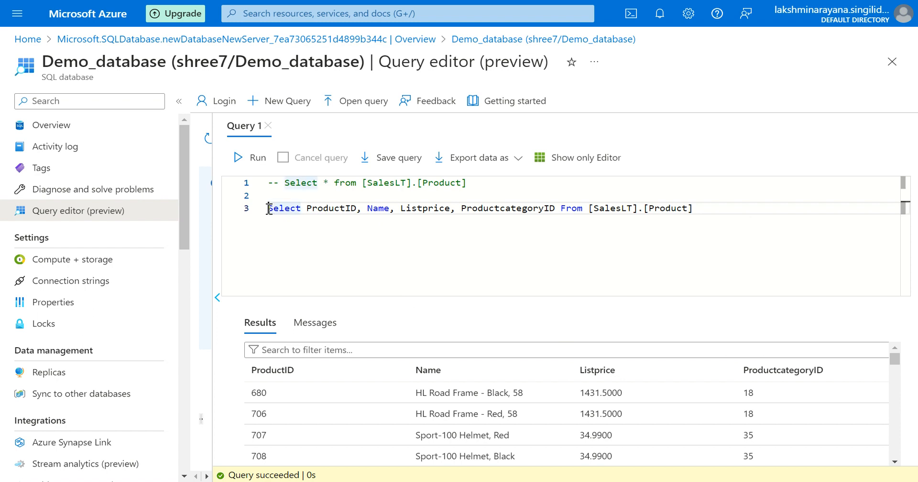
{"action": "type", "text": "--"}
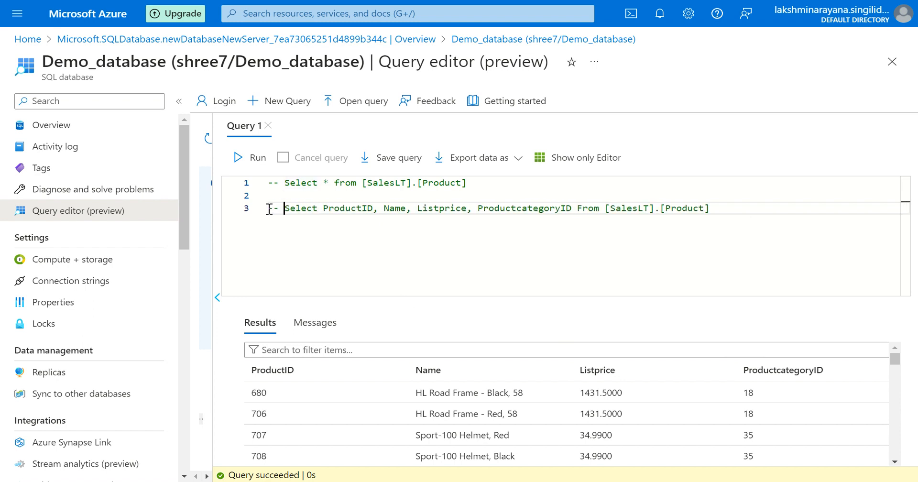
{"action": "left_click", "coordinate": [784, 209]}
{"action": "key", "text": "Return"}
{"action": "key", "text": "Return"}
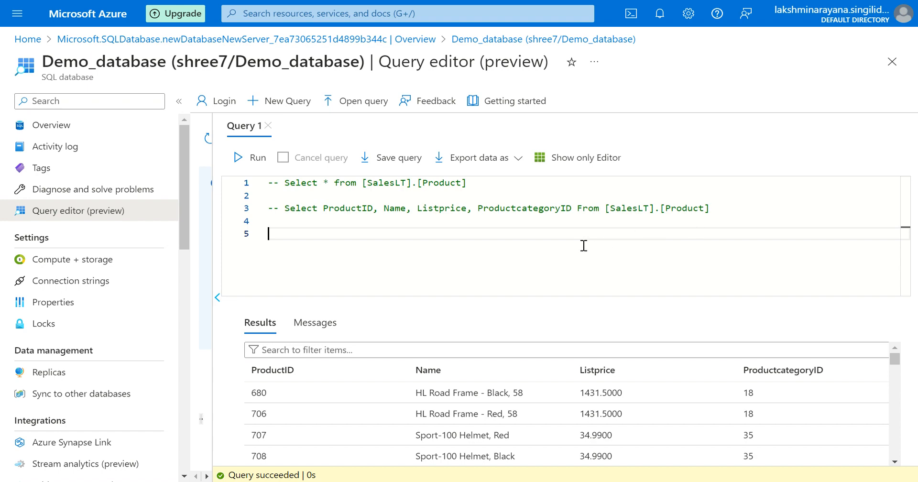
Begin a new query on line 5 with "Select p.productID".
{"action": "type", "text": "Sele"}
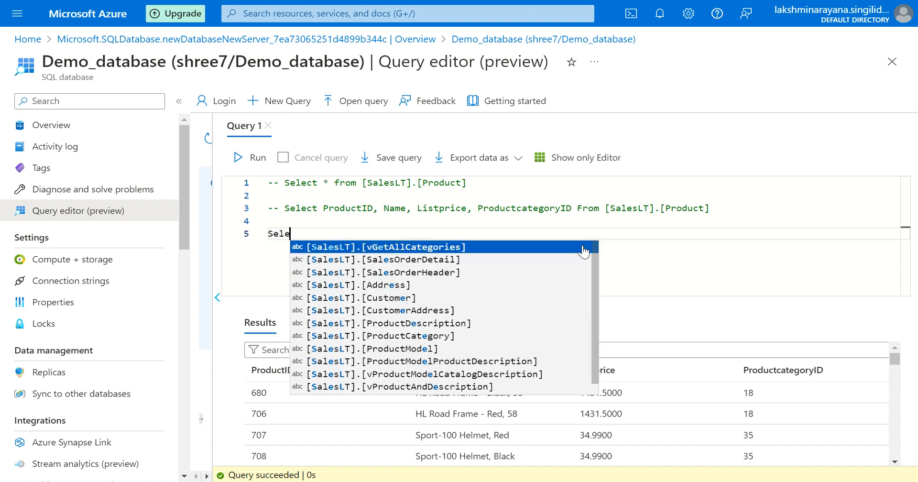
{"action": "type", "text": "ct "}
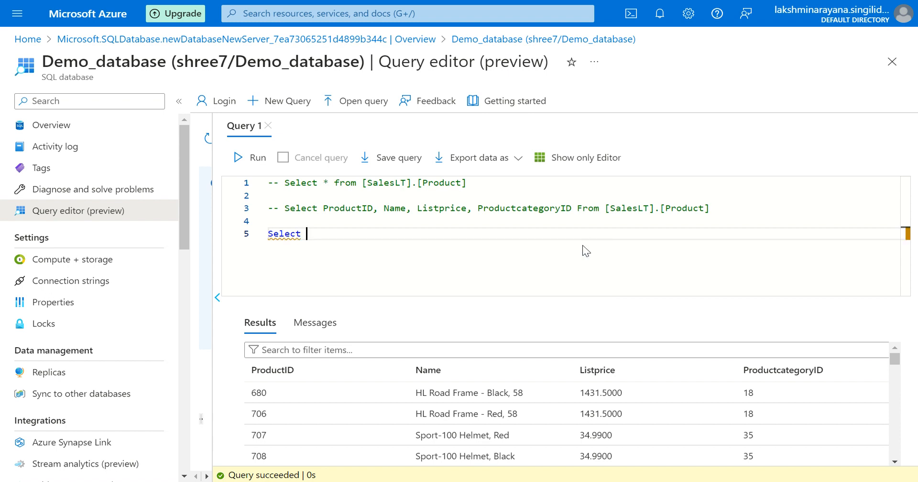
{"action": "type", "text": "p.pro"}
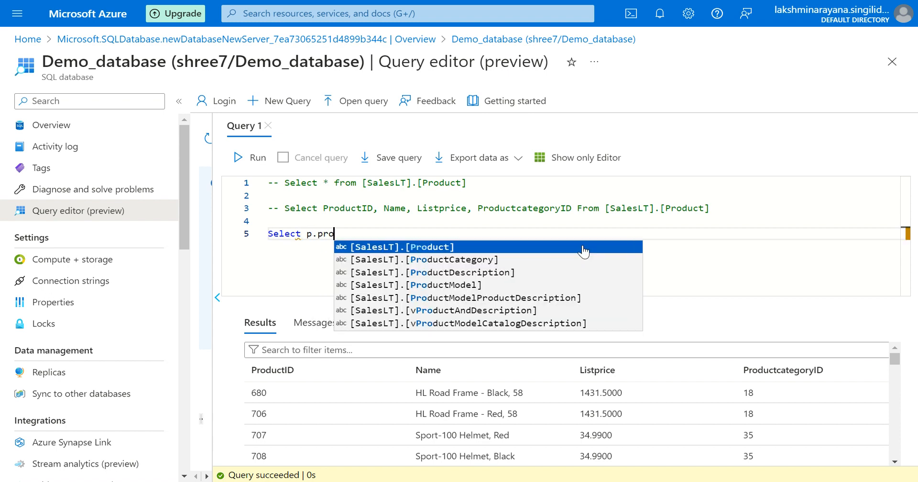
{"action": "type", "text": "duct"}
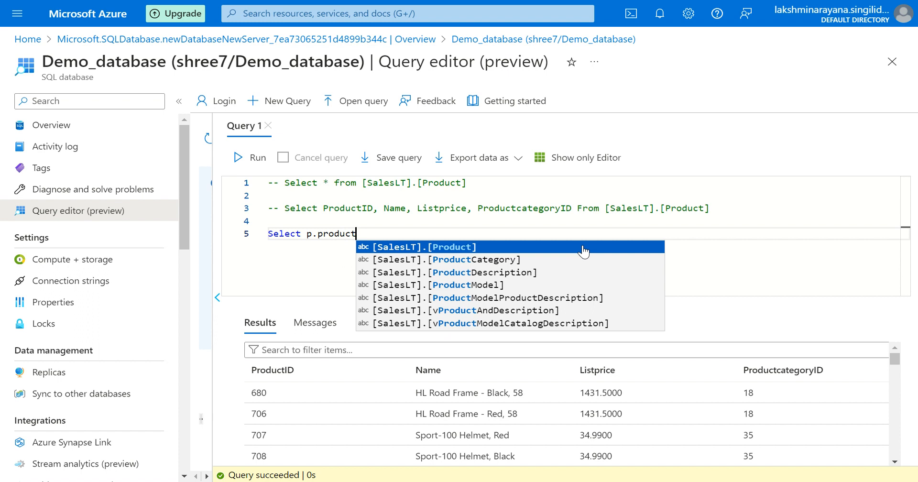
{"action": "type", "text": "ID"}
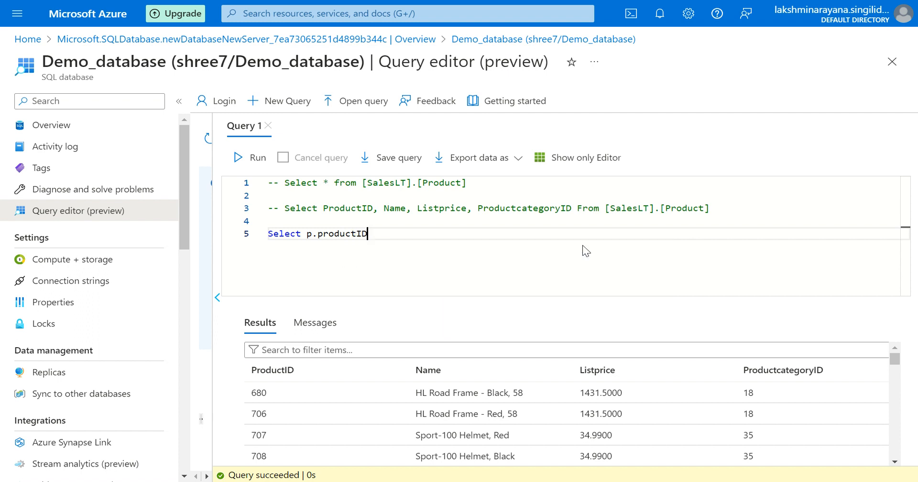
Add "P.name as productName" as the second selected column and continue the list on line 6.
{"action": "type", "text": ", P"}
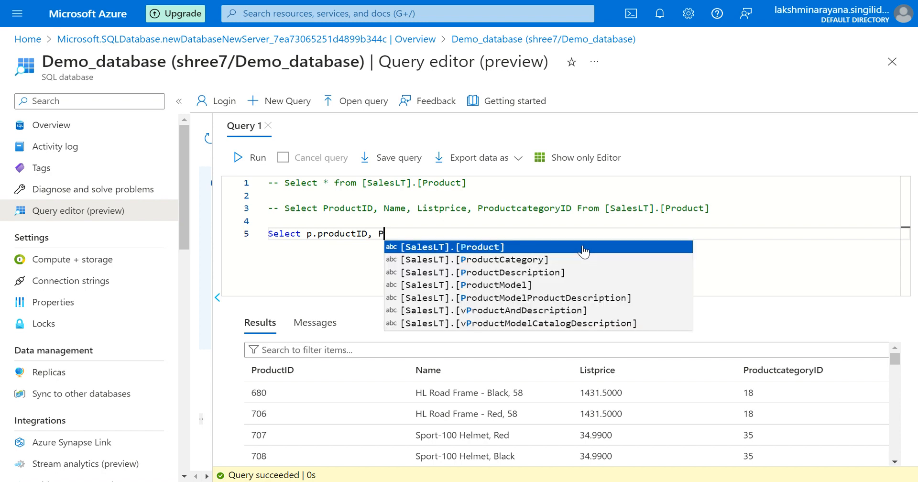
{"action": "type", "text": ".name"}
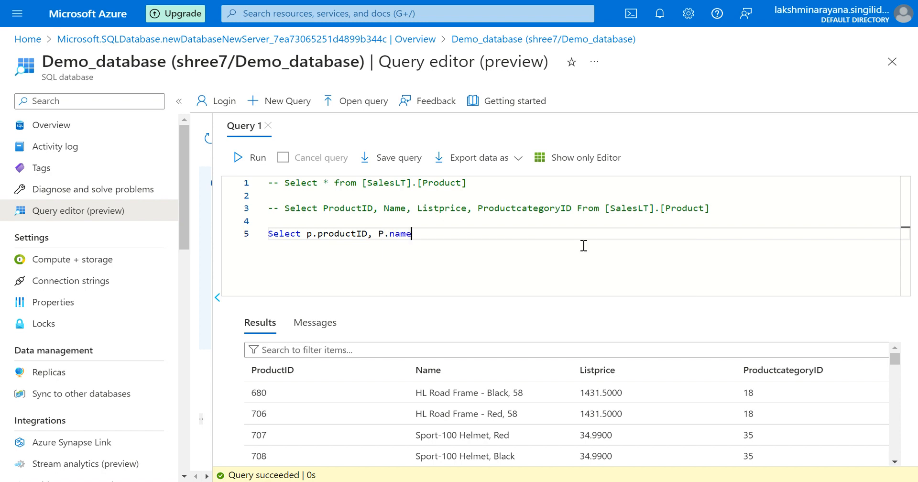
{"action": "type", "text": " as prody"}
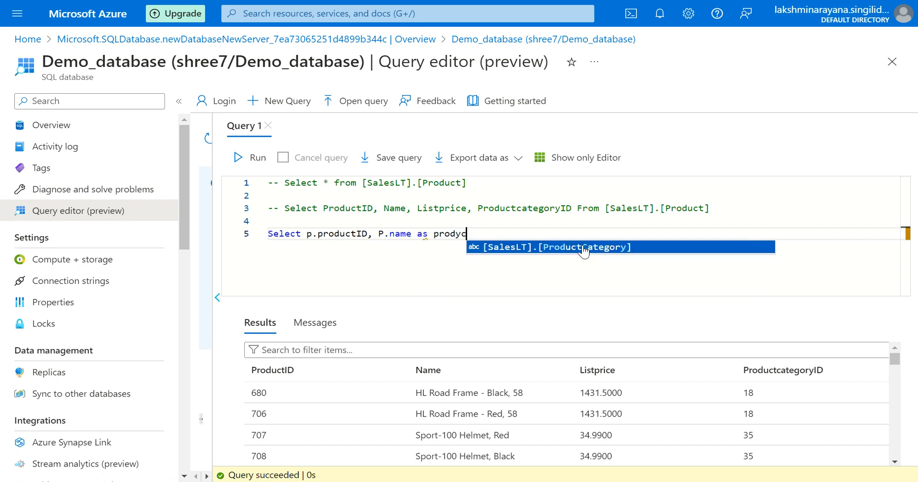
{"action": "key", "text": "BackSpace"}
{"action": "type", "text": "uct"}
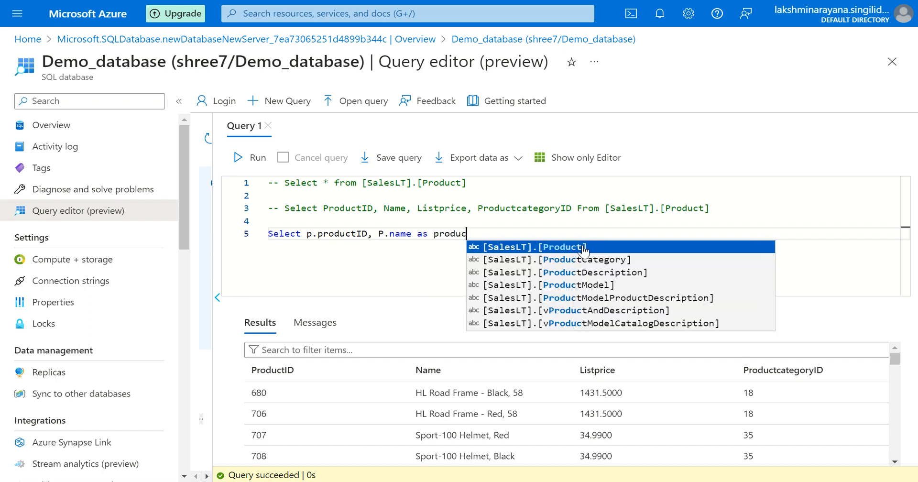
{"action": "type", "text": "Name"}
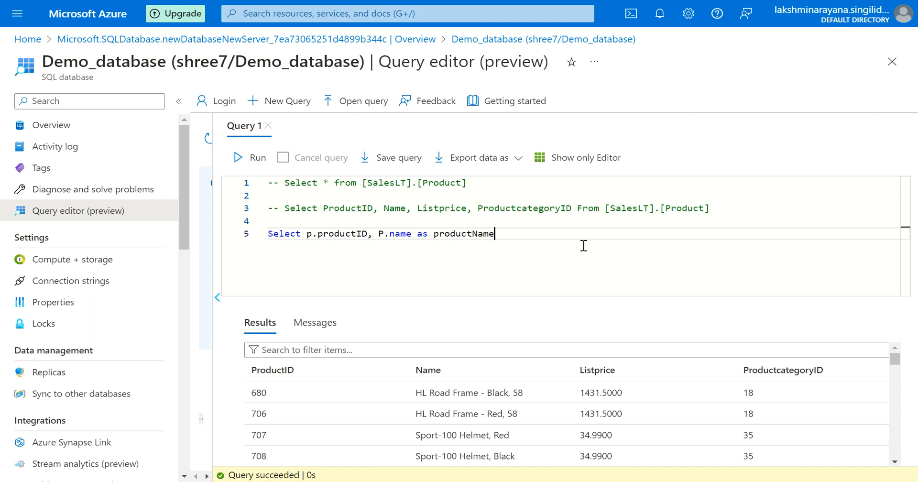
{"action": "type", "text": ","}
{"action": "key", "text": "Return"}
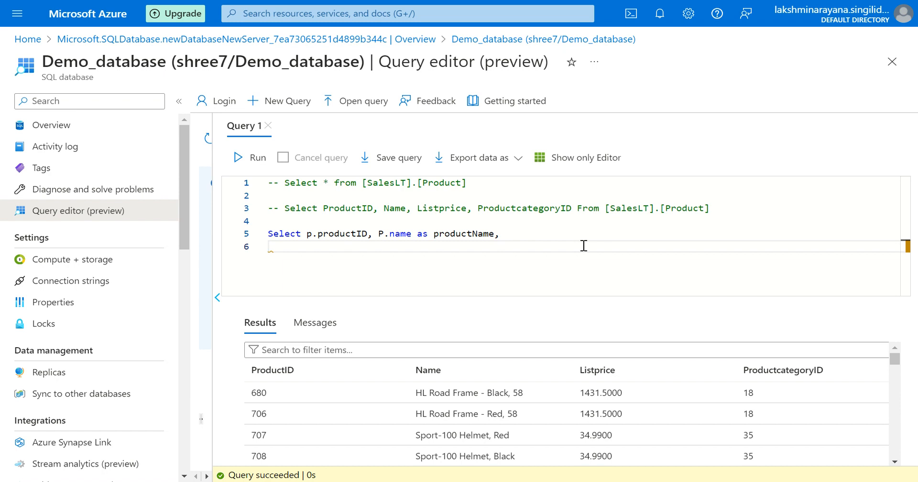
Add "c.name as category, p.listprice" to the select list on line 6.
{"action": "type", "text": "c.name as cate"}
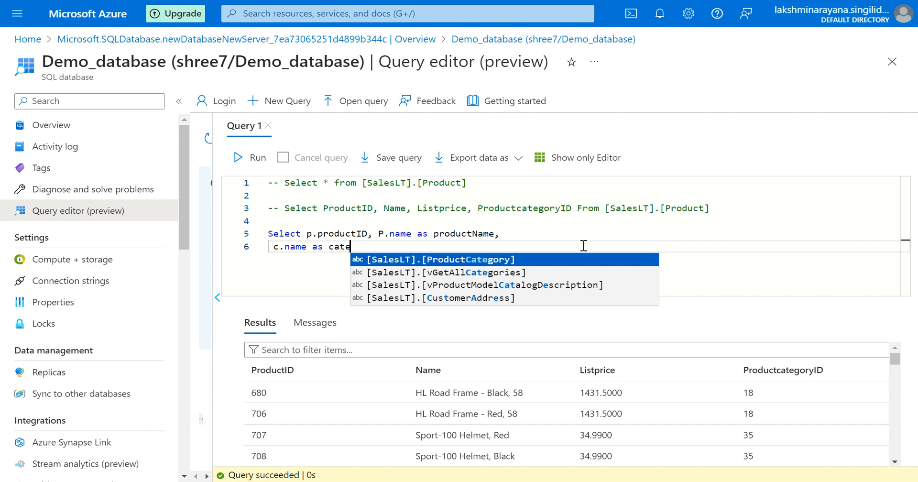
{"action": "type", "text": "gory"}
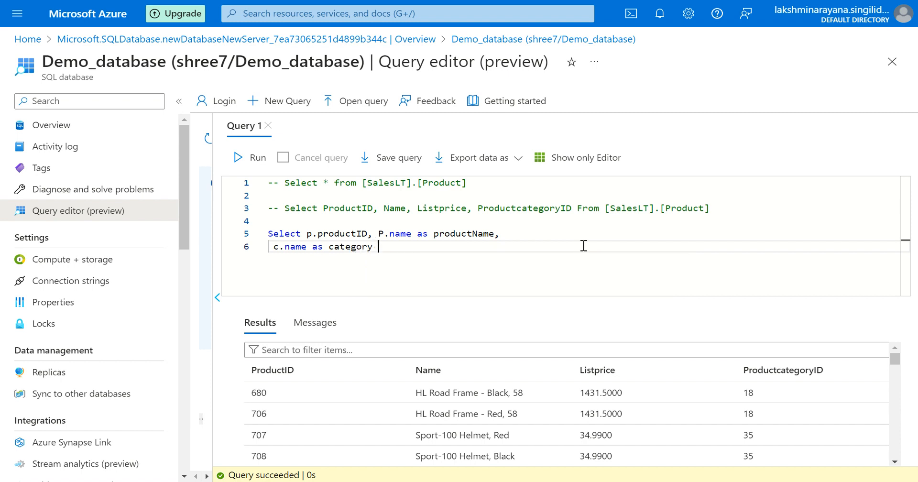
{"action": "key", "text": "BackSpace"}
{"action": "type", "text": ", p"}
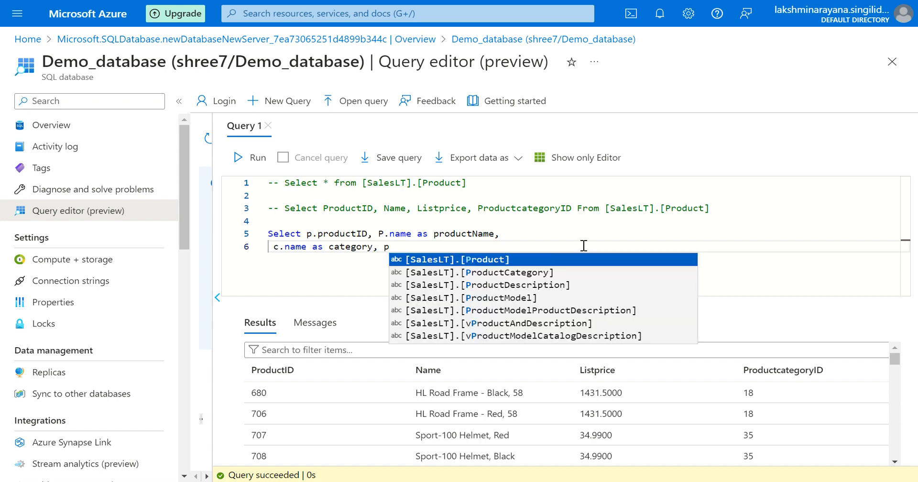
{"action": "type", "text": ".list"}
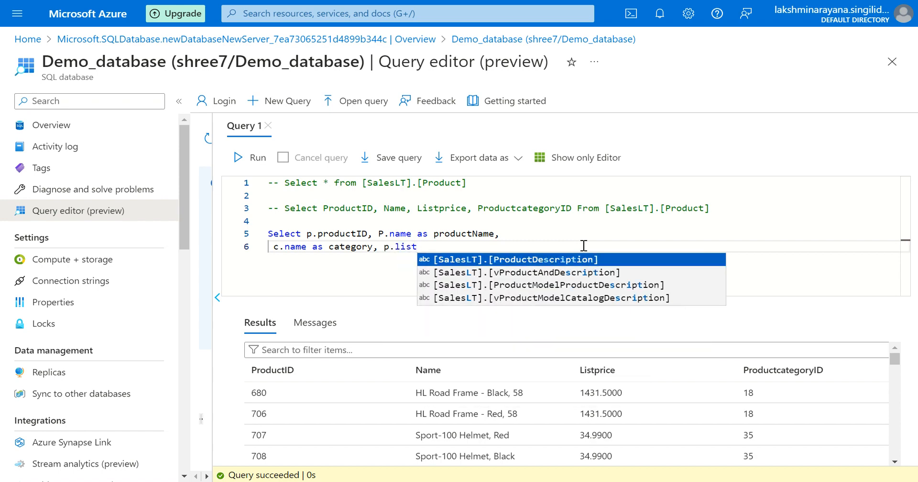
{"action": "type", "text": "price"}
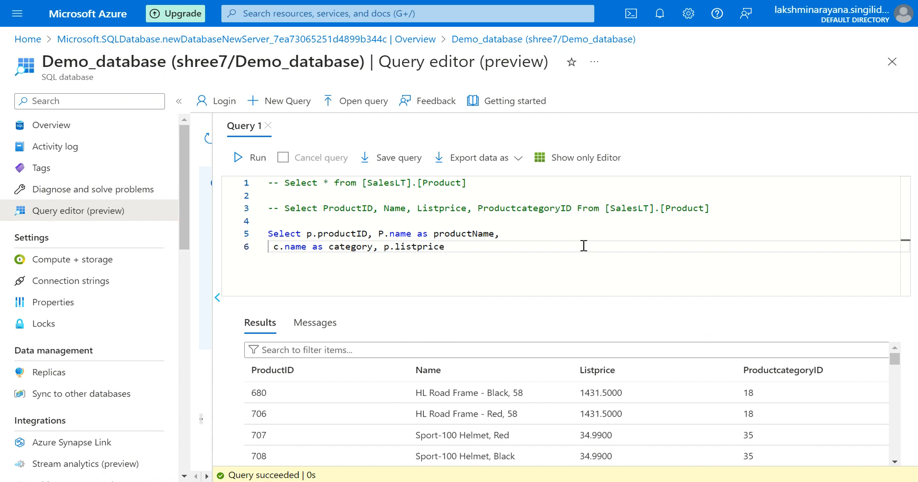
Indent line 6 by three levels so its columns sit under the select list.
{"action": "key", "text": "Return"}
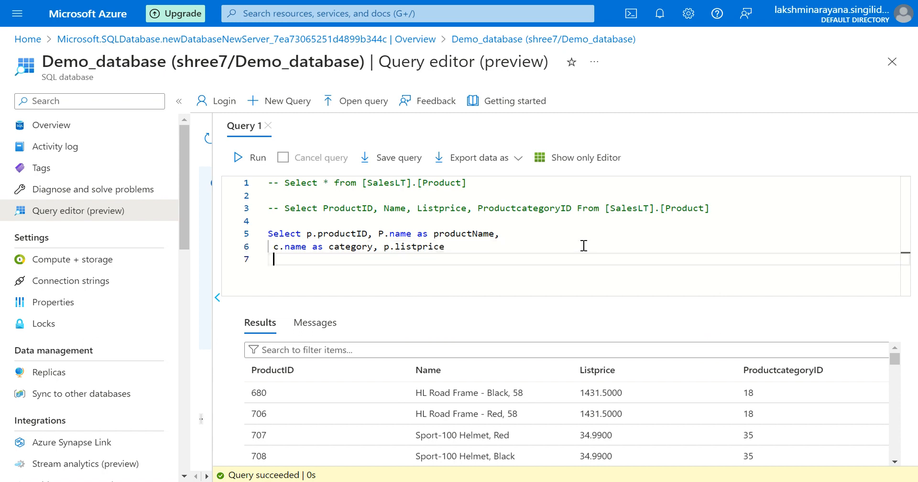
{"action": "key", "text": "BackSpace"}
{"action": "left_click", "coordinate": [274, 246]}
{"action": "key", "text": "Tab"}
{"action": "key", "text": "Tab"}
{"action": "key", "text": "Tab"}
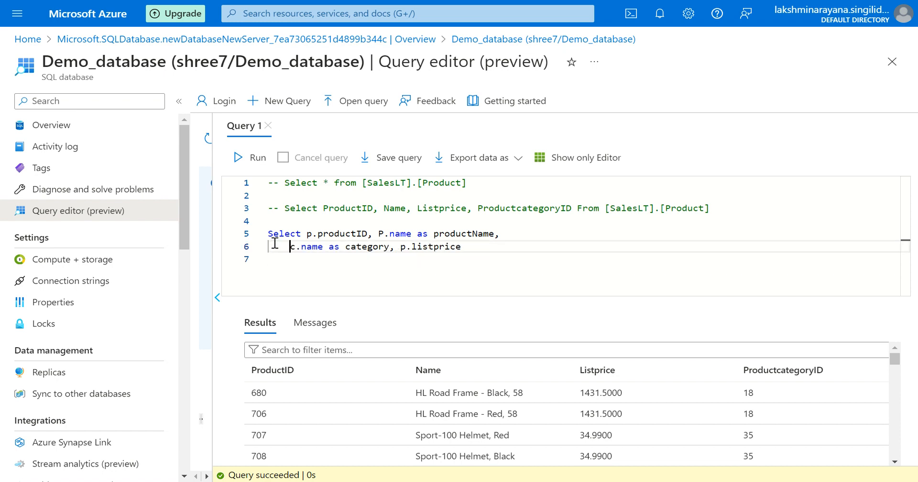
{"action": "left_click", "coordinate": [541, 252]}
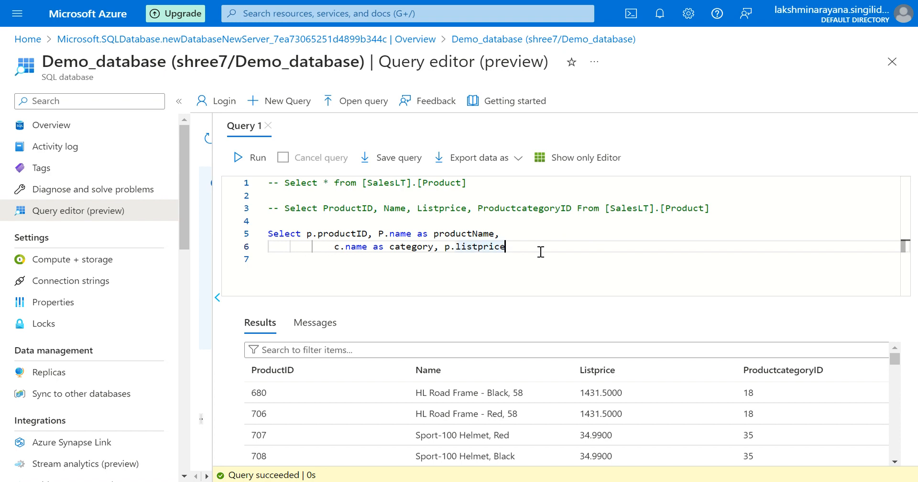
Write the clause "from [SalesLT].[Product] as p" unindented on line 7.
{"action": "key", "text": "Return"}
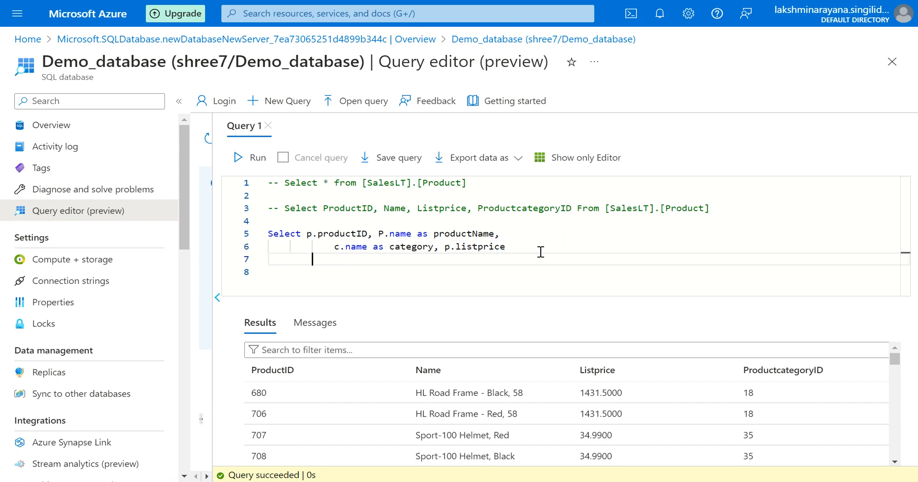
{"action": "key", "text": "BackSpace"}
{"action": "key", "text": "BackSpace"}
{"action": "type", "text": "from sla"}
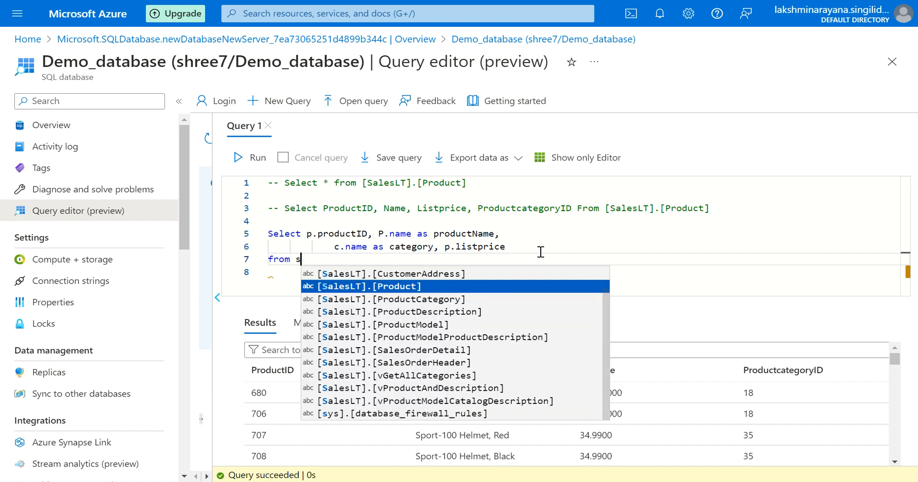
{"action": "key", "text": "BackSpace"}
{"action": "key", "text": "BackSpace"}
{"action": "type", "text": "ales"}
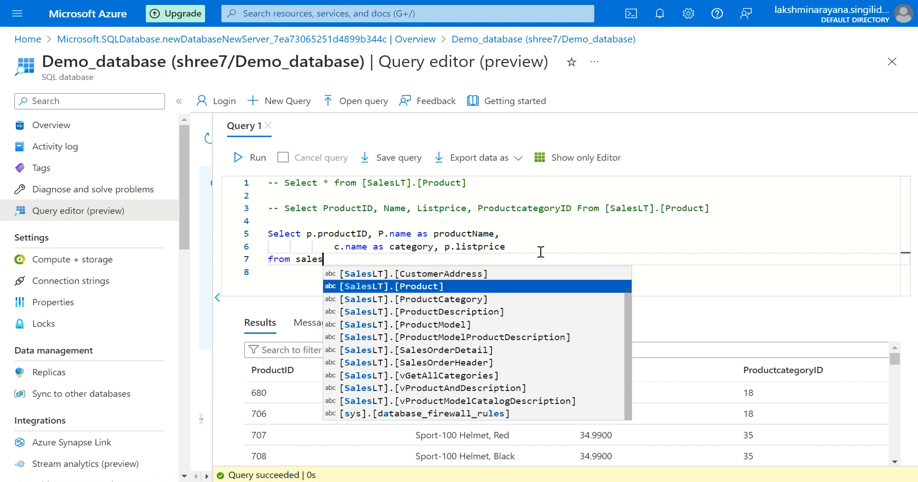
{"action": "key", "text": "Return"}
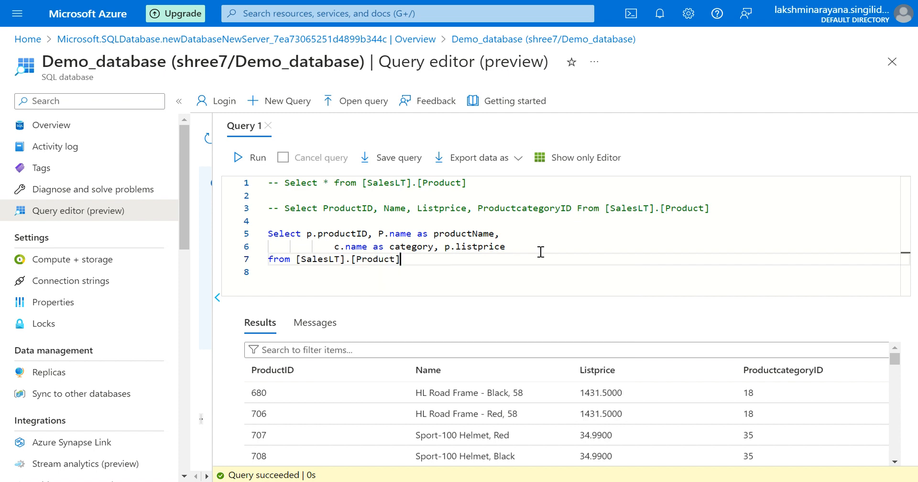
{"action": "type", "text": "as p"}
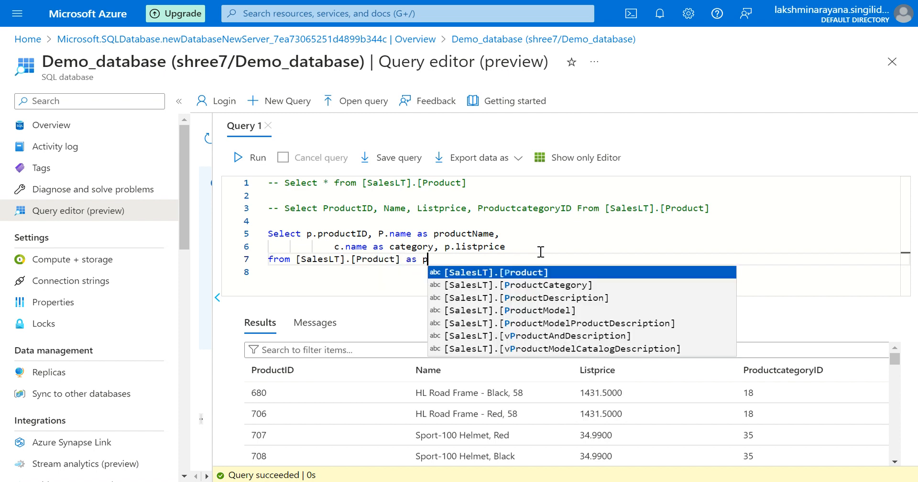
{"action": "key", "text": "Return"}
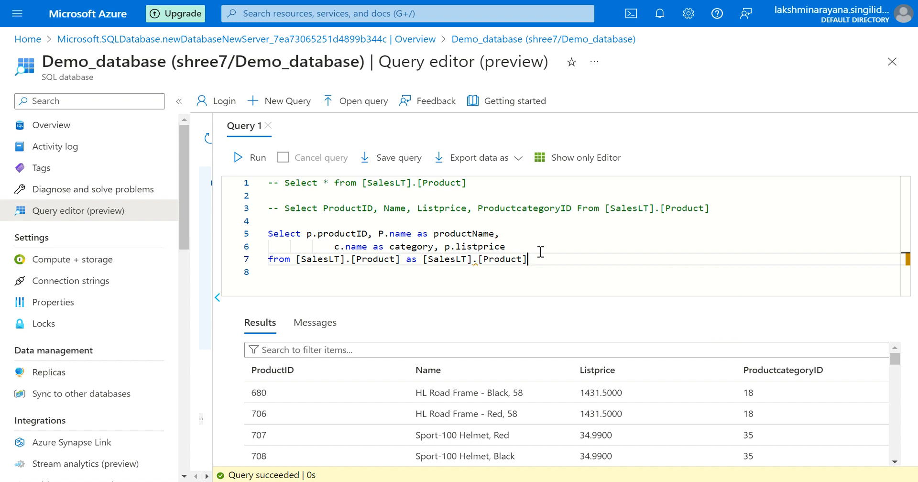
{"action": "key", "text": "BackSpace"}
{"action": "key", "text": "BackSpace"}
{"action": "key", "text": "BackSpace"}
{"action": "key", "text": "BackSpace"}
{"action": "key", "text": "BackSpace"}
{"action": "key", "text": "BackSpace"}
{"action": "key", "text": "BackSpace"}
{"action": "key", "text": "BackSpace"}
{"action": "key", "text": "BackSpace"}
{"action": "key", "text": "BackSpace"}
{"action": "key", "text": "BackSpace"}
{"action": "key", "text": "BackSpace"}
{"action": "key", "text": "BackSpace"}
{"action": "key", "text": "BackSpace"}
{"action": "key", "text": "BackSpace"}
{"action": "key", "text": "BackSpace"}
{"action": "key", "text": "BackSpace"}
{"action": "key", "text": "BackSpace"}
{"action": "key", "text": "BackSpace"}
{"action": "key", "text": "BackSpace"}
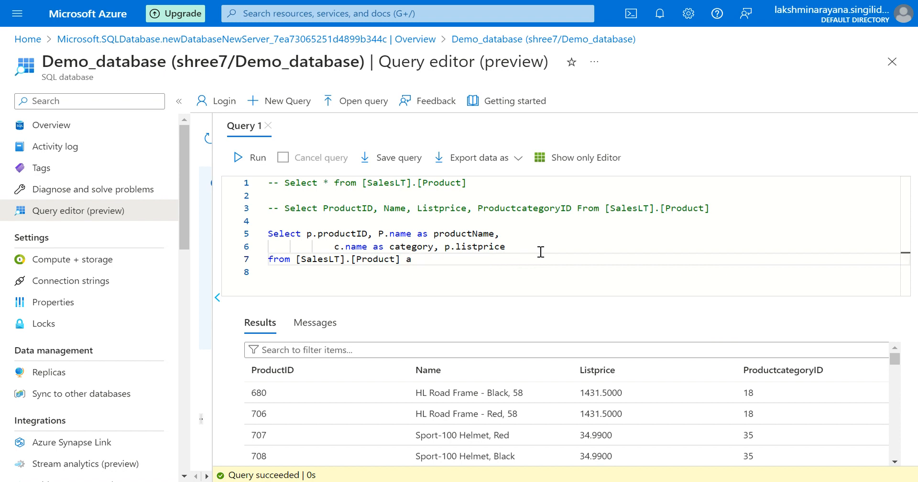
{"action": "type", "text": "s p"}
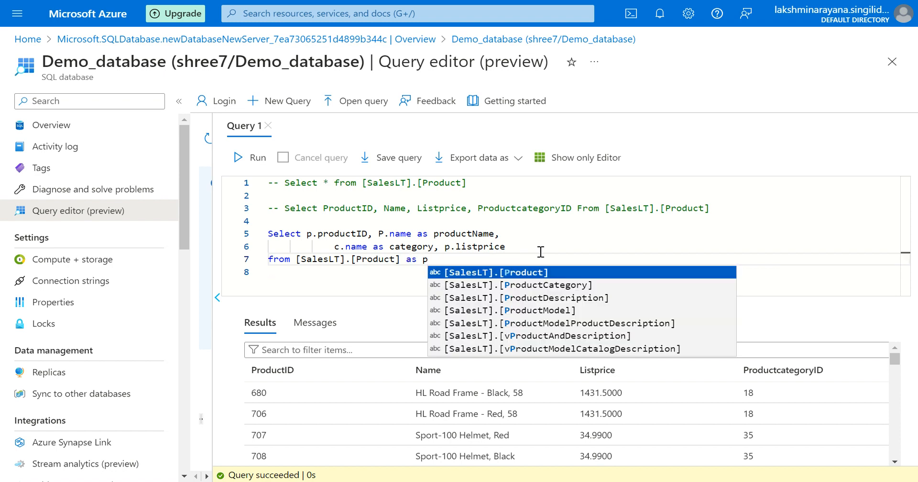
{"action": "key", "text": "Return"}
{"action": "key", "text": "BackSpace"}
{"action": "key", "text": "BackSpace"}
{"action": "key", "text": "BackSpace"}
{"action": "key", "text": "BackSpace"}
{"action": "key", "text": "BackSpace"}
{"action": "key", "text": "BackSpace"}
{"action": "key", "text": "BackSpace"}
{"action": "key", "text": "BackSpace"}
{"action": "key", "text": "BackSpace"}
{"action": "key", "text": "BackSpace"}
{"action": "key", "text": "BackSpace"}
{"action": "key", "text": "BackSpace"}
{"action": "key", "text": "BackSpace"}
{"action": "key", "text": "BackSpace"}
{"action": "key", "text": "BackSpace"}
{"action": "key", "text": "BackSpace"}
{"action": "key", "text": "BackSpace"}
{"action": "key", "text": "BackSpace"}
{"action": "key", "text": "BackSpace"}
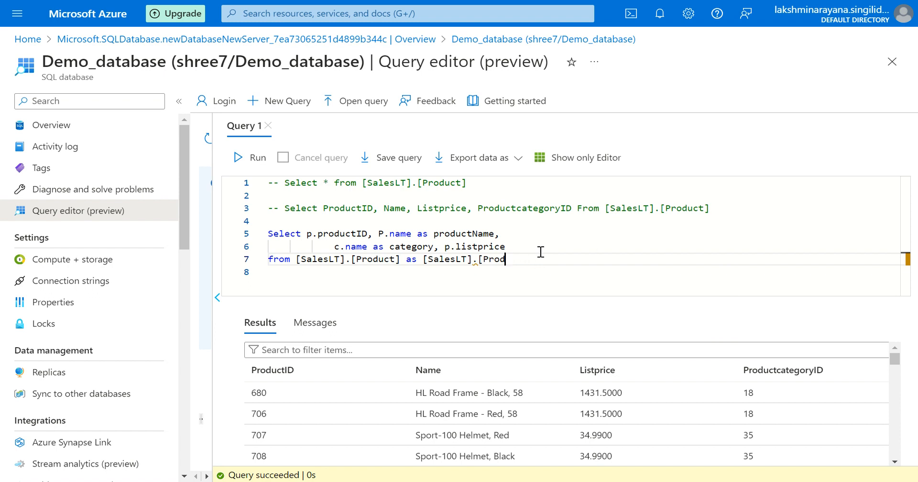
Finish the table alias as p without accepting a suggestion, and begin line 8 with JOIN.
{"action": "type", "text": "p"}
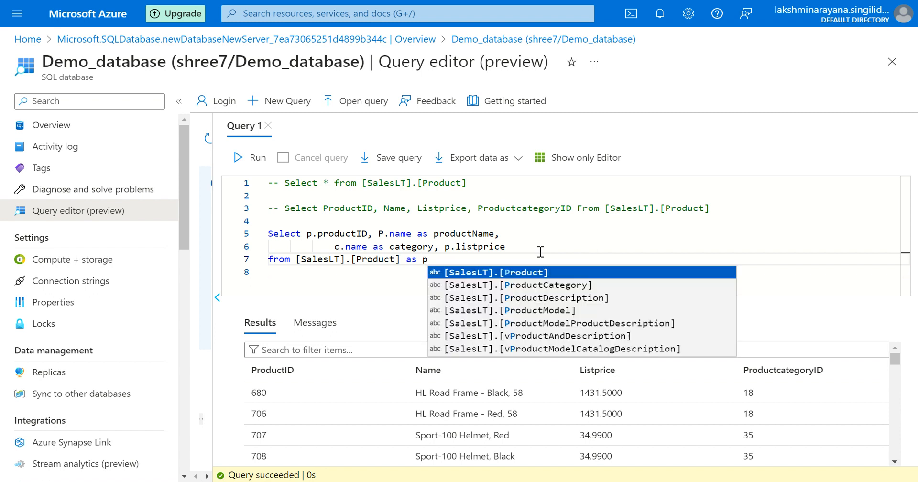
{"action": "key", "text": "Escape"}
{"action": "key", "text": "Return"}
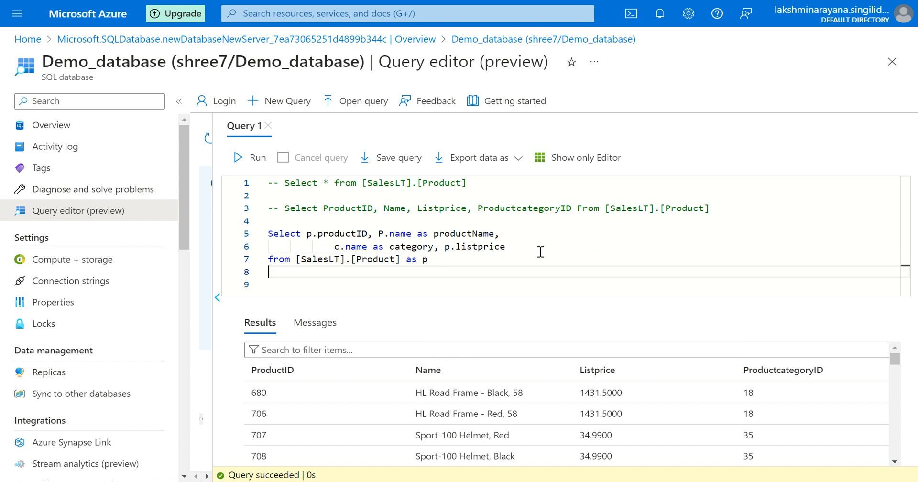
{"action": "type", "text": "Join"}
{"action": "key", "text": "BackSpace"}
{"action": "key", "text": "BackSpace"}
{"action": "key", "text": "BackSpace"}
{"action": "key", "text": "BackSpace"}
{"action": "key", "text": "BackSpace"}
{"action": "type", "text": "JOIN"}
Change the uppercase alias in "P.name" on line 5 to lowercase p.
{"action": "left_click", "coordinate": [385, 234]}
{"action": "key", "text": "BackSpace"}
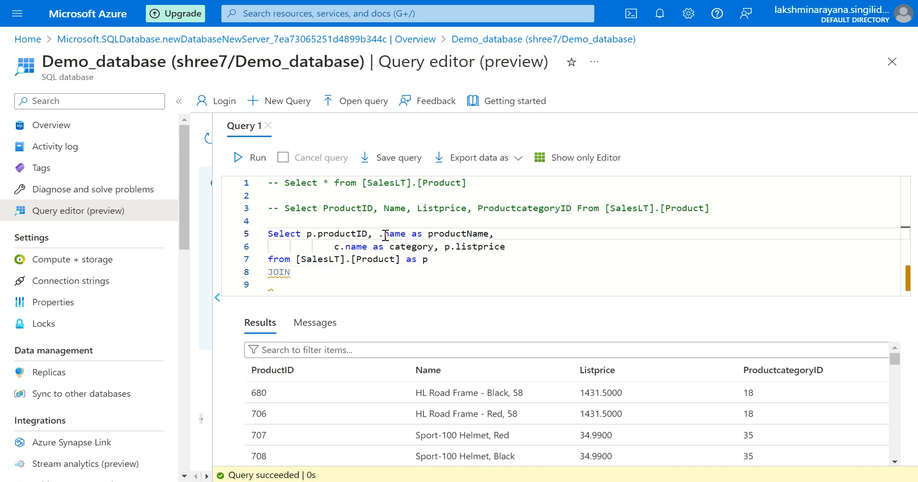
{"action": "type", "text": "p"}
{"action": "left_click", "coordinate": [343, 283]}
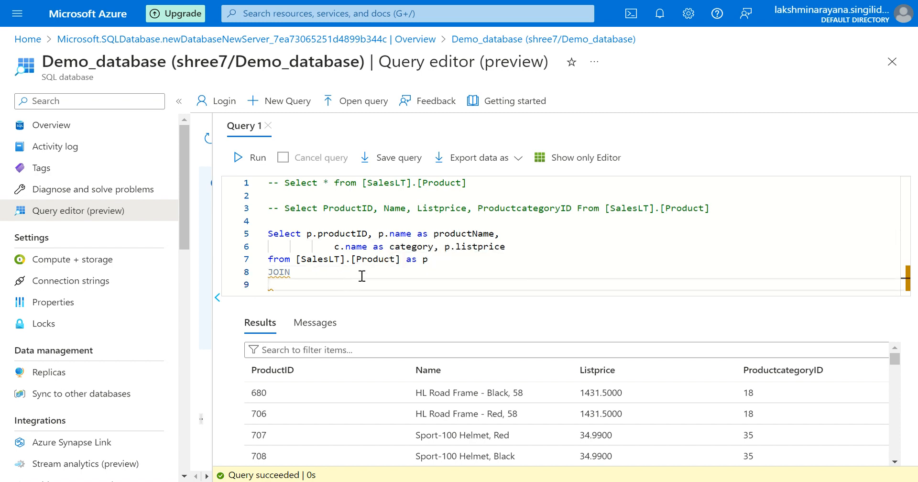
Capitalize the column alias on line 6 as "Category" and return to the JOIN line.
{"action": "left_click", "coordinate": [429, 258]}
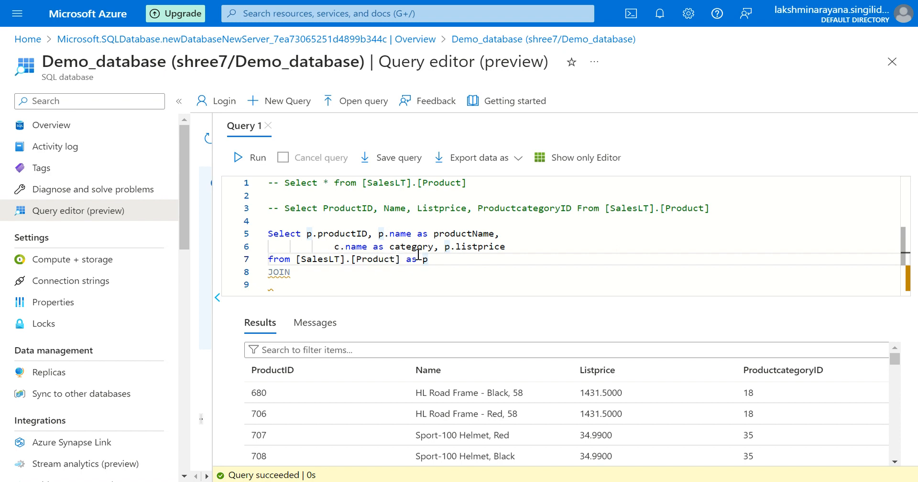
{"action": "left_click", "coordinate": [393, 252]}
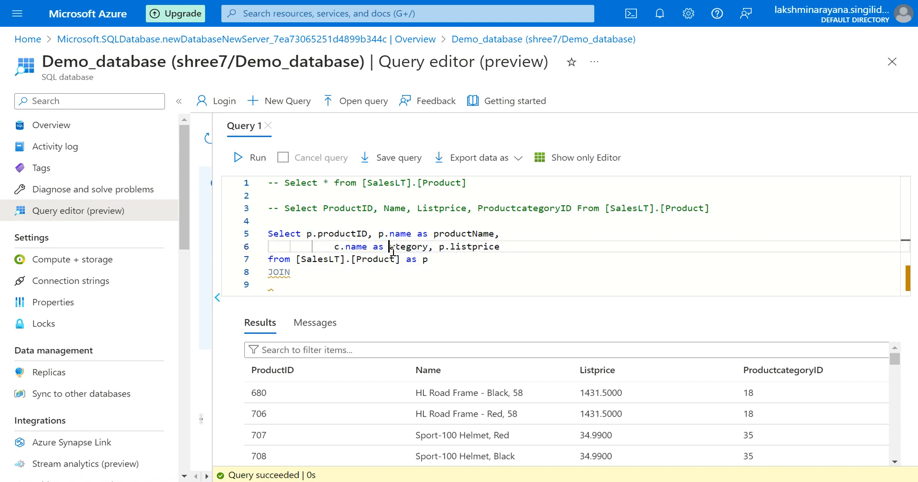
{"action": "key", "text": "Delete"}
{"action": "type", "text": "C"}
{"action": "left_click", "coordinate": [471, 276]}
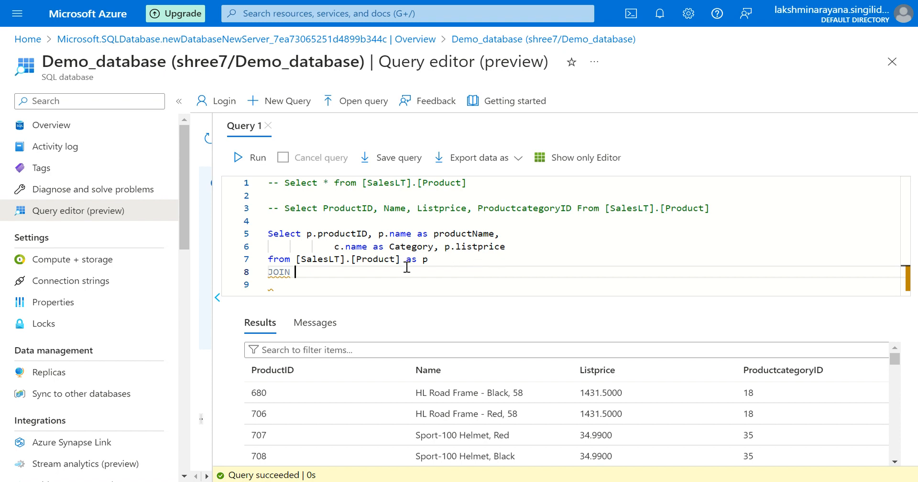
Rewrite the uppercase JOIN on line 8 as "Join" and add the suggested table [SalesLT].[ProductCategory] after it.
{"action": "key", "text": "BackSpace"}
{"action": "key", "text": "BackSpace"}
{"action": "key", "text": "BackSpace"}
{"action": "key", "text": "BackSpace"}
{"action": "type", "text": "Join sa"}
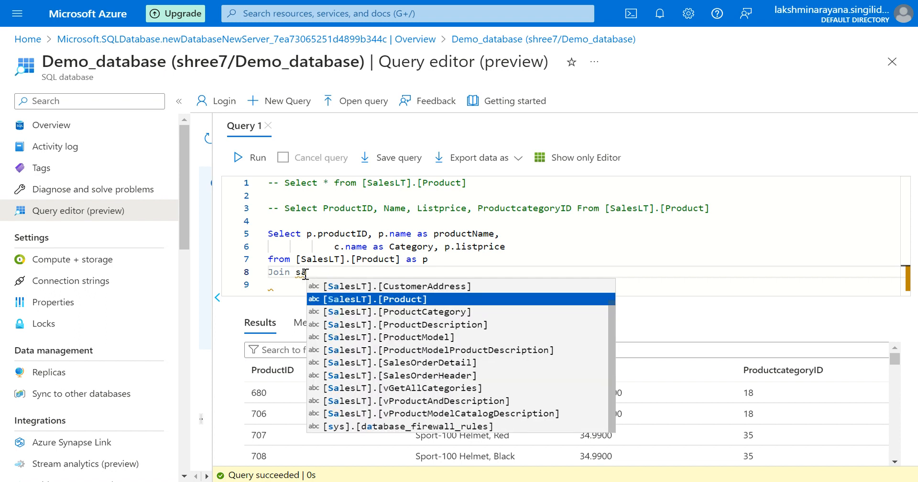
{"action": "type", "text": "les"}
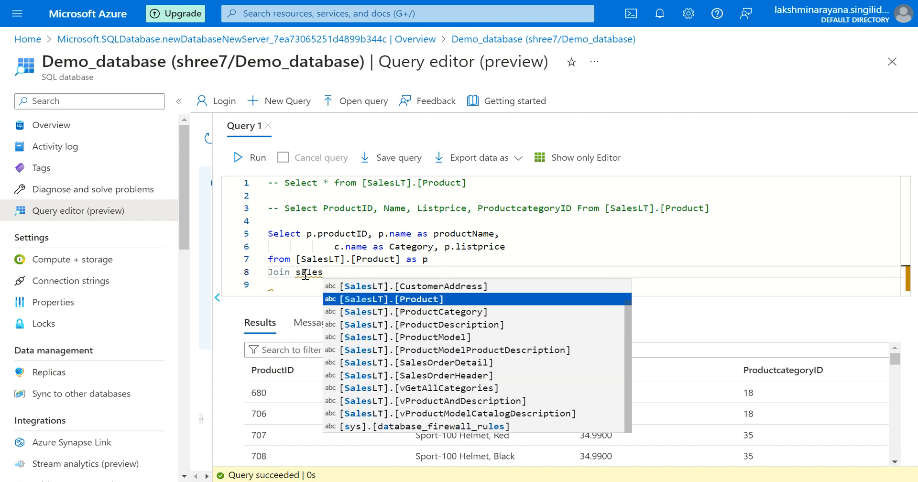
{"action": "key", "text": "Down"}
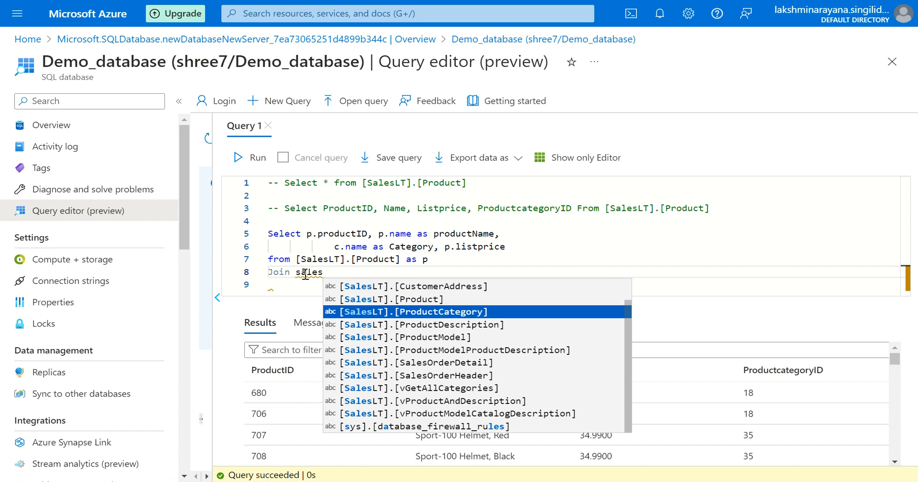
{"action": "key", "text": "Return"}
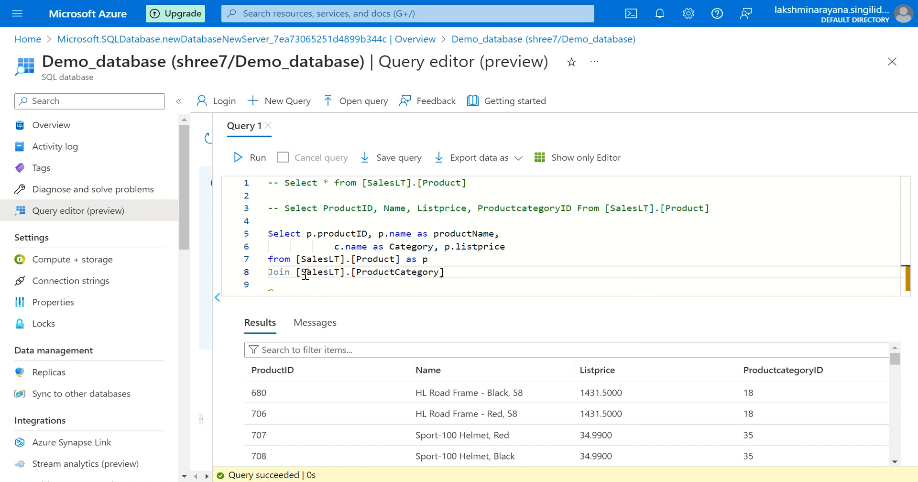
Alias the joined table as c and begin its condition with "on p.productcategoryID".
{"action": "type", "text": "as c on"}
{"action": "type", "text": "p.produ"}
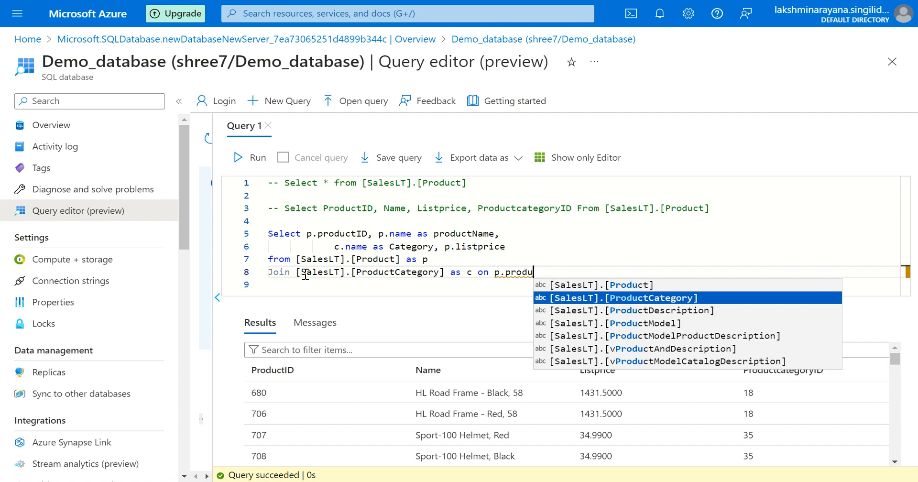
{"action": "type", "text": "ct"}
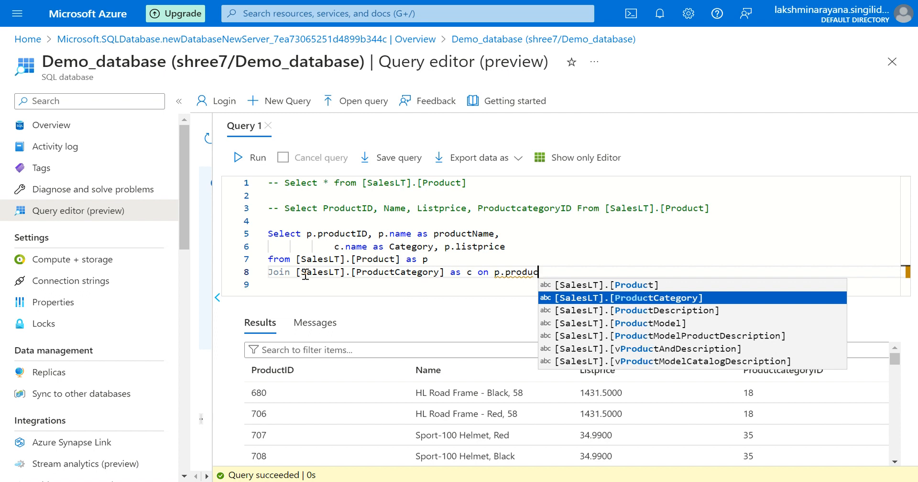
{"action": "type", "text": "catego"}
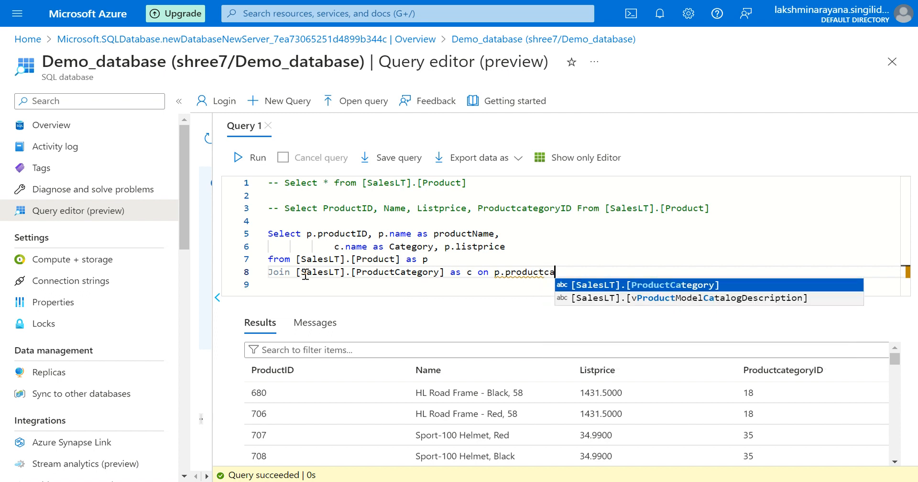
{"action": "type", "text": "ry"}
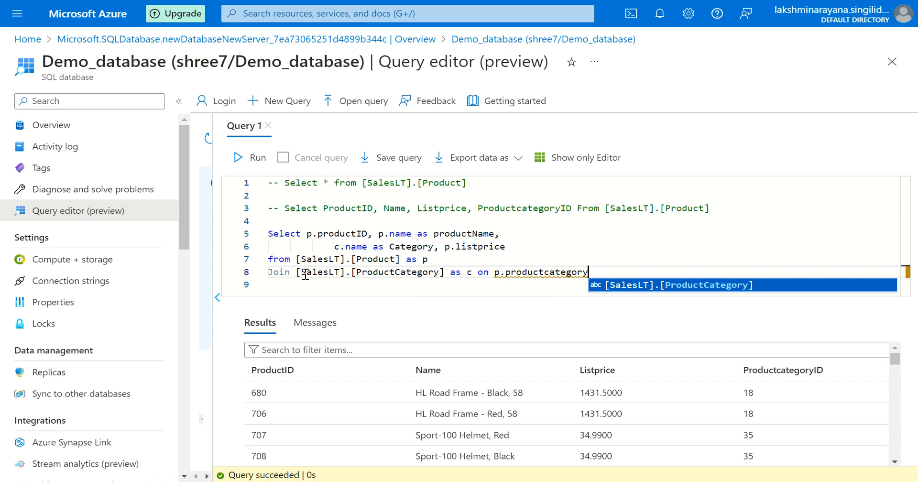
{"action": "type", "text": "ID"}
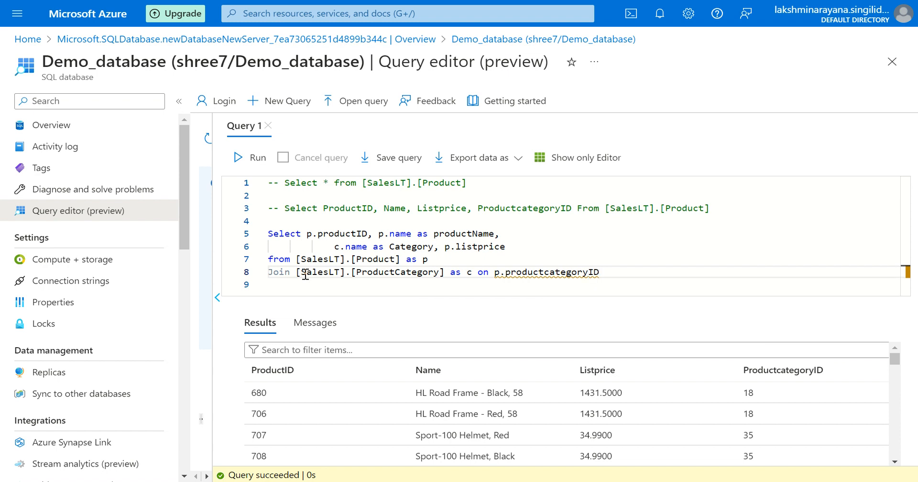
Complete the join condition with "= c.productcategoryID;" and move the on clause to its own line 9.
{"action": "type", "text": " = c.produ"}
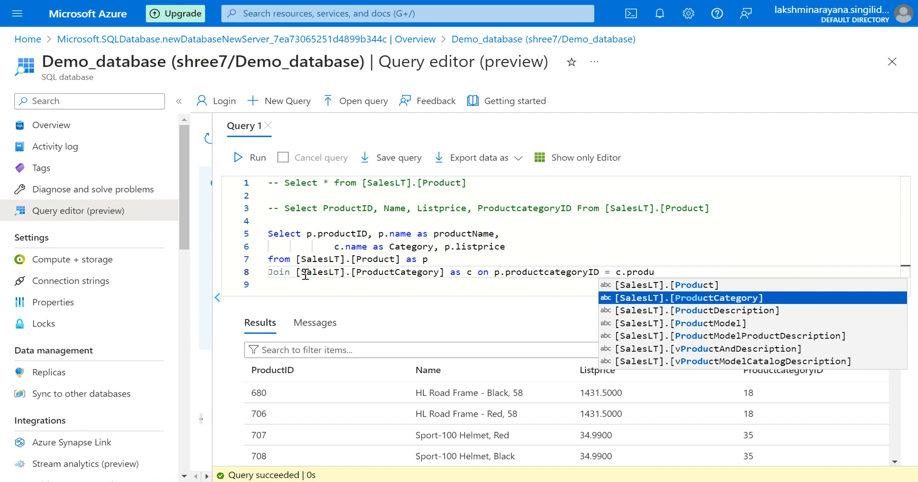
{"action": "type", "text": "ctcat"}
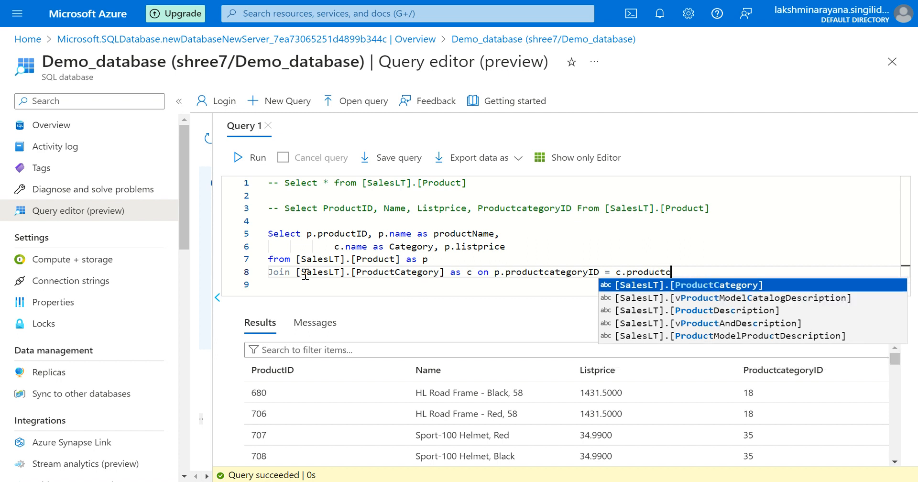
{"action": "type", "text": "egory"}
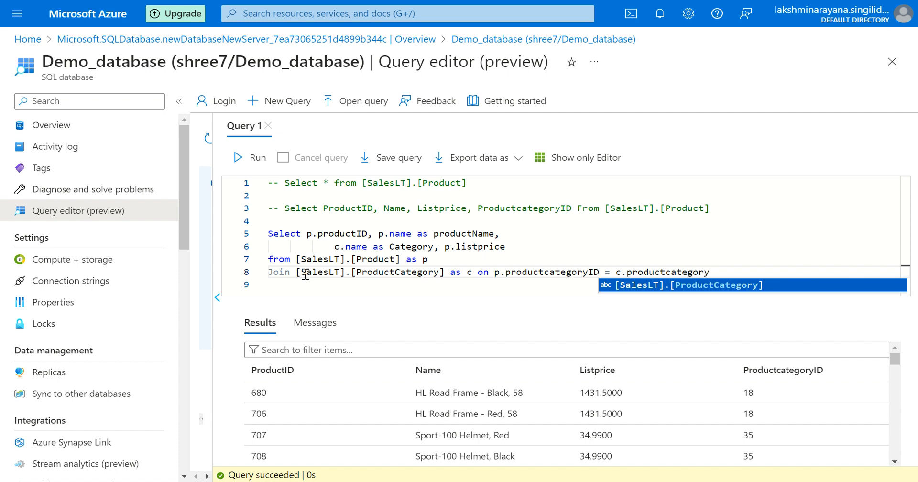
{"action": "type", "text": "ID"}
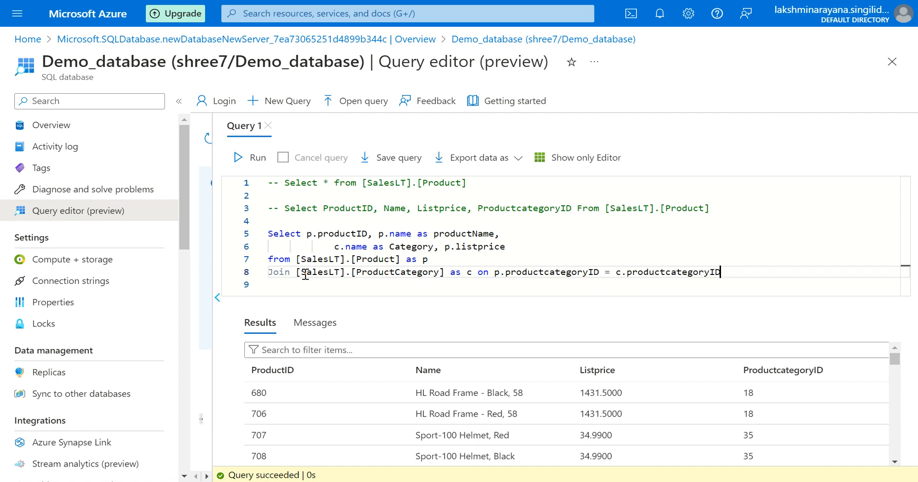
{"action": "type", "text": ";"}
{"action": "left_click", "coordinate": [478, 275]}
{"action": "key", "text": "Return"}
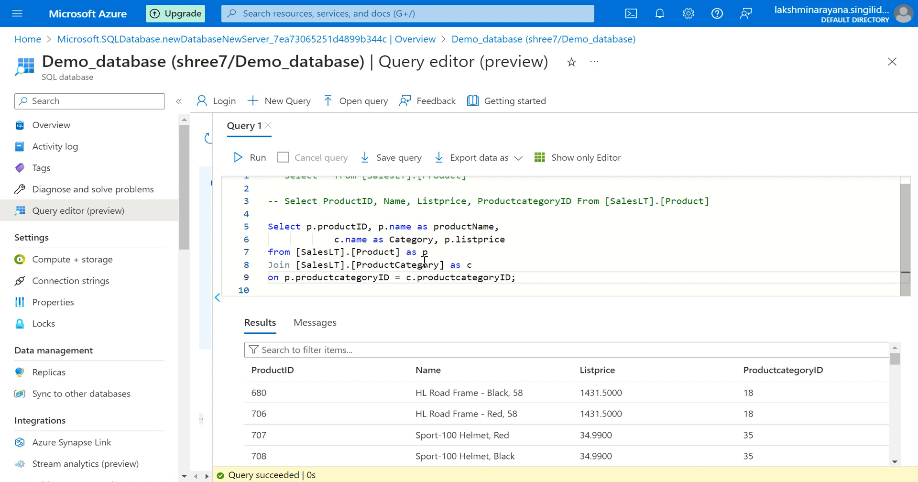
Run the query joining products with categories and check both its execution messages and its result rows.
{"action": "left_click", "coordinate": [244, 158]}
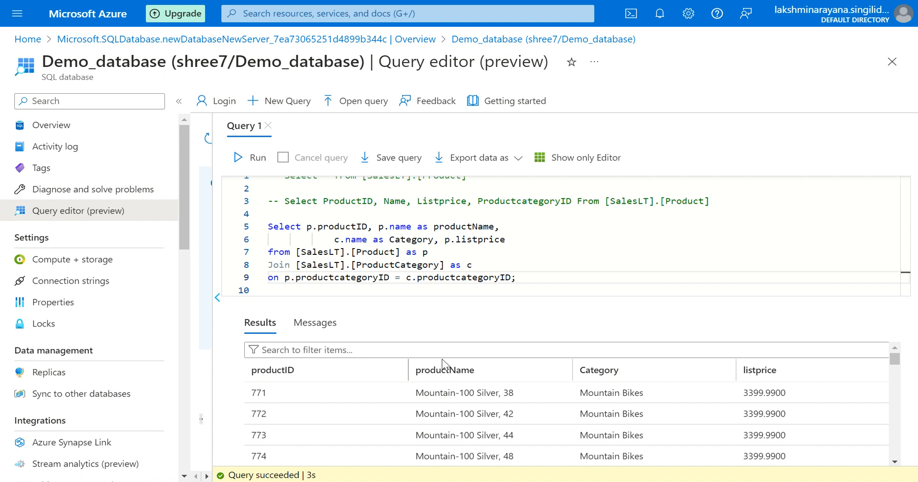
{"action": "left_click", "coordinate": [315, 323]}
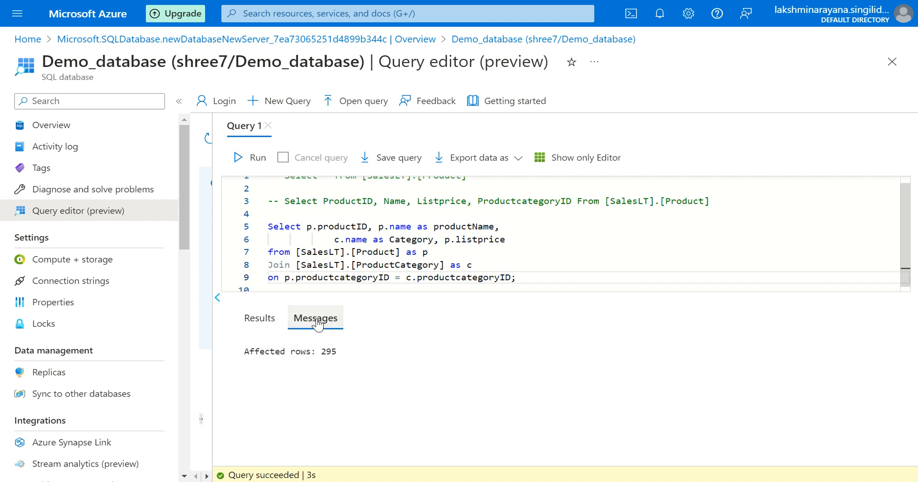
{"action": "left_click", "coordinate": [256, 326]}
{"action": "scroll", "coordinate": [403, 252], "scroll_direction": "up", "scroll_amount": 1}
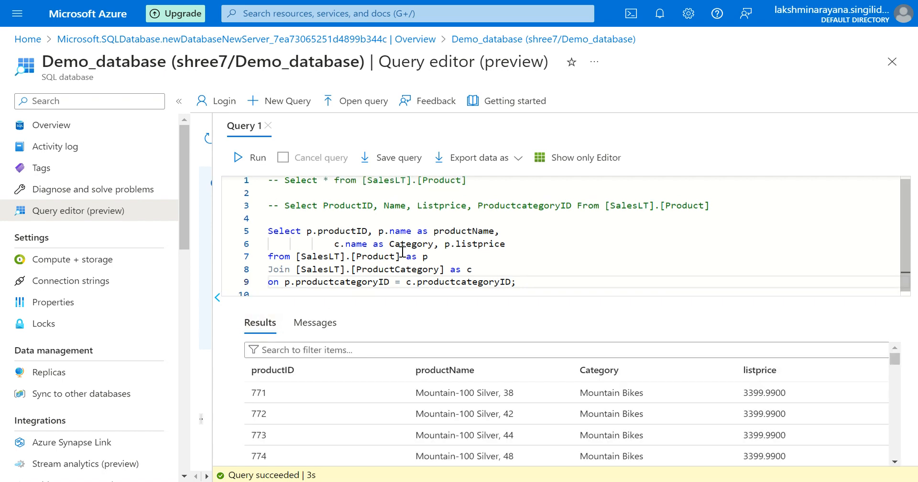
{"action": "scroll", "coordinate": [403, 252], "scroll_direction": "down", "scroll_amount": 1}
Rerun the join query and compare its returned rows and affected-row message with the query text.
{"action": "left_click", "coordinate": [564, 265]}
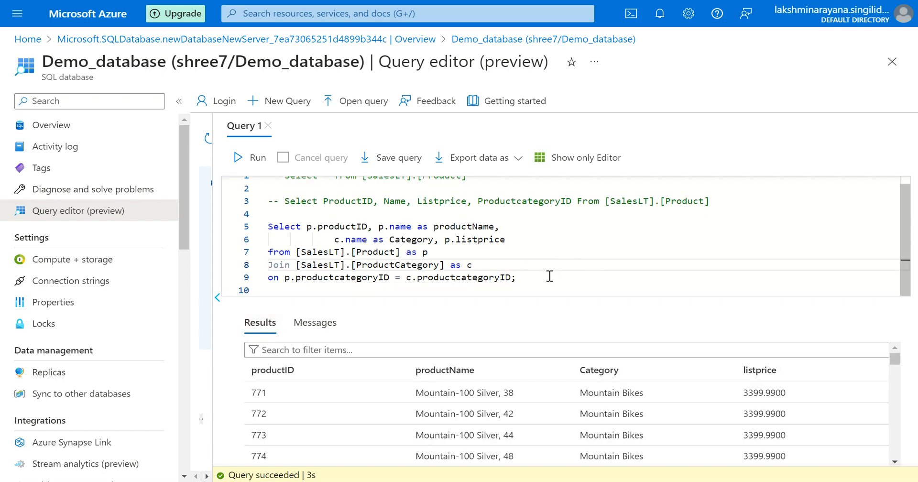
{"action": "left_click", "coordinate": [237, 158]}
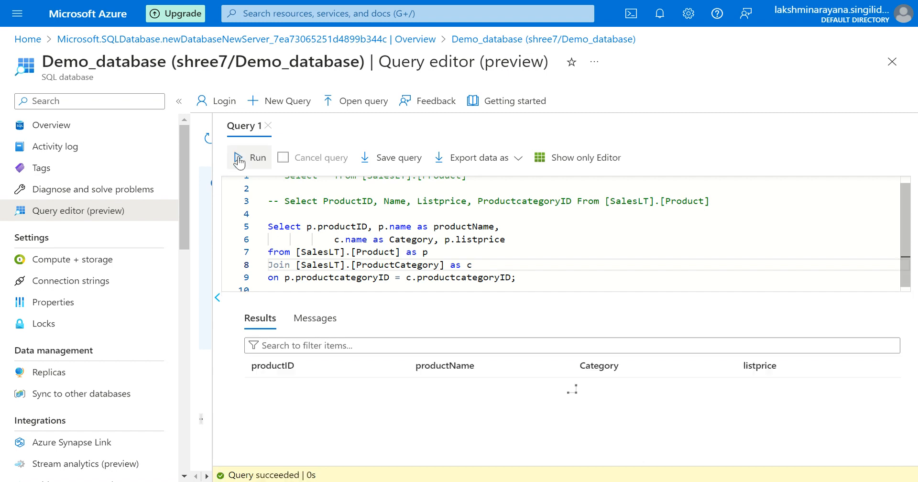
{"action": "left_click", "coordinate": [317, 322]}
{"action": "left_click", "coordinate": [256, 319]}
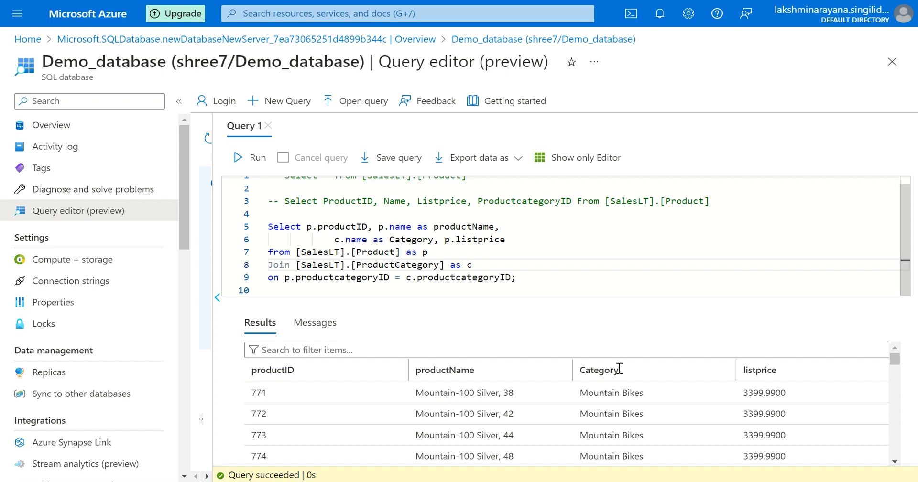
{"action": "scroll", "coordinate": [468, 373], "scroll_direction": "down", "scroll_amount": 2}
{"action": "scroll", "coordinate": [468, 373], "scroll_direction": "up", "scroll_amount": 2}
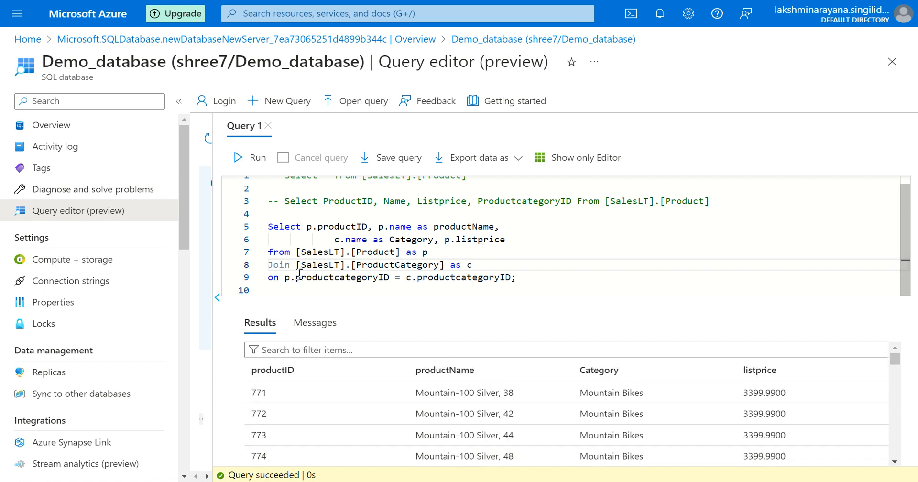
{"action": "left_click", "coordinate": [306, 325]}
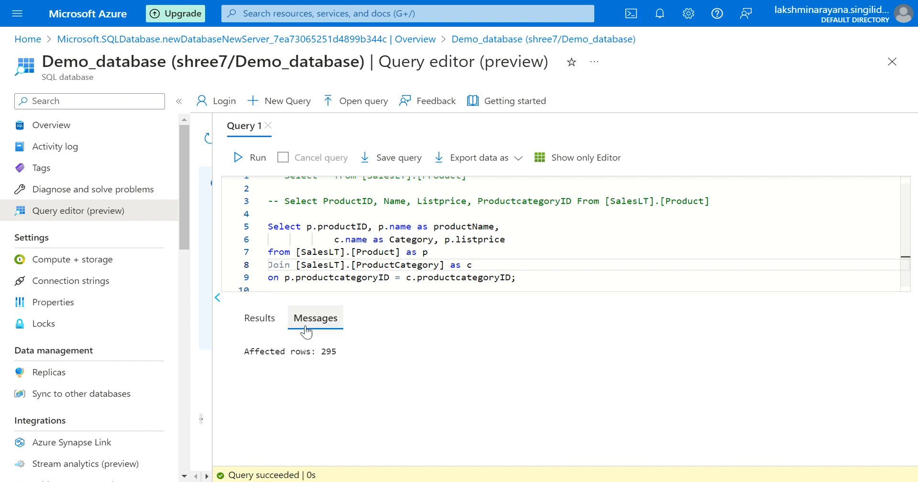
{"action": "left_click", "coordinate": [258, 323]}
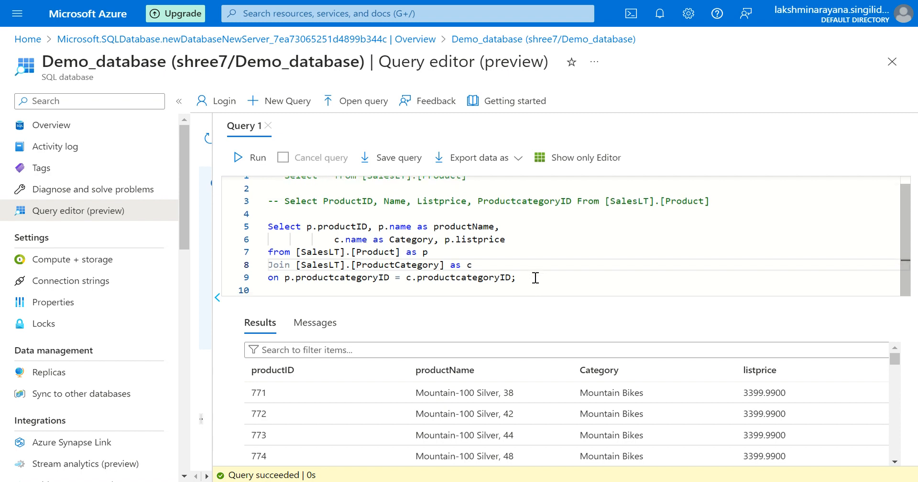
{"action": "scroll", "coordinate": [535, 277], "scroll_direction": "up", "scroll_amount": 1}
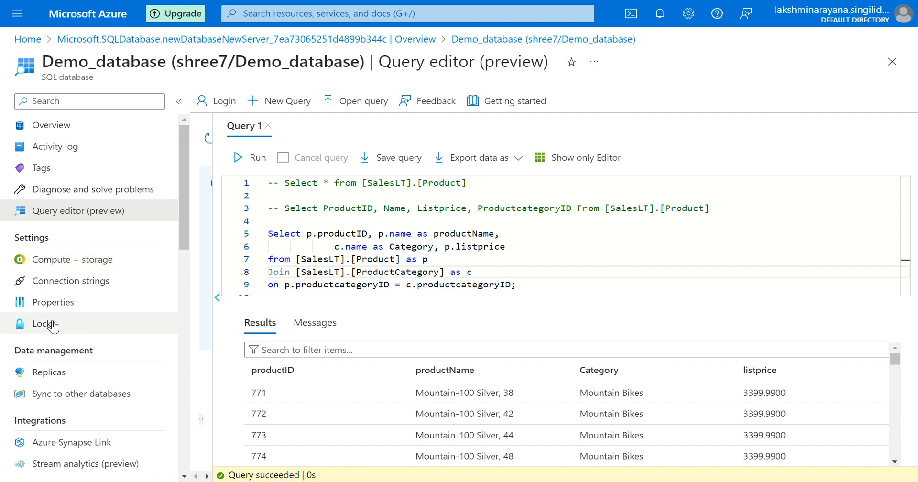
Look through the database's settings, data management, integration, Power Platform, security, performance and monitoring options.
{"action": "scroll", "coordinate": [52, 324], "scroll_direction": "down", "scroll_amount": 2}
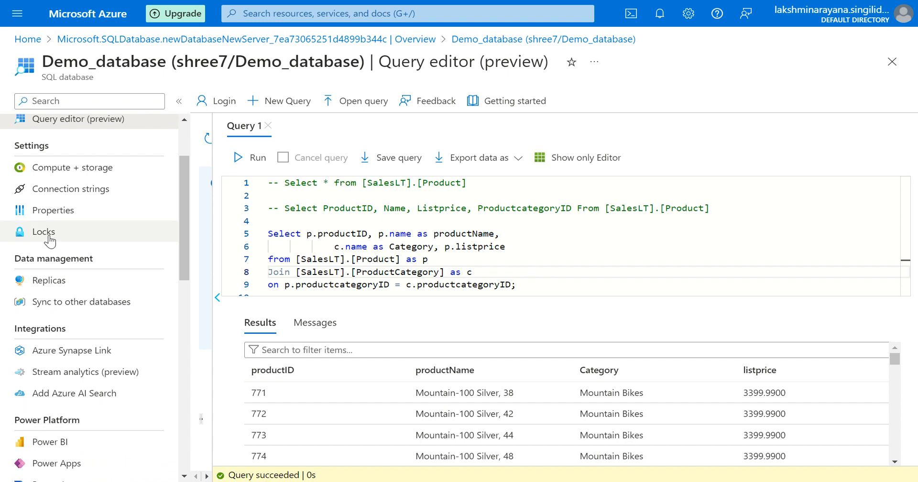
{"action": "scroll", "coordinate": [48, 235], "scroll_direction": "down", "scroll_amount": 1}
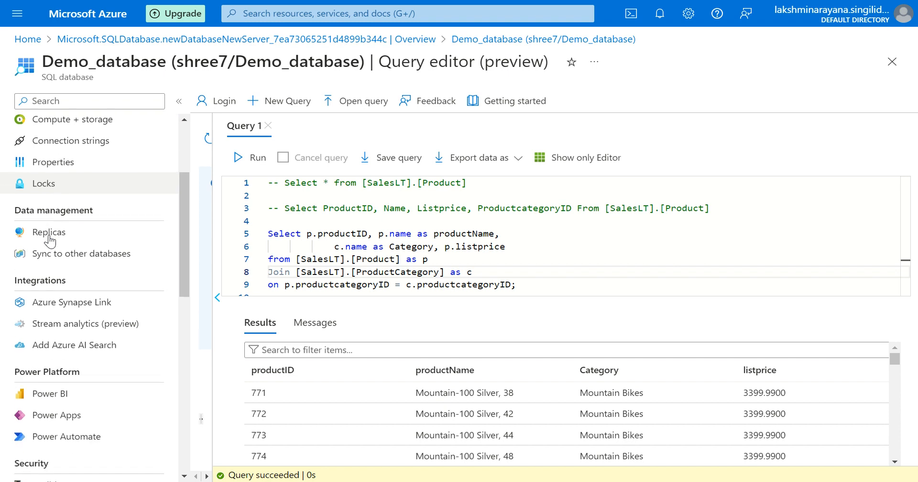
{"action": "scroll", "coordinate": [80, 225], "scroll_direction": "down", "scroll_amount": 1}
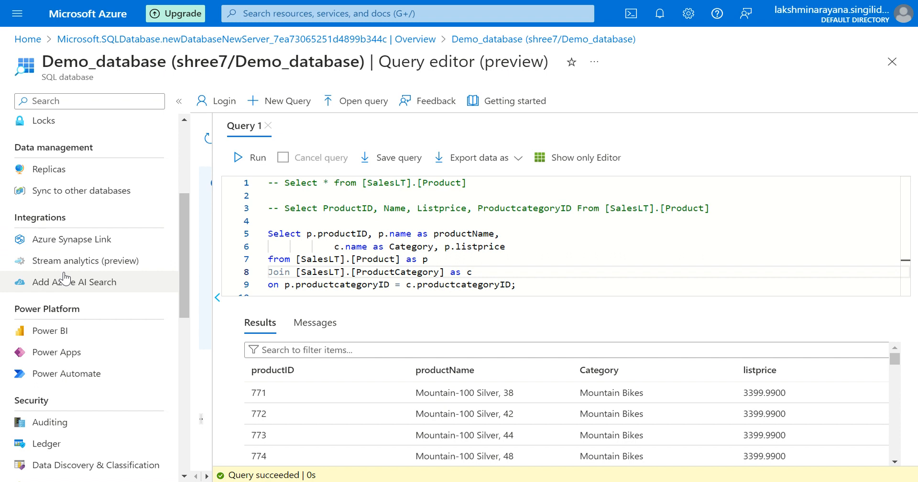
{"action": "scroll", "coordinate": [91, 286], "scroll_direction": "down", "scroll_amount": 2}
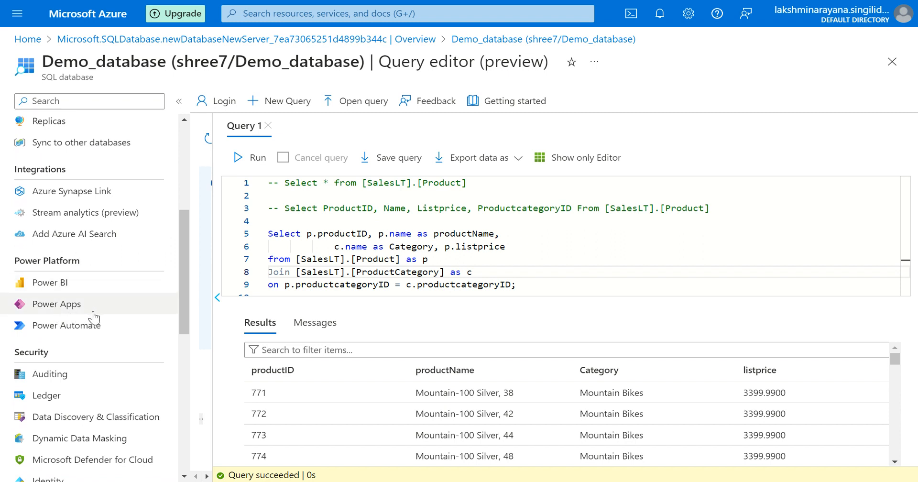
{"action": "scroll", "coordinate": [95, 330], "scroll_direction": "down", "scroll_amount": 3}
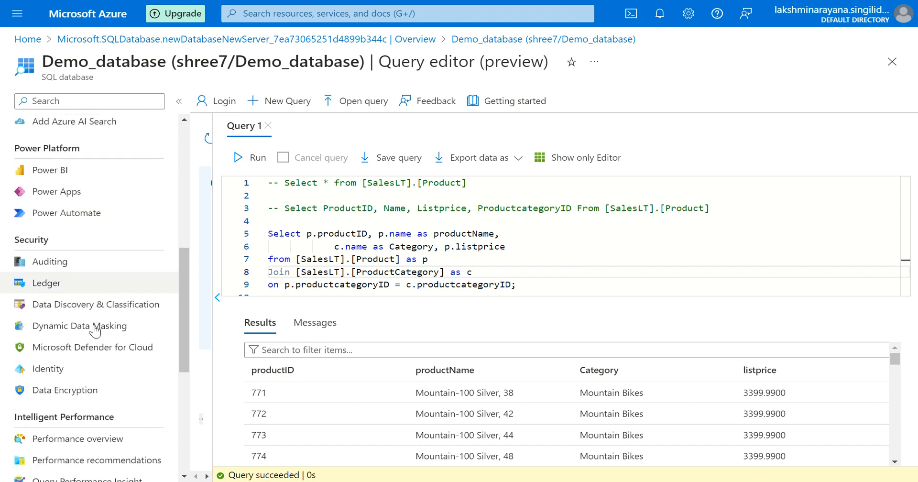
{"action": "scroll", "coordinate": [95, 330], "scroll_direction": "down", "scroll_amount": 2}
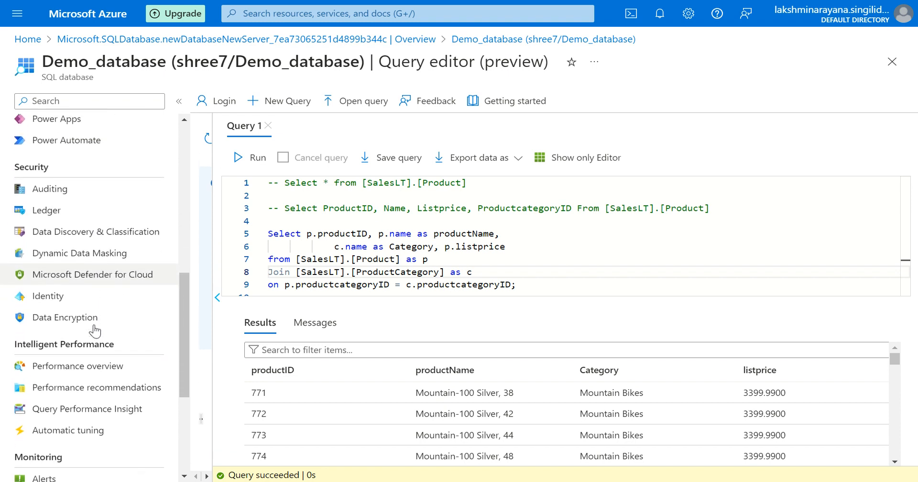
{"action": "scroll", "coordinate": [95, 326], "scroll_direction": "down", "scroll_amount": 2}
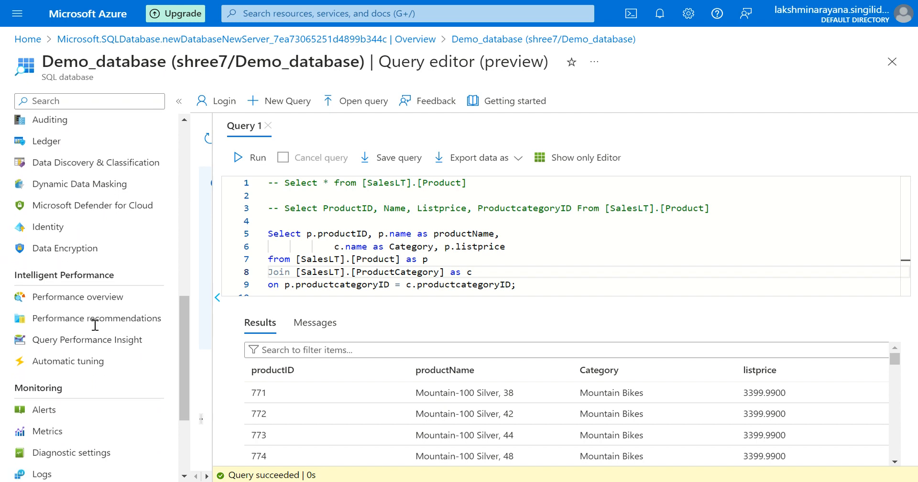
{"action": "scroll", "coordinate": [95, 330], "scroll_direction": "down", "scroll_amount": 2}
{"action": "scroll", "coordinate": [95, 330], "scroll_direction": "down", "scroll_amount": 2}
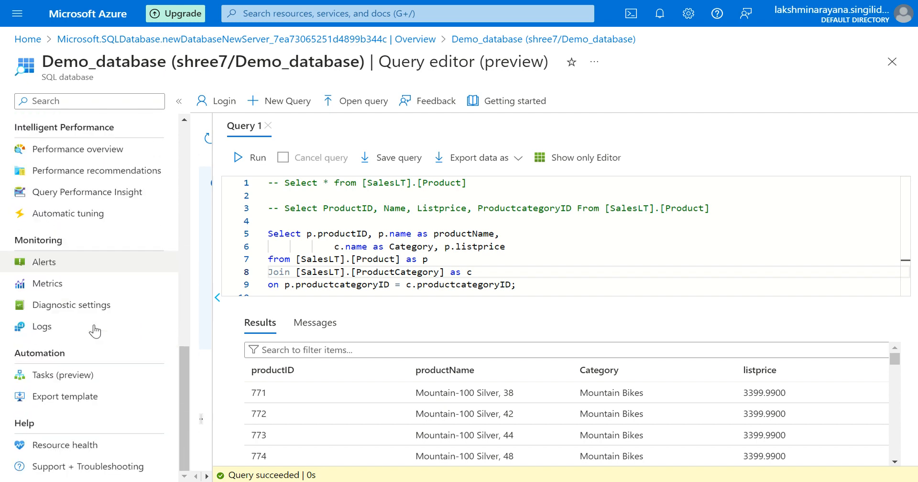
{"action": "scroll", "coordinate": [96, 330], "scroll_direction": "up", "scroll_amount": 15}
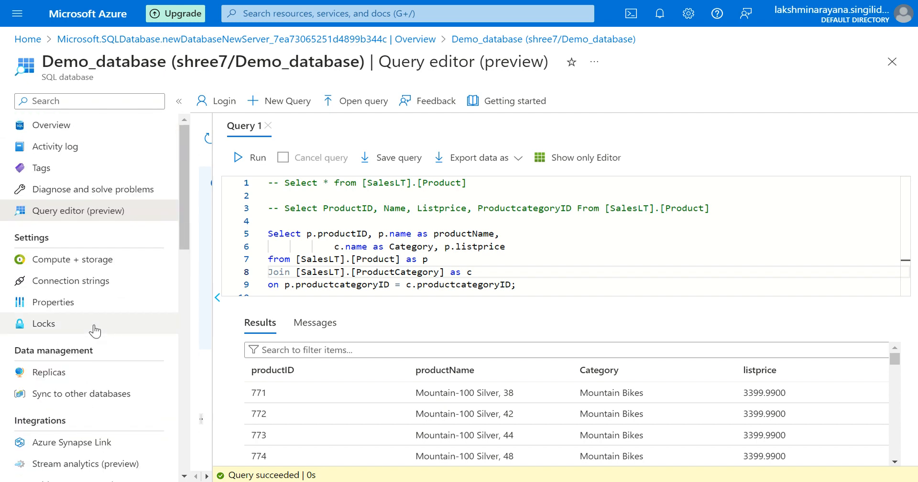